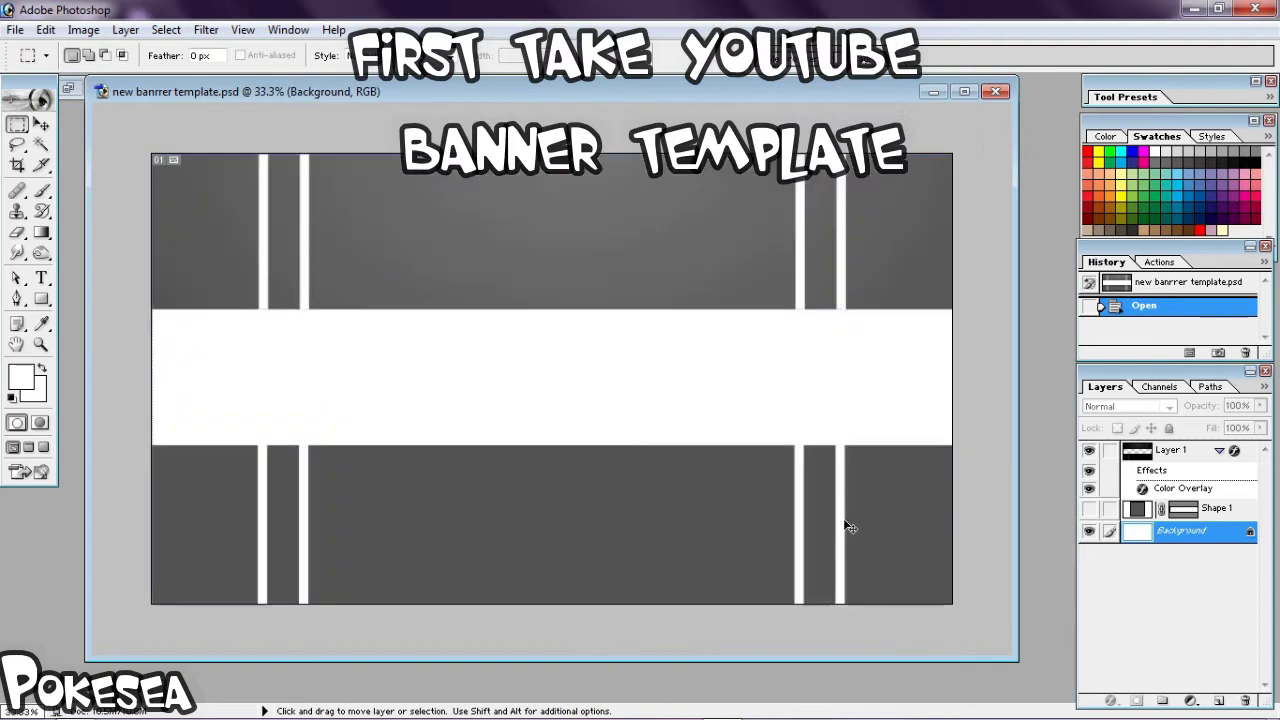
Copy the whole pink-hoodie character image and paste it into the banner.
{"action": "left_click", "coordinate": [1089, 508]}
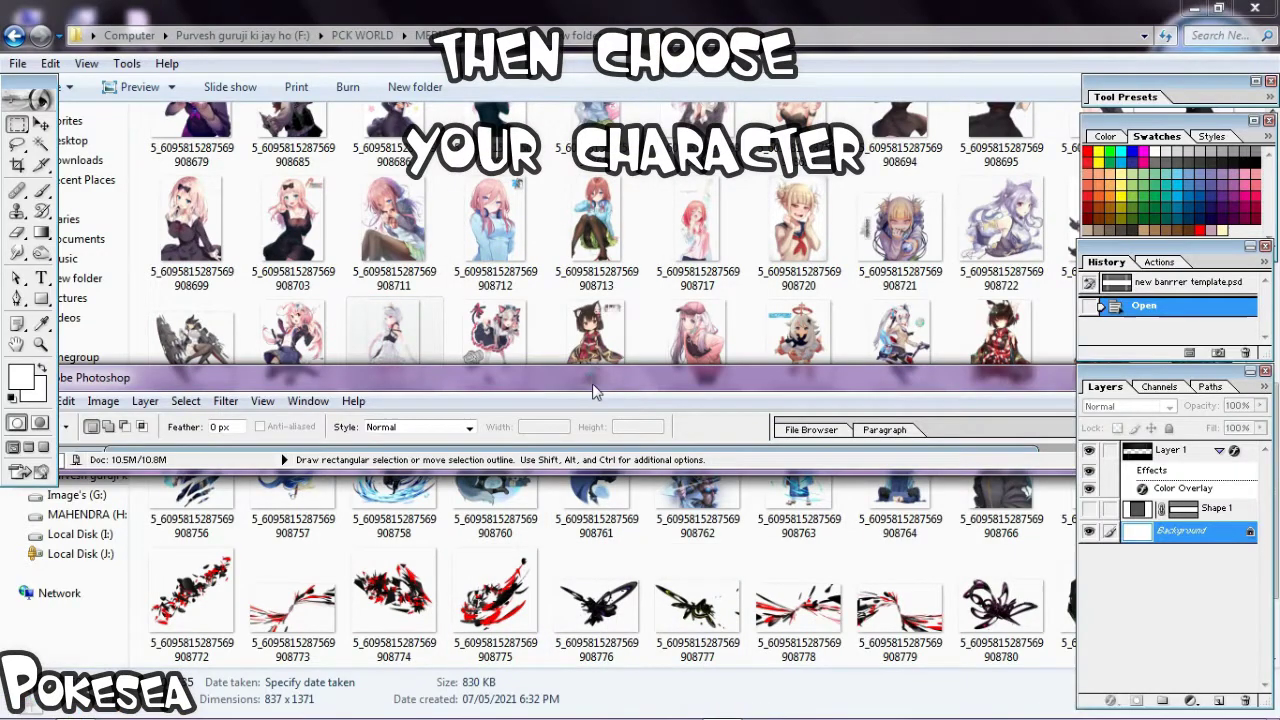
{"action": "double_click", "coordinate": [697, 345]}
{"action": "left_click", "coordinate": [609, 10]}
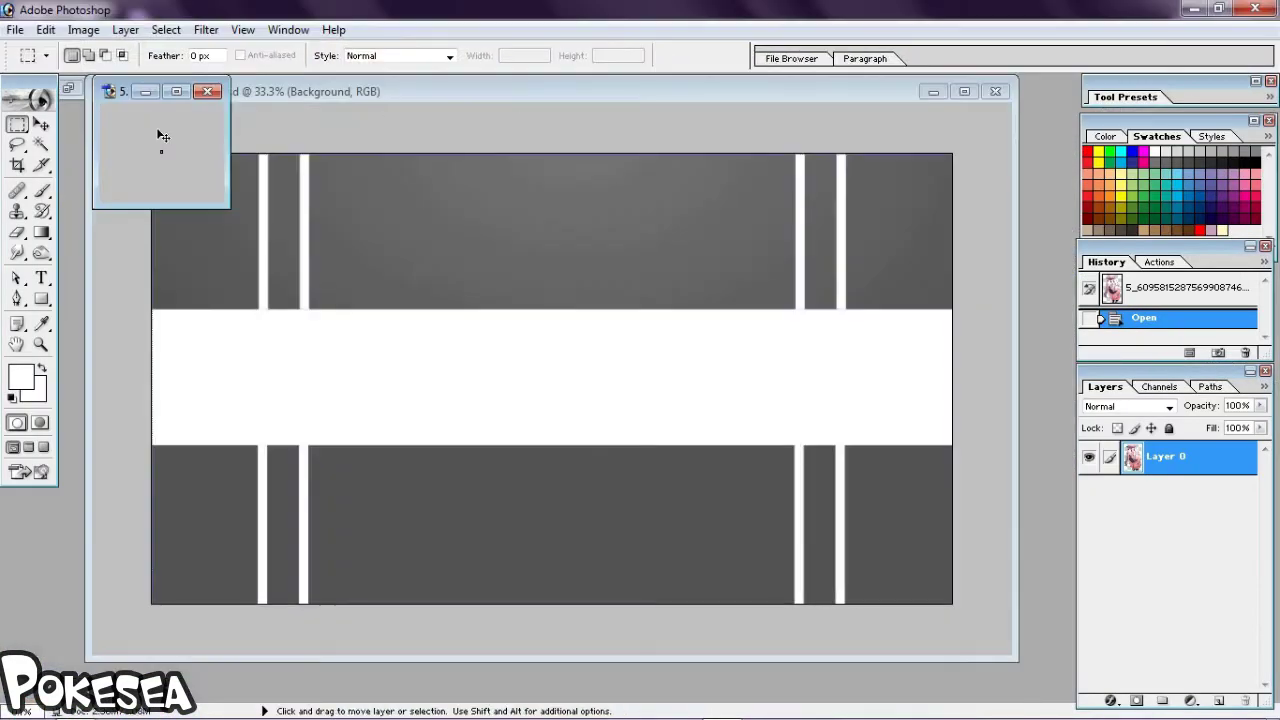
{"action": "key", "text": "ctrl+a"}
{"action": "key", "text": "ctrl+c"}
{"action": "left_click", "coordinate": [671, 300]}
{"action": "key", "text": "ctrl+v"}
Scale the pasted character to about 62.7% and move it into the white band.
{"action": "right_click", "coordinate": [628, 350]}
{"action": "left_click", "coordinate": [663, 491]}
{"action": "left_click_drag", "start_coordinate": [657, 545], "coordinate": [580, 421]}
{"action": "key", "text": "ctrl+plus"}
{"action": "left_click_drag", "start_coordinate": [392, 117], "coordinate": [400, 141]}
Centre the character and draw a rectangle over the white band's left part.
{"action": "key", "text": "Return"}
{"action": "left_click_drag", "start_coordinate": [582, 266], "coordinate": [617, 311]}
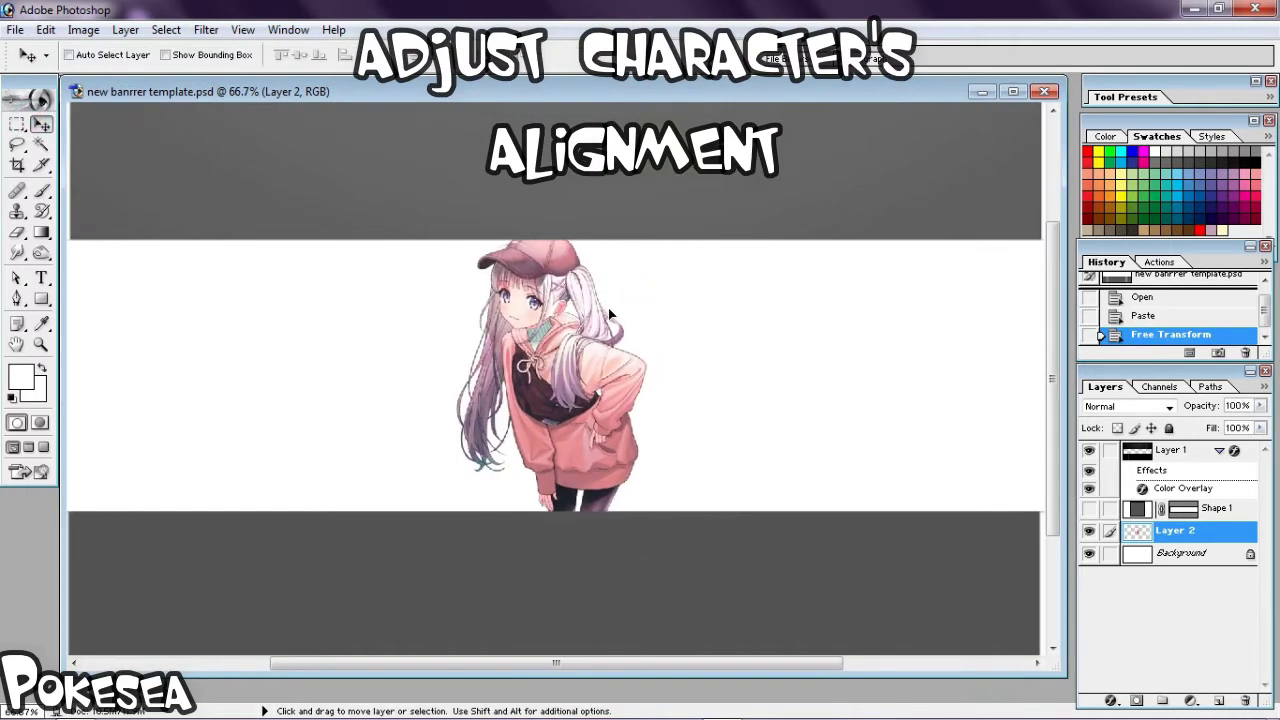
{"action": "left_click", "coordinate": [41, 298]}
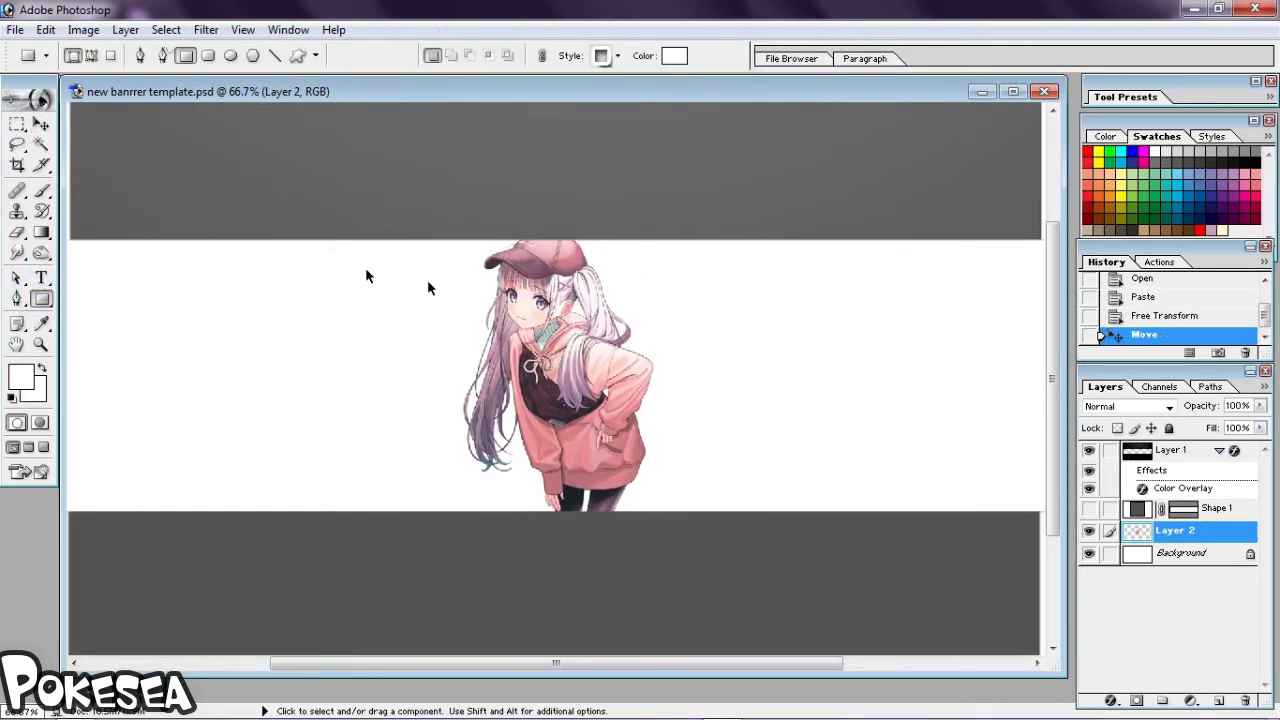
{"action": "key", "text": "ctrl+minus"}
{"action": "key", "text": "ctrl+minus"}
{"action": "key", "text": "ctrl+minus"}
{"action": "left_click", "coordinate": [1178, 552]}
{"action": "left_click_drag", "start_coordinate": [192, 309], "coordinate": [303, 363]}
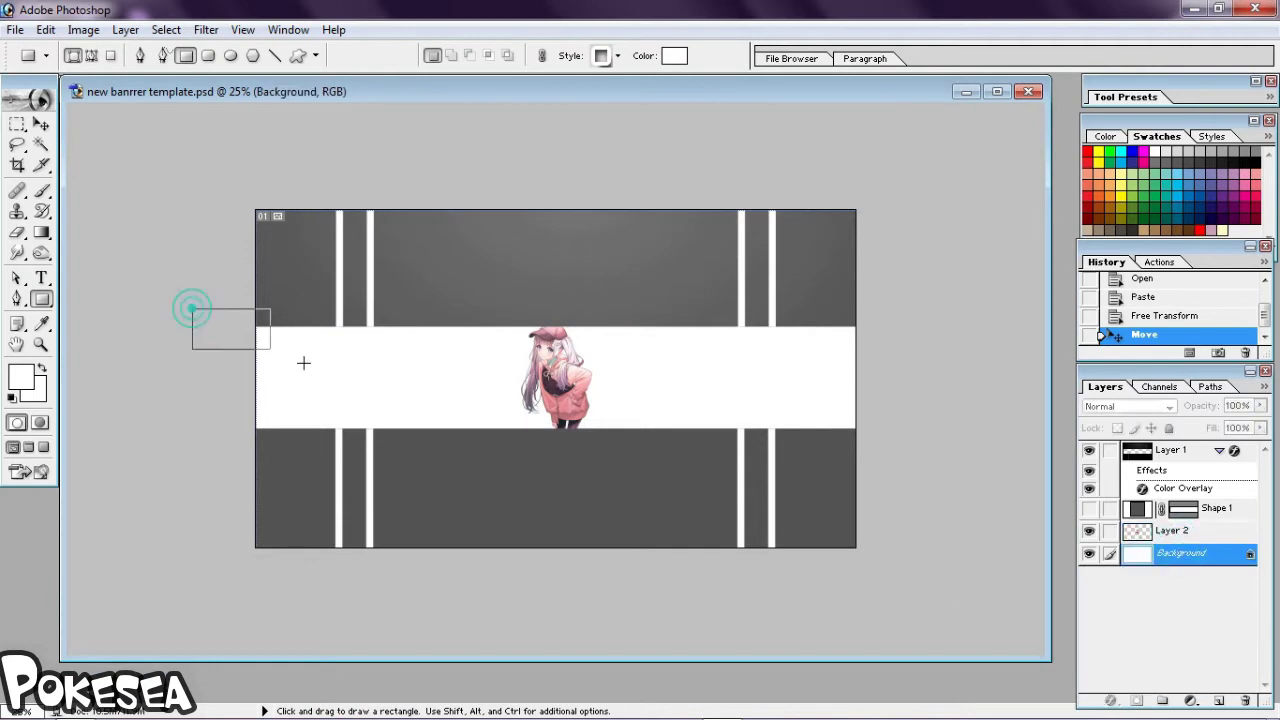
{"action": "left_click_drag", "start_coordinate": [563, 456], "coordinate": [563, 457]}
{"action": "key", "text": "ctrl+plus"}
{"action": "key", "text": "ctrl+plus"}
{"action": "key", "text": "ctrl+plus"}
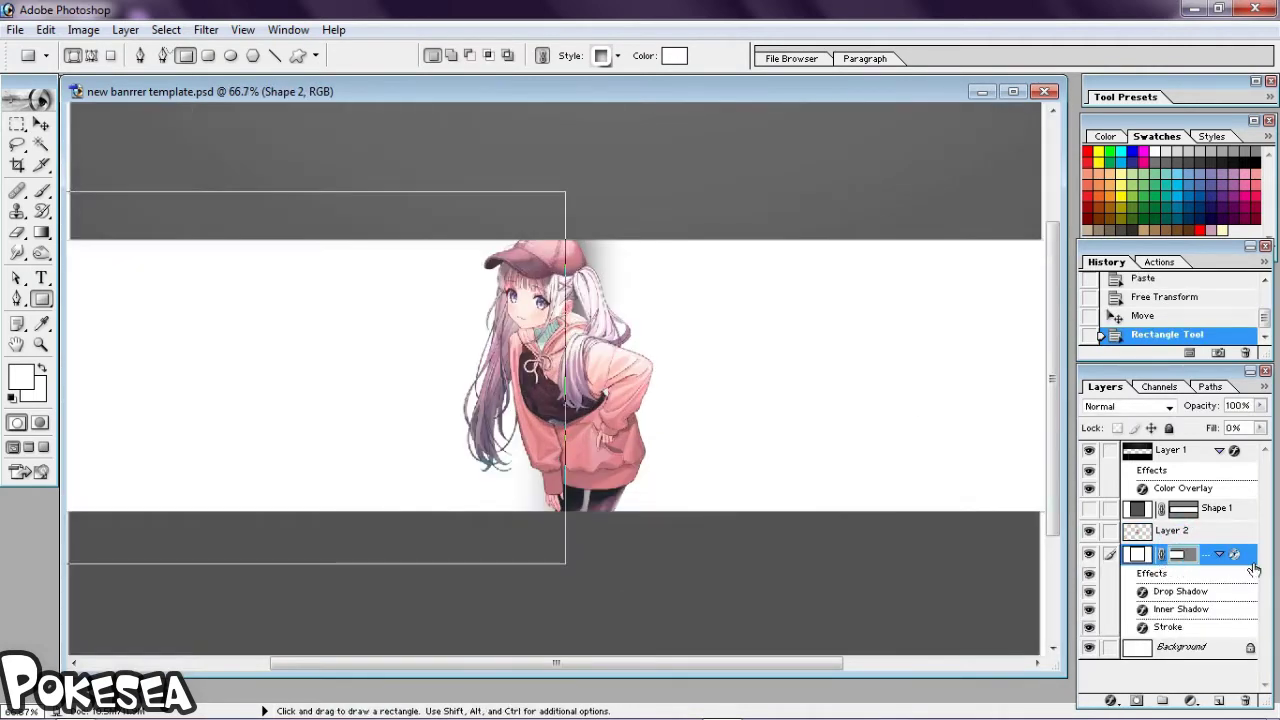
Give the rectangle a deep pink Color Overlay at 100% opacity.
{"action": "double_click", "coordinate": [1234, 554]}
{"action": "left_click", "coordinate": [835, 450]}
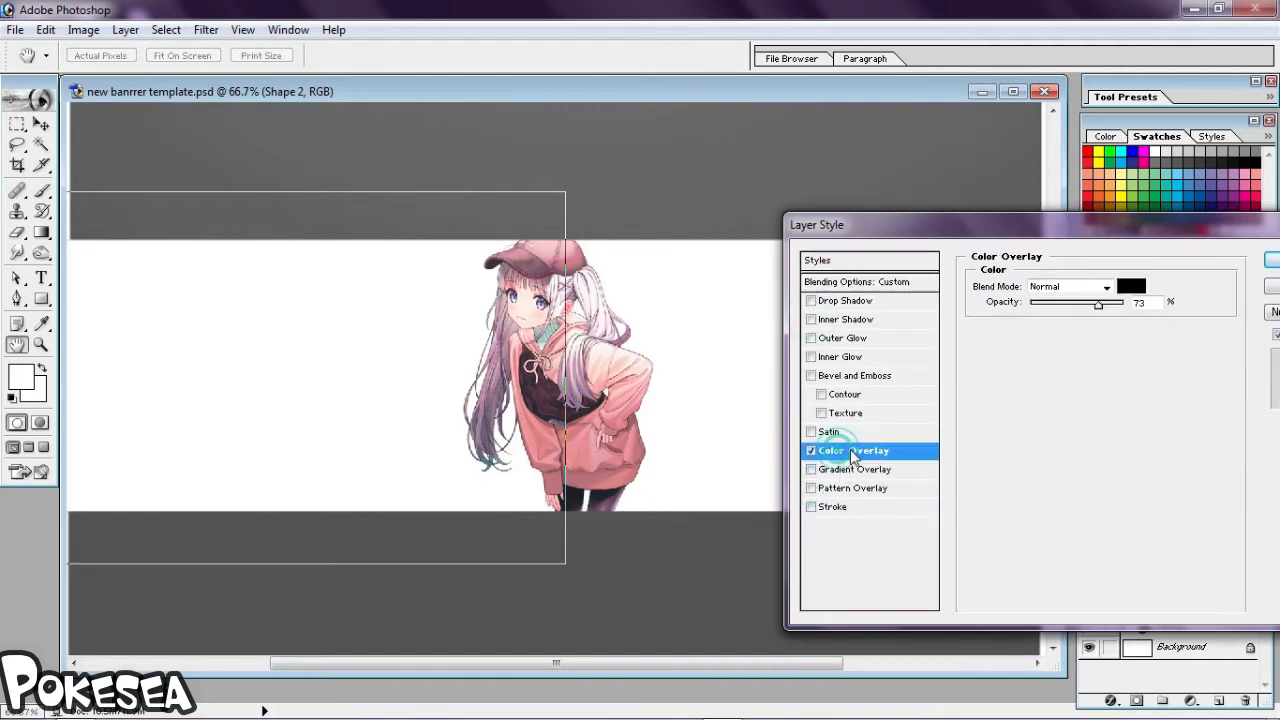
{"action": "left_click", "coordinate": [1131, 286]}
{"action": "left_click", "coordinate": [586, 430]}
{"action": "left_click", "coordinate": [560, 262]}
{"action": "left_click", "coordinate": [548, 350]}
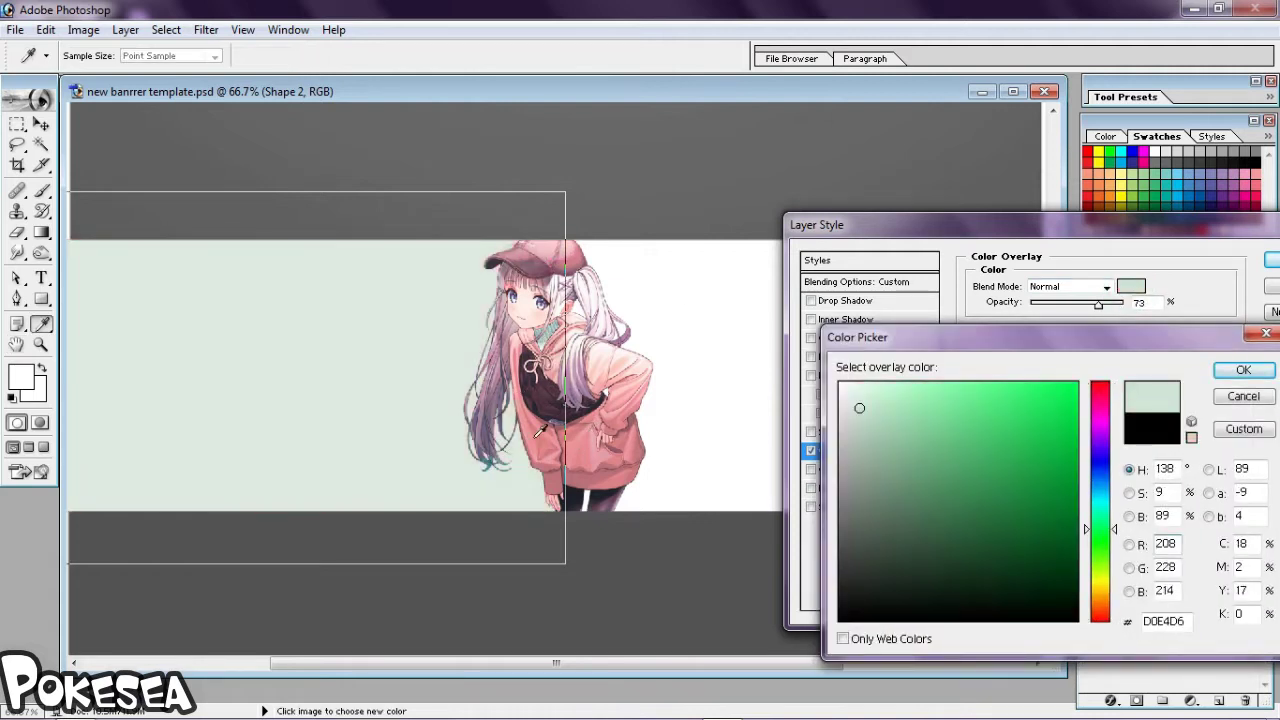
{"action": "left_click", "coordinate": [600, 420]}
{"action": "left_click", "coordinate": [1243, 370]}
{"action": "left_click_drag", "start_coordinate": [1098, 303], "coordinate": [1143, 313]}
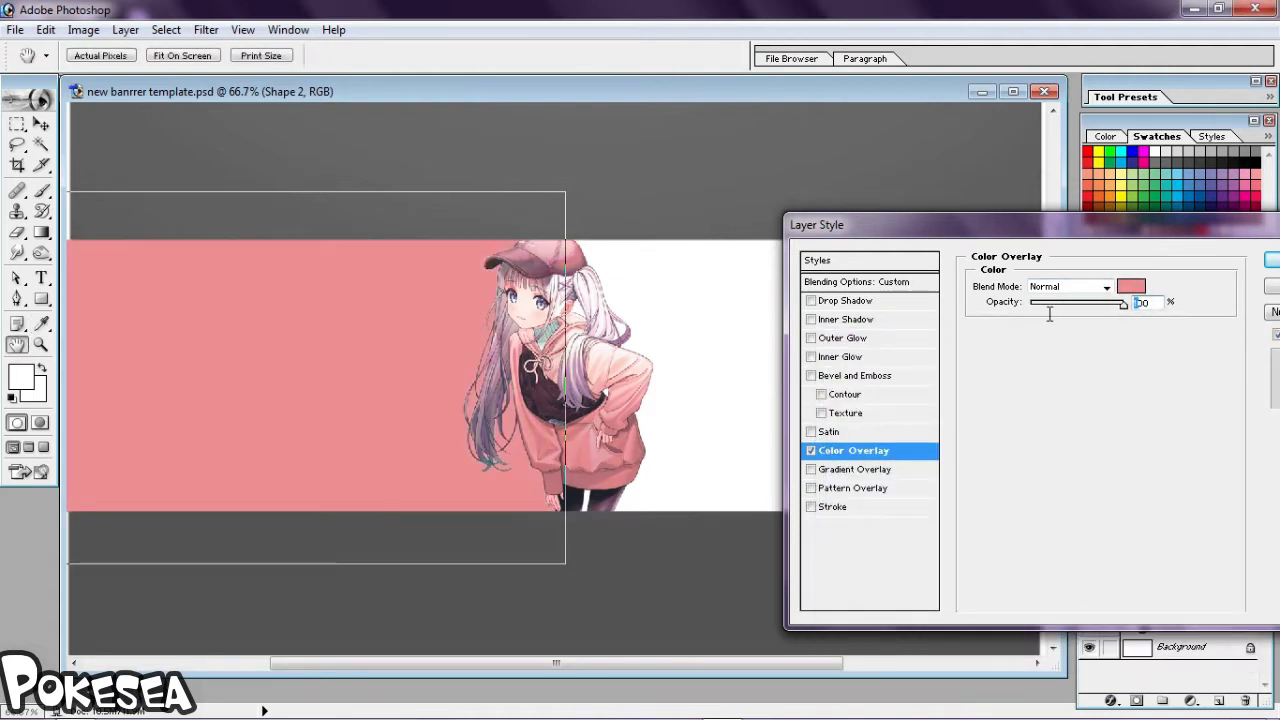
{"action": "left_click", "coordinate": [1268, 259]}
{"action": "right_click", "coordinate": [1150, 573]}
{"action": "left_click", "coordinate": [943, 531]}
{"action": "right_click", "coordinate": [1134, 556]}
Duplicate the pink rectangle layer and drag the copy to the right.
{"action": "left_click", "coordinate": [1137, 373]}
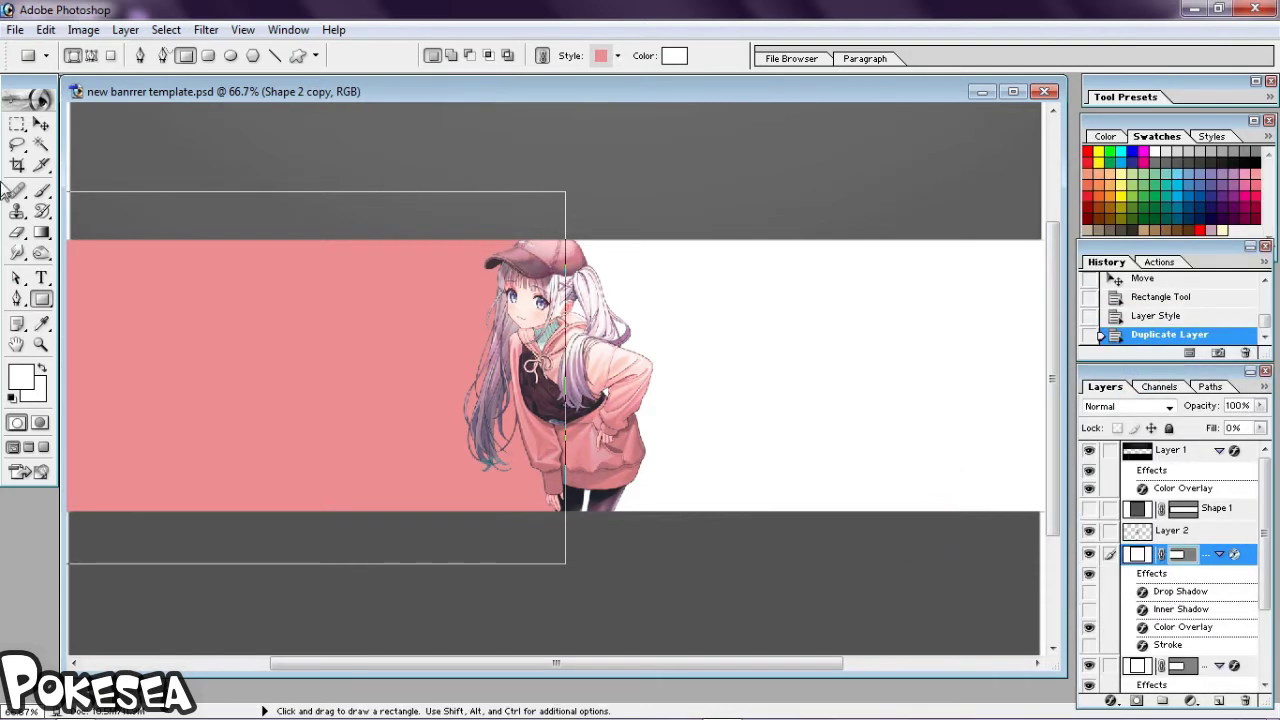
{"action": "key", "text": "v"}
{"action": "left_click_drag", "start_coordinate": [243, 343], "coordinate": [723, 343]}
{"action": "left_click", "coordinate": [1219, 554]}
{"action": "left_click", "coordinate": [1219, 576]}
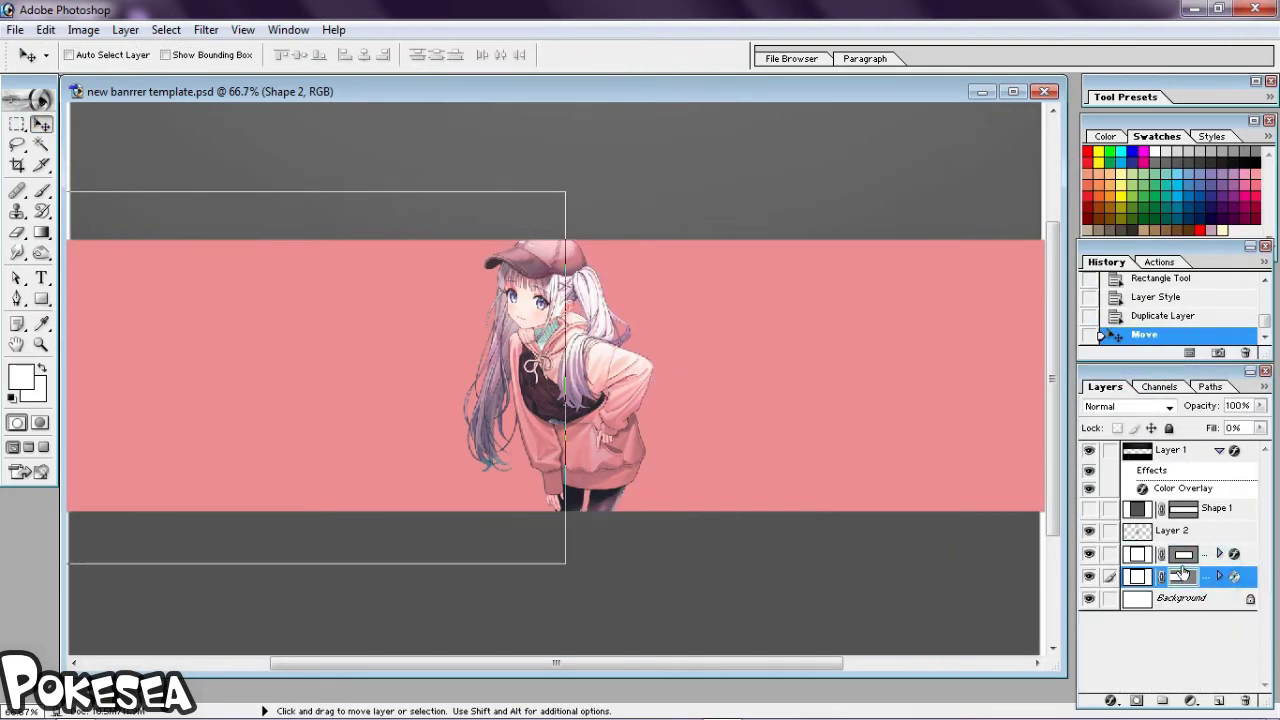
Move the copy up one layer and align it with the band's right side.
{"action": "left_click_drag", "start_coordinate": [1145, 580], "coordinate": [1093, 560]}
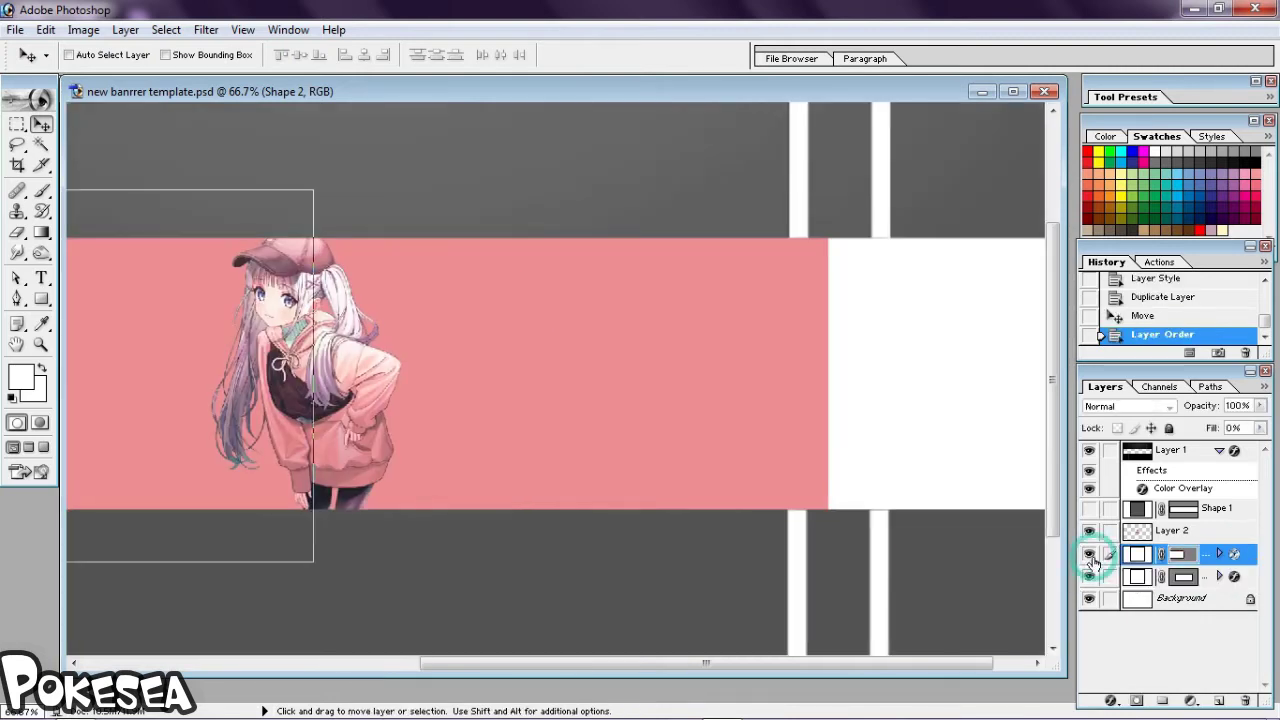
{"action": "left_click", "coordinate": [1137, 576]}
{"action": "left_click_drag", "start_coordinate": [455, 417], "coordinate": [766, 417]}
{"action": "key", "text": "ctrl+plus"}
{"action": "key", "text": "ctrl+plus"}
{"action": "mouse_move", "coordinate": [329, 411]}
{"action": "left_mouse_down"}
{"action": "mouse_move", "coordinate": [680, 437]}
{"action": "mouse_move", "coordinate": [600, 454]}
{"action": "mouse_move", "coordinate": [686, 380]}
{"action": "left_mouse_up"}
{"action": "key", "text": "ctrl+minus"}
{"action": "key", "text": "ctrl+minus"}
{"action": "key", "text": "ctrl+minus"}
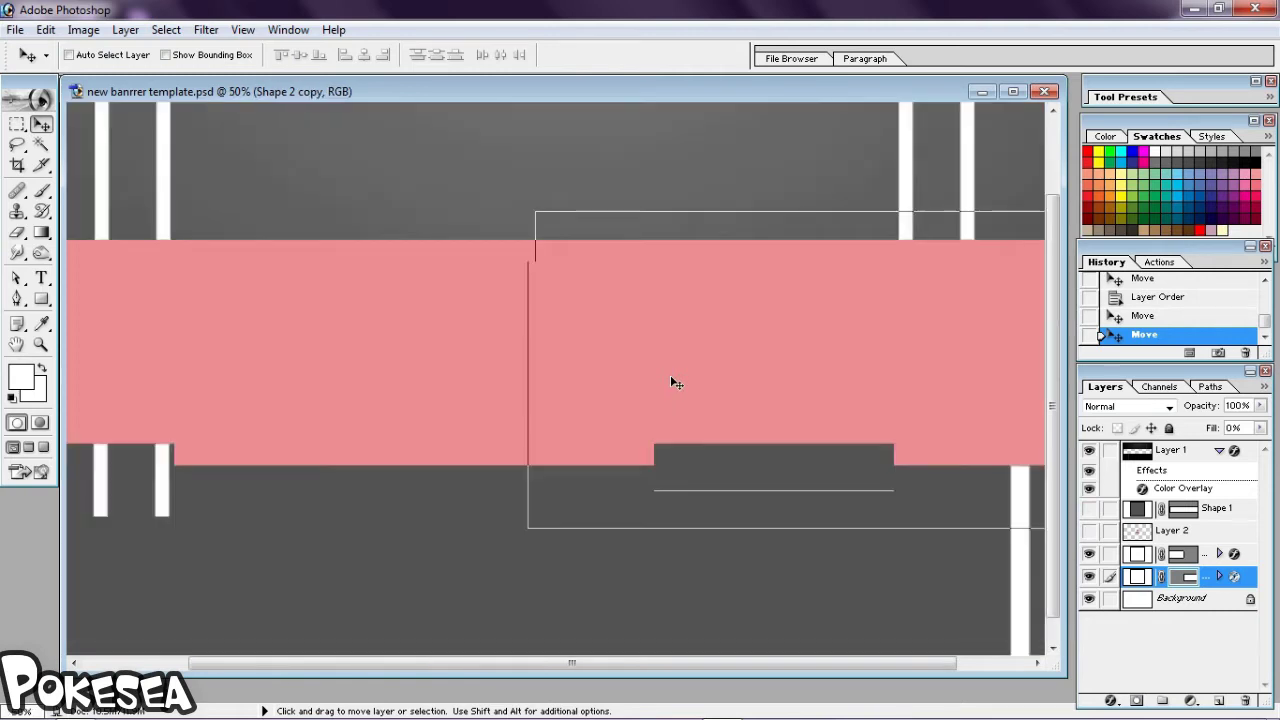
Set the copy's overlay colour to white and show the character layer again.
{"action": "double_click", "coordinate": [1247, 577]}
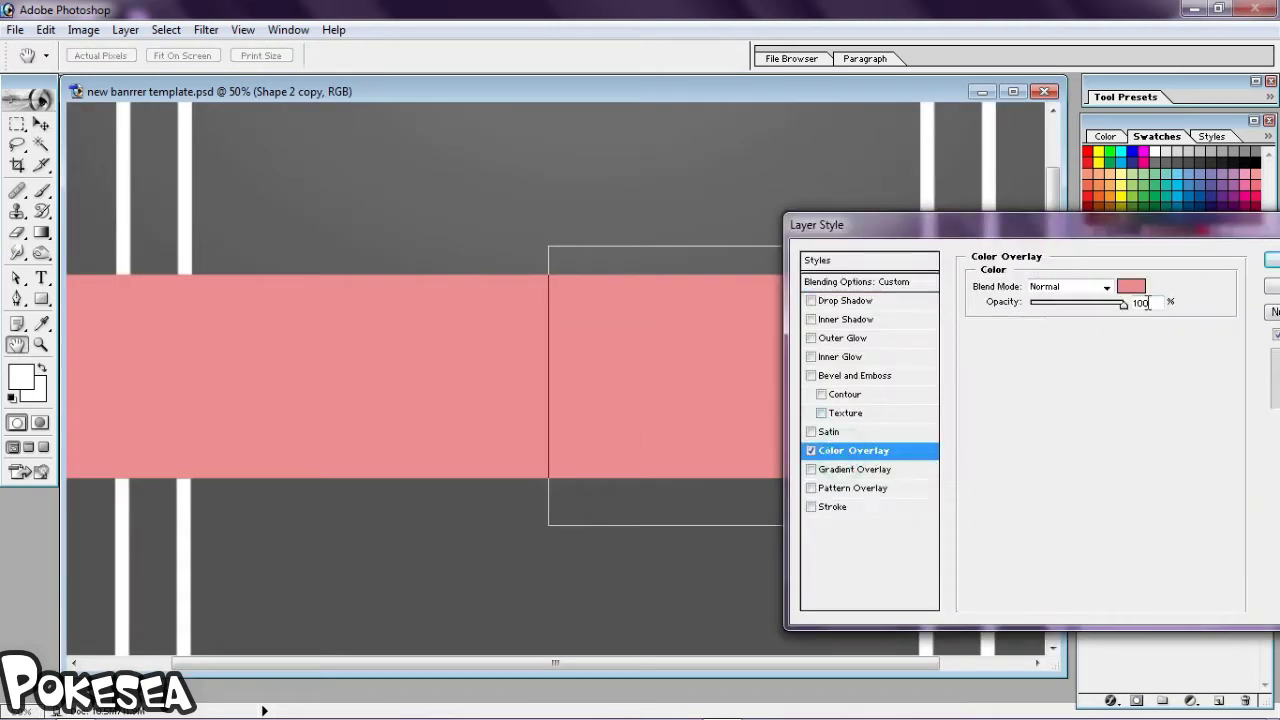
{"action": "left_click", "coordinate": [1131, 286]}
{"action": "left_click", "coordinate": [838, 381]}
{"action": "left_click", "coordinate": [1243, 366]}
{"action": "left_click", "coordinate": [1268, 259]}
{"action": "left_click", "coordinate": [1089, 530]}
{"action": "key", "text": "ctrl+plus"}
{"action": "key", "text": "ctrl+plus"}
{"action": "key", "text": "ctrl+plus"}
{"action": "key", "text": "ctrl+minus"}
{"action": "left_click", "coordinate": [1252, 577]}
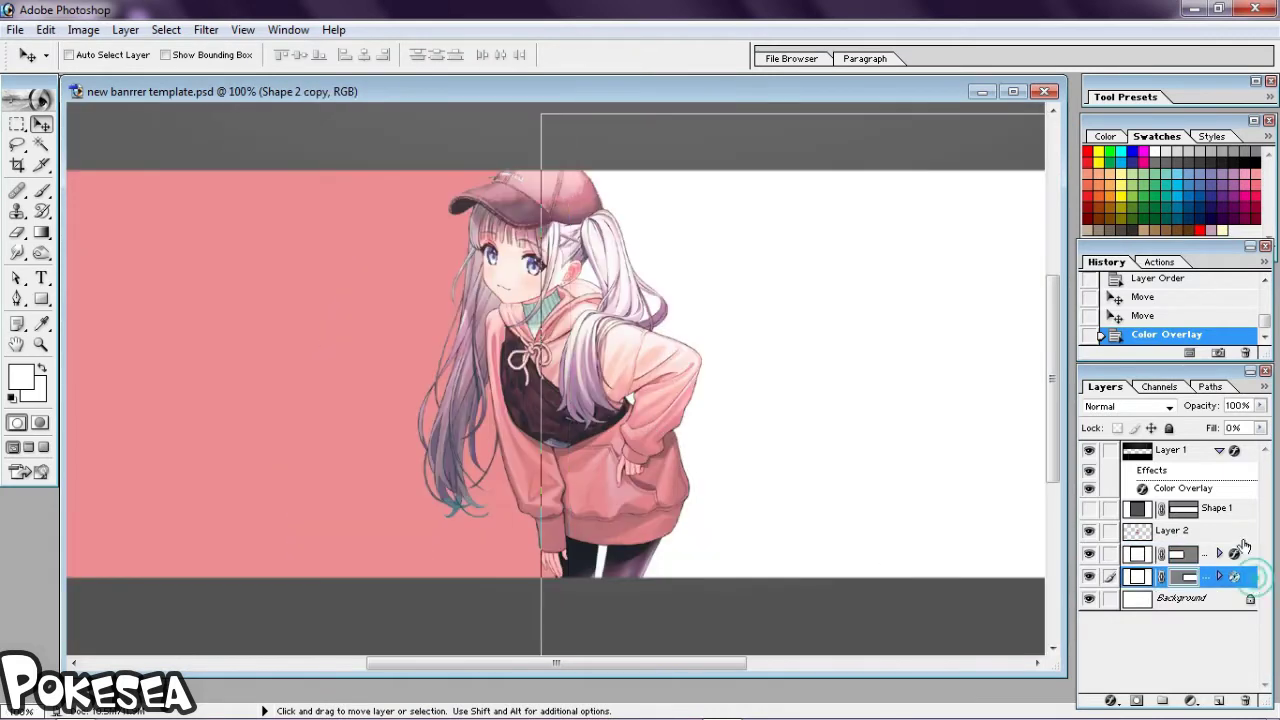
Change the copy's overlay colour to the pale pink #FFF2F4.
{"action": "double_click", "coordinate": [1237, 576]}
{"action": "left_click", "coordinate": [1131, 286]}
{"action": "left_click", "coordinate": [891, 480]}
{"action": "left_click", "coordinate": [540, 335]}
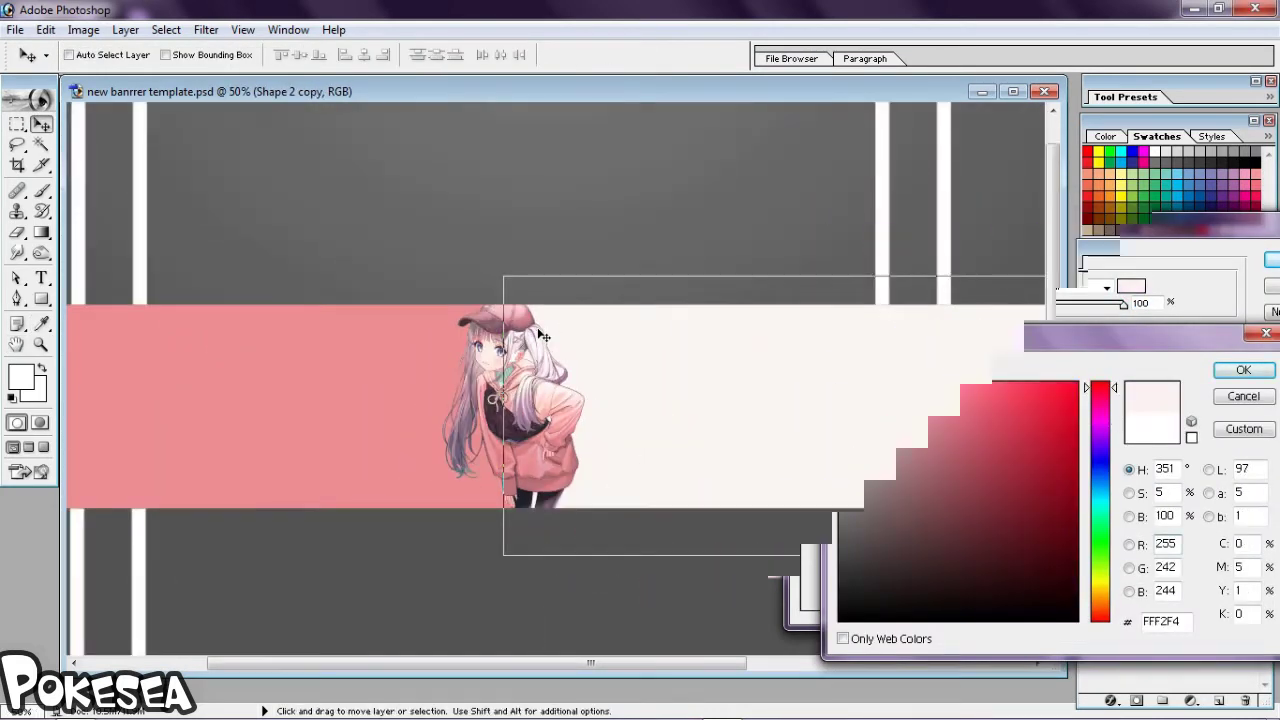
{"action": "left_click", "coordinate": [1243, 370]}
{"action": "key", "text": "ctrl+minus"}
{"action": "key", "text": "ctrl+plus"}
{"action": "key", "text": "ctrl+plus"}
{"action": "key", "text": "ctrl+plus"}
Add an enlarged, soft drop shadow to the character's Layer 2.
{"action": "left_click", "coordinate": [1240, 530]}
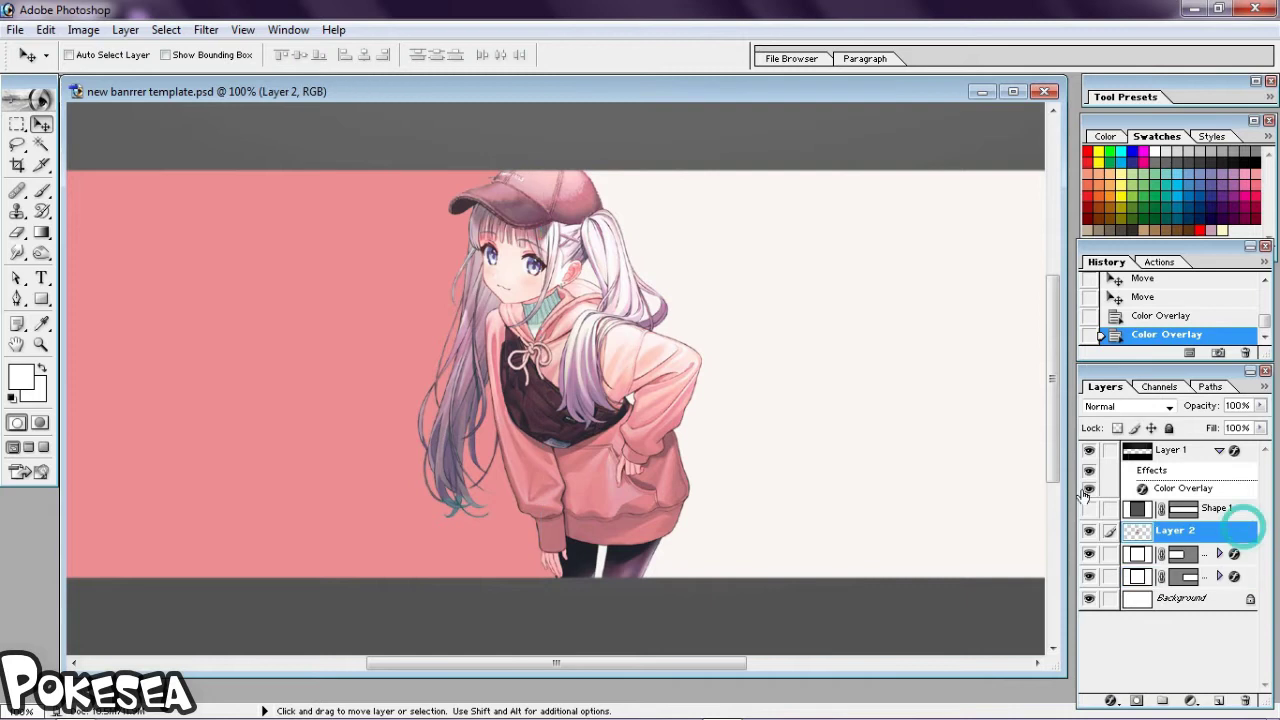
{"action": "double_click", "coordinate": [1145, 530]}
{"action": "left_click", "coordinate": [845, 300]}
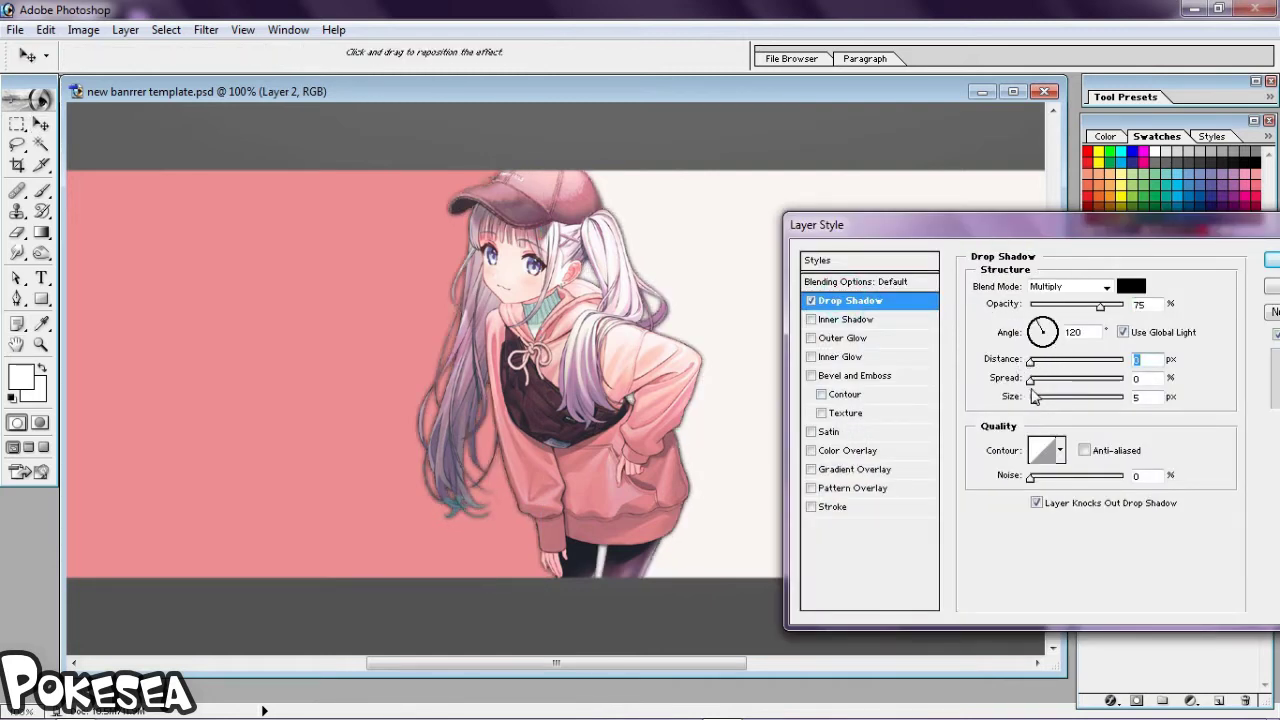
{"action": "left_click_drag", "start_coordinate": [1034, 397], "coordinate": [1043, 401]}
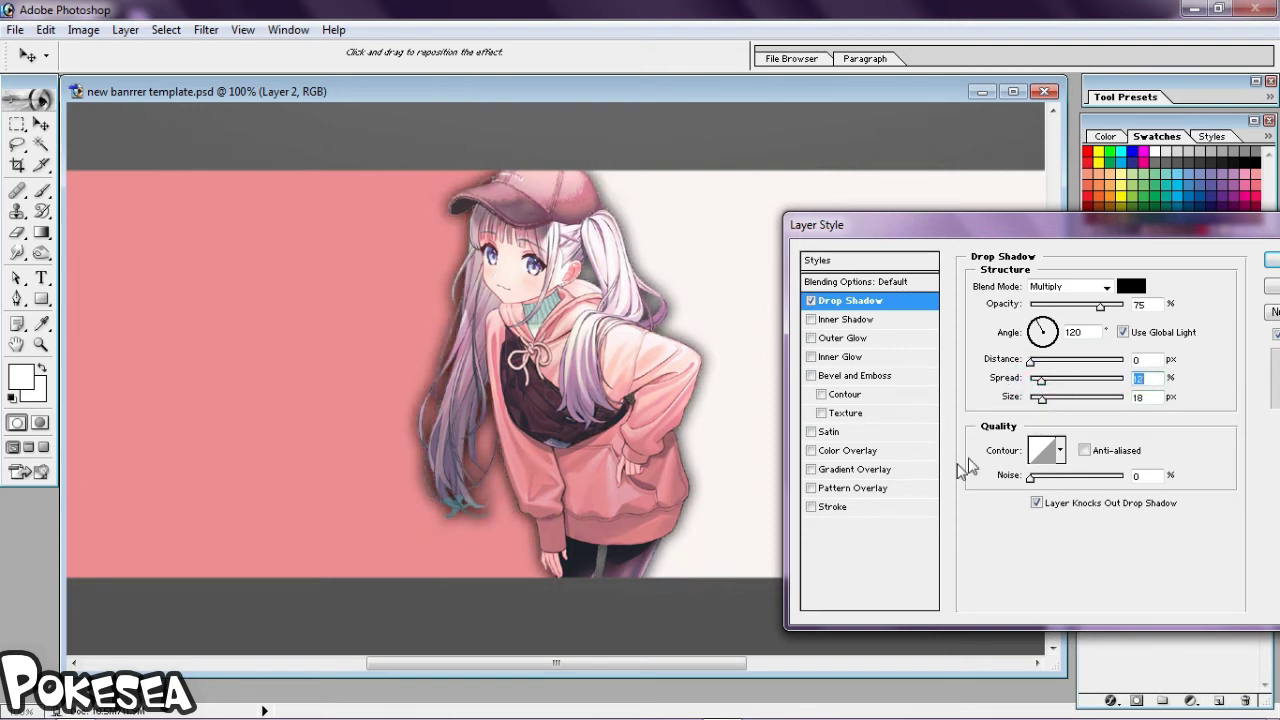
Add a white stroke outline, widen the shadow, and apply the styles.
{"action": "left_click", "coordinate": [828, 506]}
{"action": "left_click", "coordinate": [1014, 392]}
{"action": "left_click", "coordinate": [1238, 366]}
{"action": "left_click", "coordinate": [852, 302]}
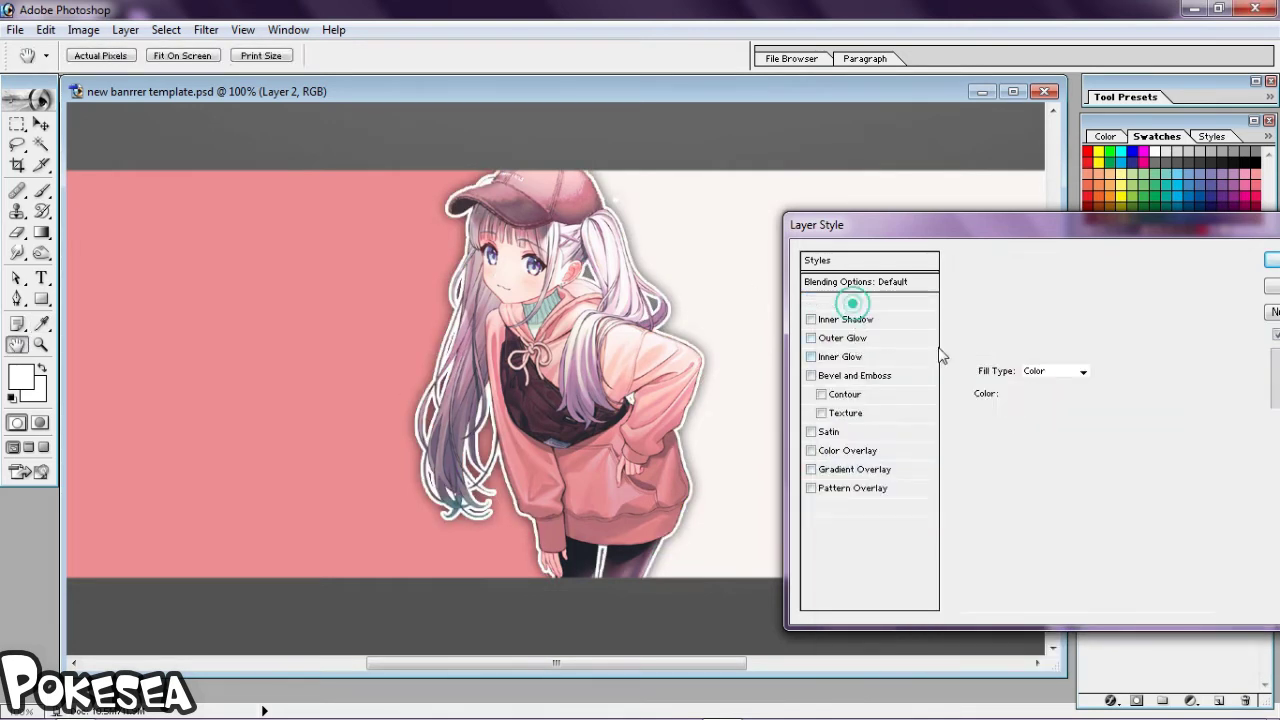
{"action": "left_click_drag", "start_coordinate": [1045, 408], "coordinate": [1033, 388]}
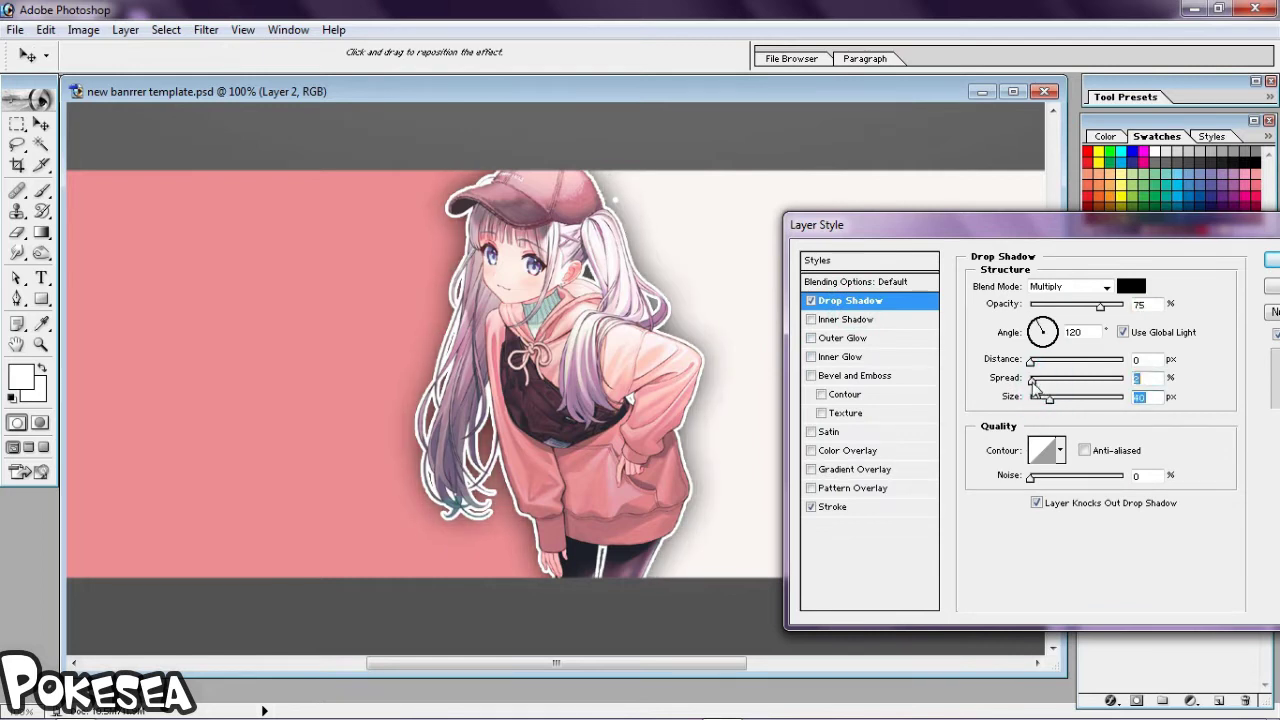
{"action": "key", "text": "Return"}
Zoom in and out to inspect the outline, then select the Shape 2 layer.
{"action": "key", "text": "ctrl+plus"}
{"action": "key", "text": "ctrl+minus"}
{"action": "key", "text": "ctrl+plus"}
{"action": "key", "text": "ctrl+minus"}
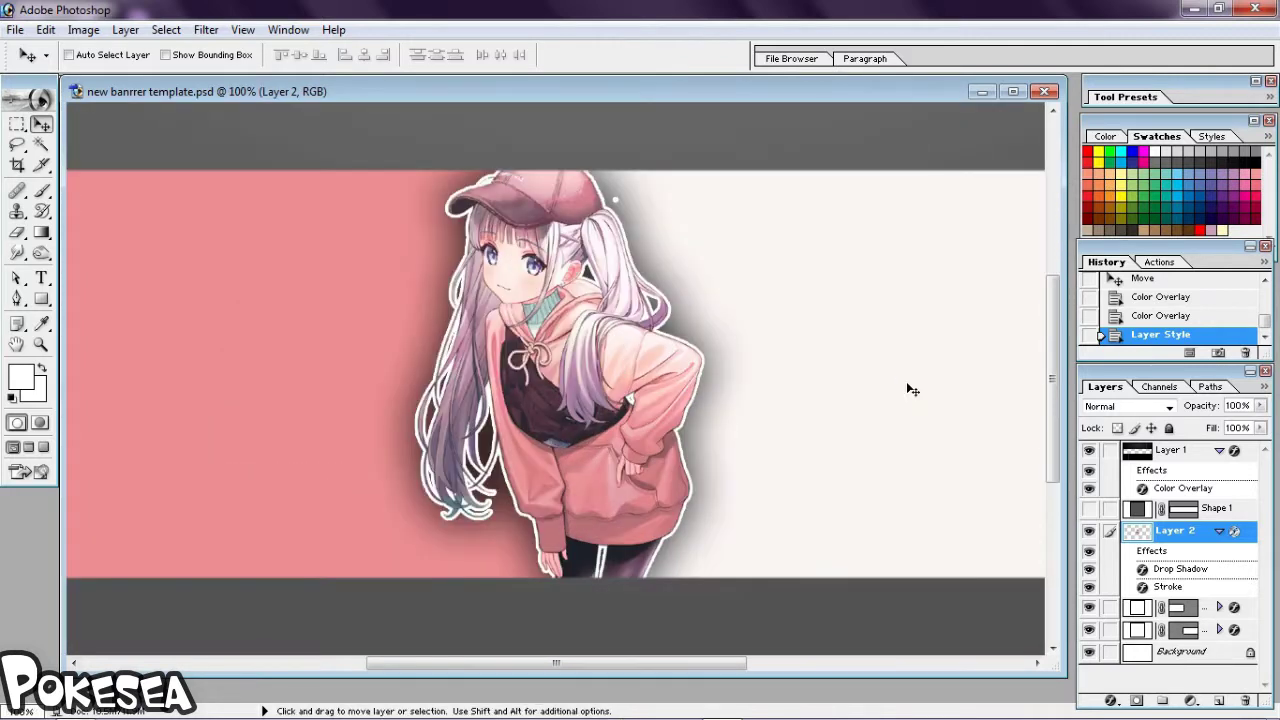
{"action": "left_click", "coordinate": [1246, 603]}
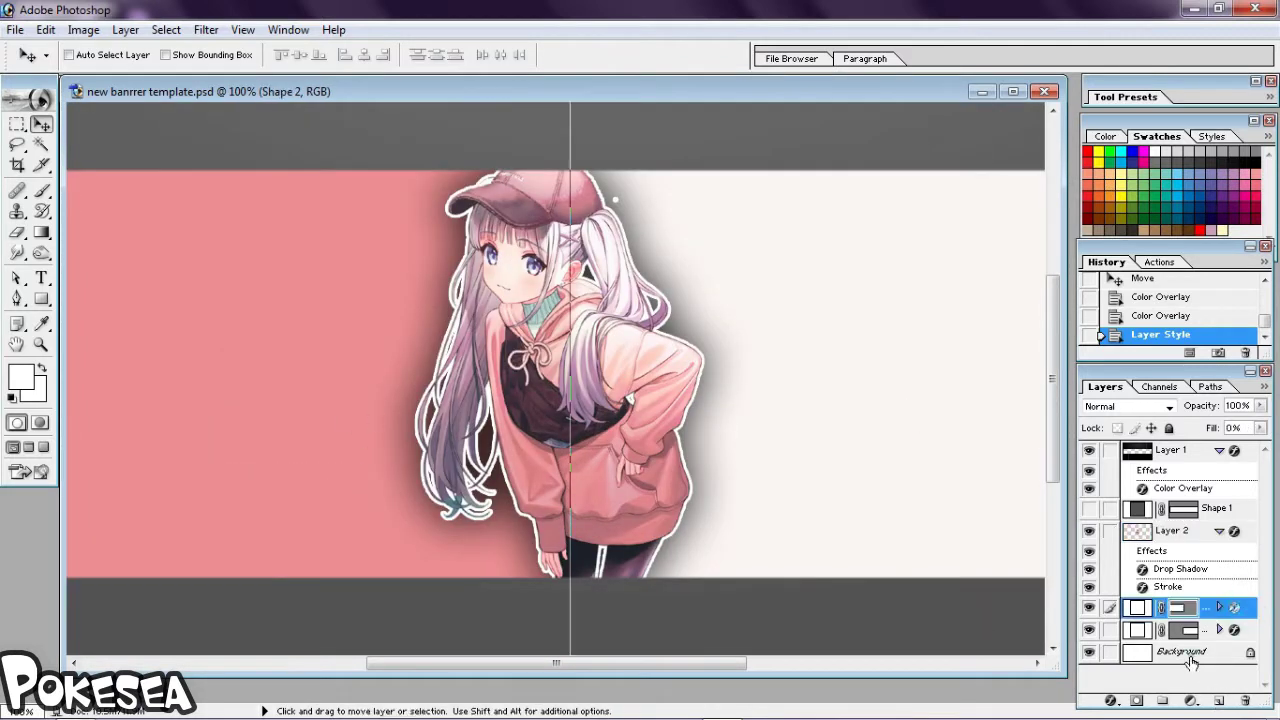
Create the Iria Chan text box across the banner, keeping white text colour.
{"action": "left_click", "coordinate": [1190, 652]}
{"action": "left_click", "coordinate": [41, 278]}
{"action": "left_click_drag", "start_coordinate": [300, 292], "coordinate": [853, 404]}
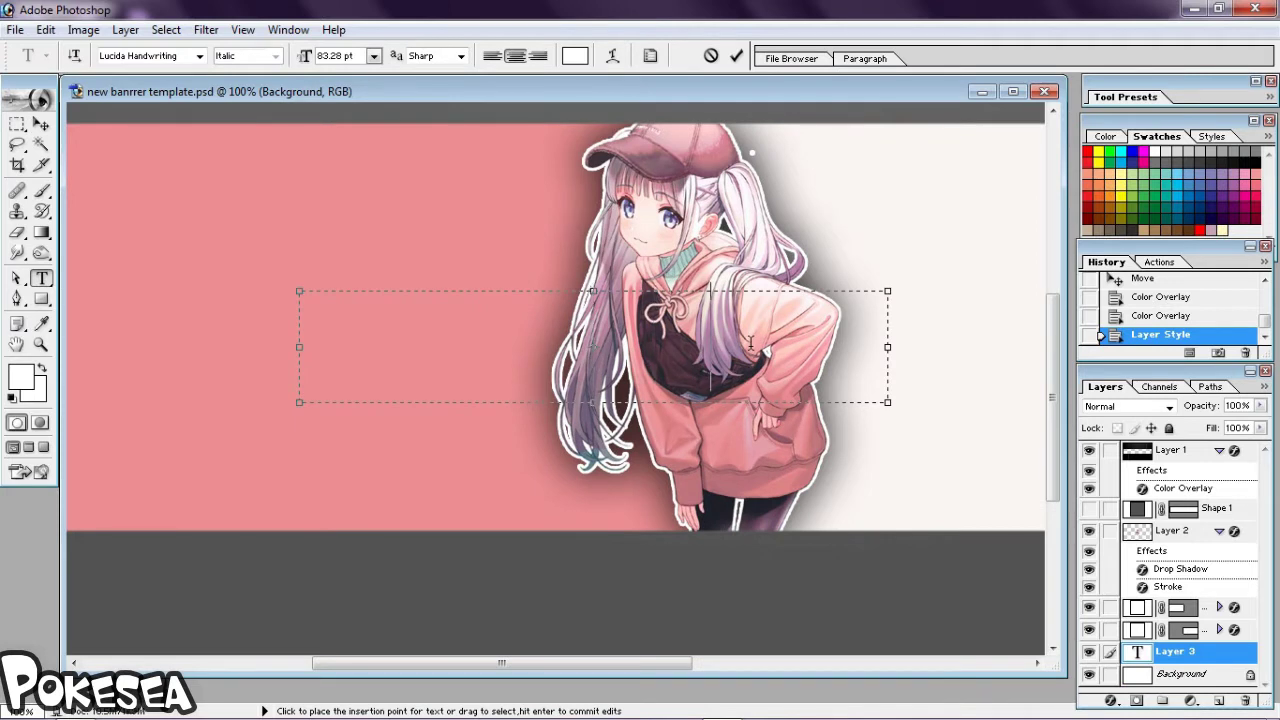
{"action": "left_click", "coordinate": [575, 55]}
{"action": "left_click", "coordinate": [1229, 397]}
{"action": "left_click_drag", "start_coordinate": [1146, 527], "coordinate": [1146, 522]}
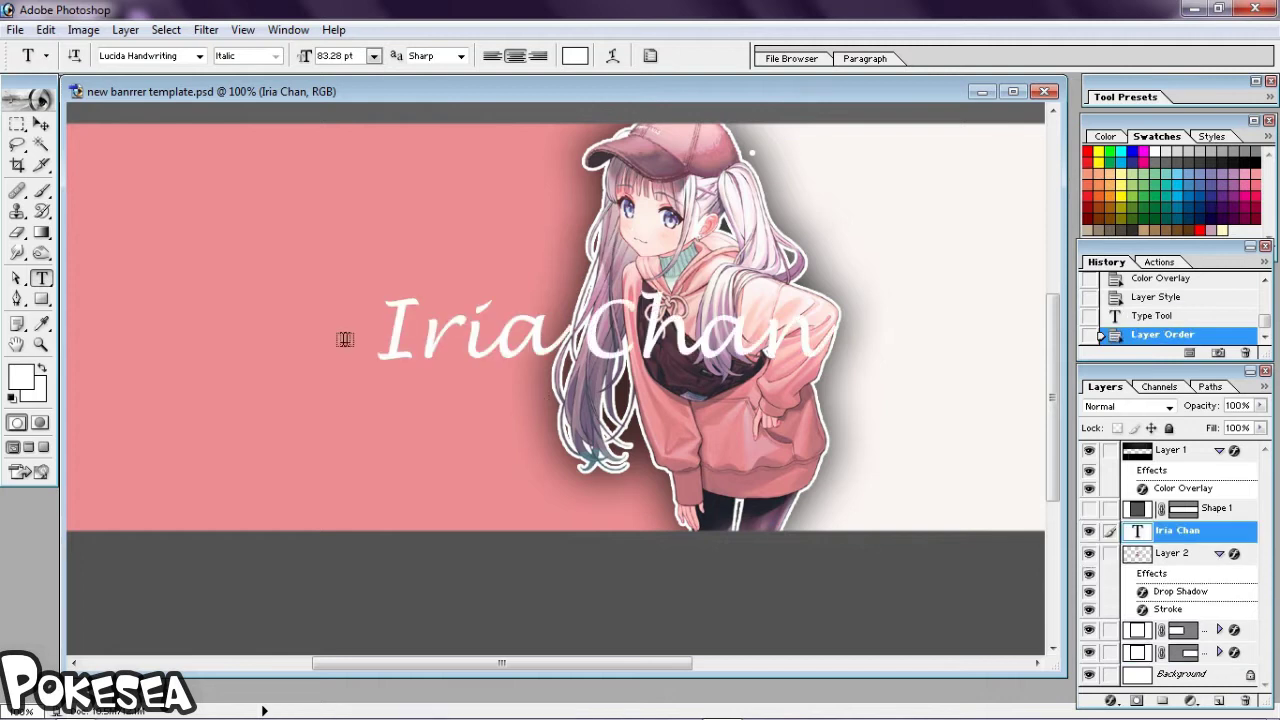
{"action": "scroll", "coordinate": [343, 334], "scroll_direction": "up", "scroll_amount": 1}
Change the title's font to Margueritas.
{"action": "left_click", "coordinate": [148, 57]}
{"action": "key", "text": "Down"}
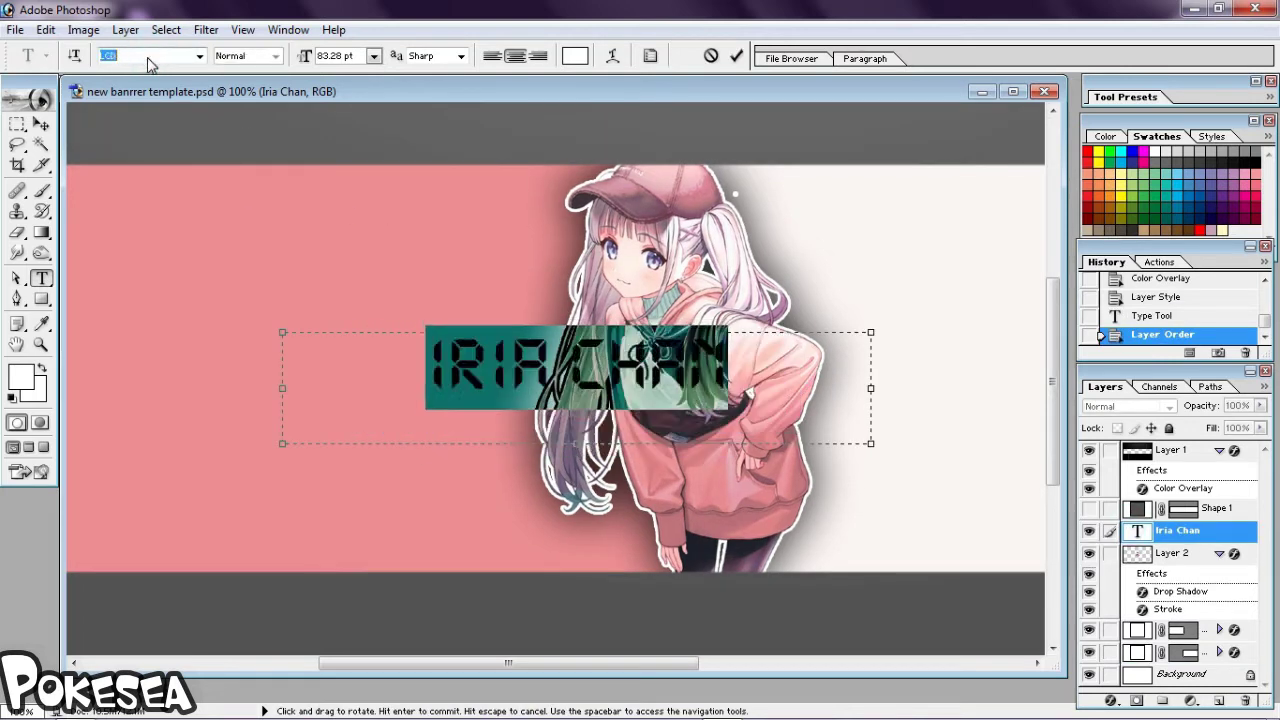
{"action": "key", "text": "Down"}
{"action": "key", "text": "Down"}
{"action": "key", "text": "Down"}
{"action": "key", "text": "Down"}
{"action": "key", "text": "Down"}
{"action": "key", "text": "Down"}
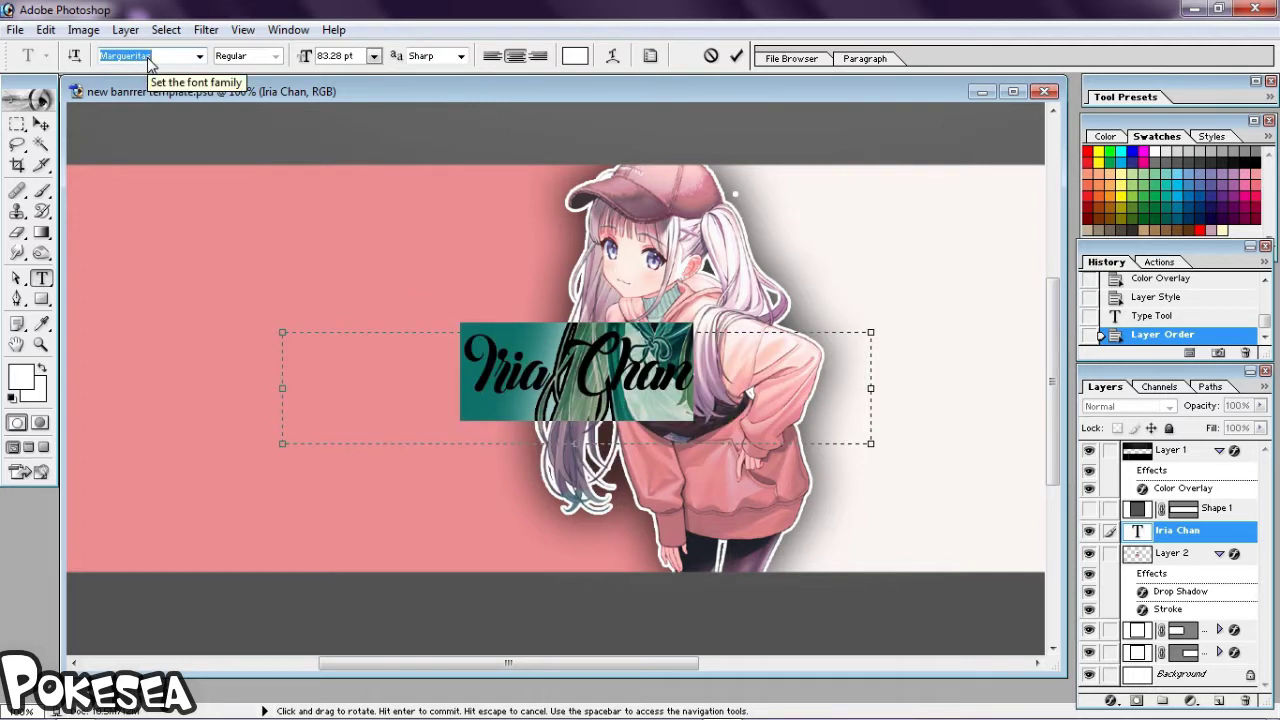
{"action": "left_click", "coordinate": [703, 352]}
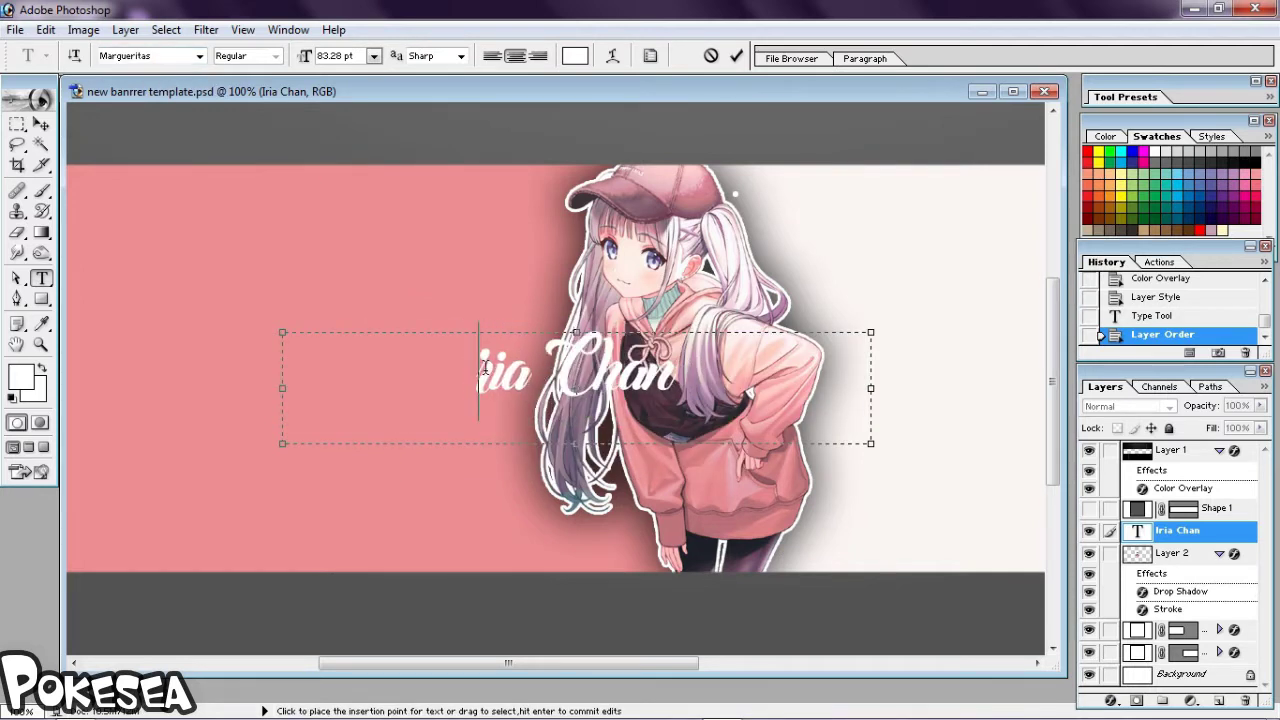
{"action": "left_click", "coordinate": [737, 57]}
Enlarge the title by entering a font size of 60.
{"action": "key", "text": "m"}
{"action": "key", "text": "ctrl+t"}
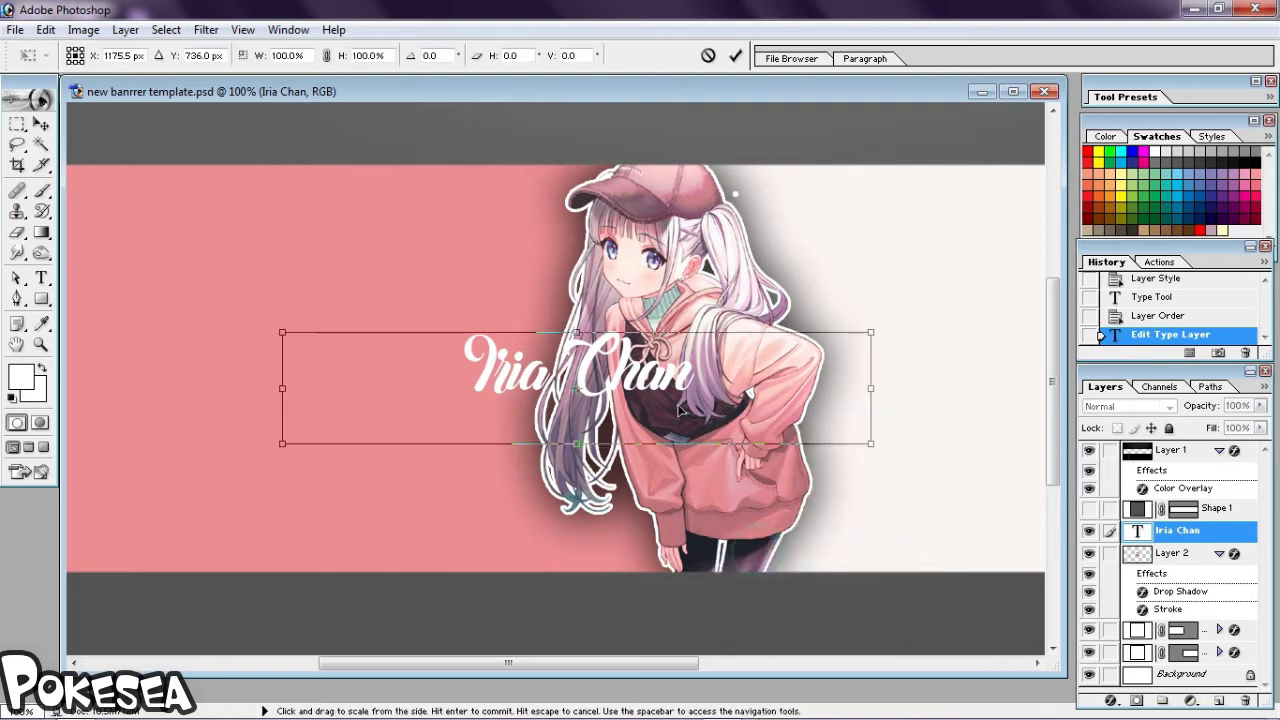
{"action": "double_click", "coordinate": [1137, 530]}
{"action": "left_click", "coordinate": [337, 55]}
{"action": "type", "text": "60"}
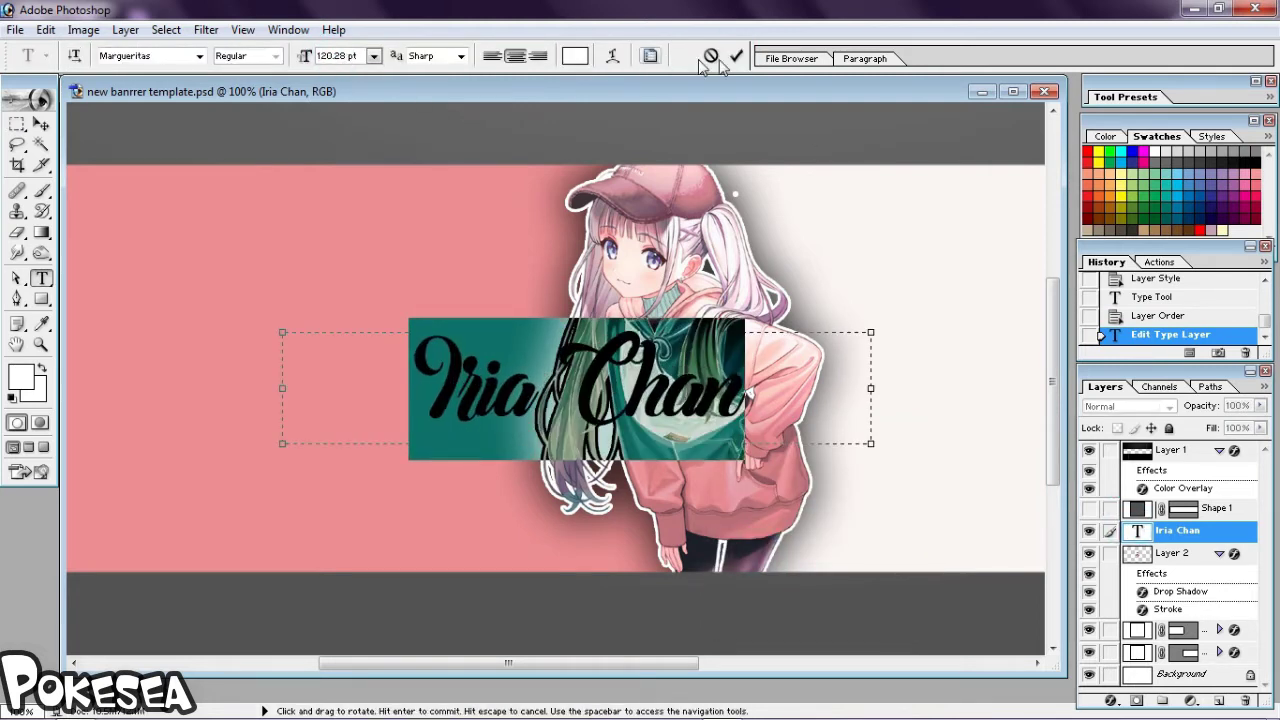
{"action": "key", "text": "ctrl+Return"}
Move the title down to the banner's bottom edge.
{"action": "left_click_drag", "start_coordinate": [764, 396], "coordinate": [680, 375]}
{"action": "key", "text": "ctrl+minus"}
{"action": "key", "text": "v"}
{"action": "left_click_drag", "start_coordinate": [567, 327], "coordinate": [567, 472]}
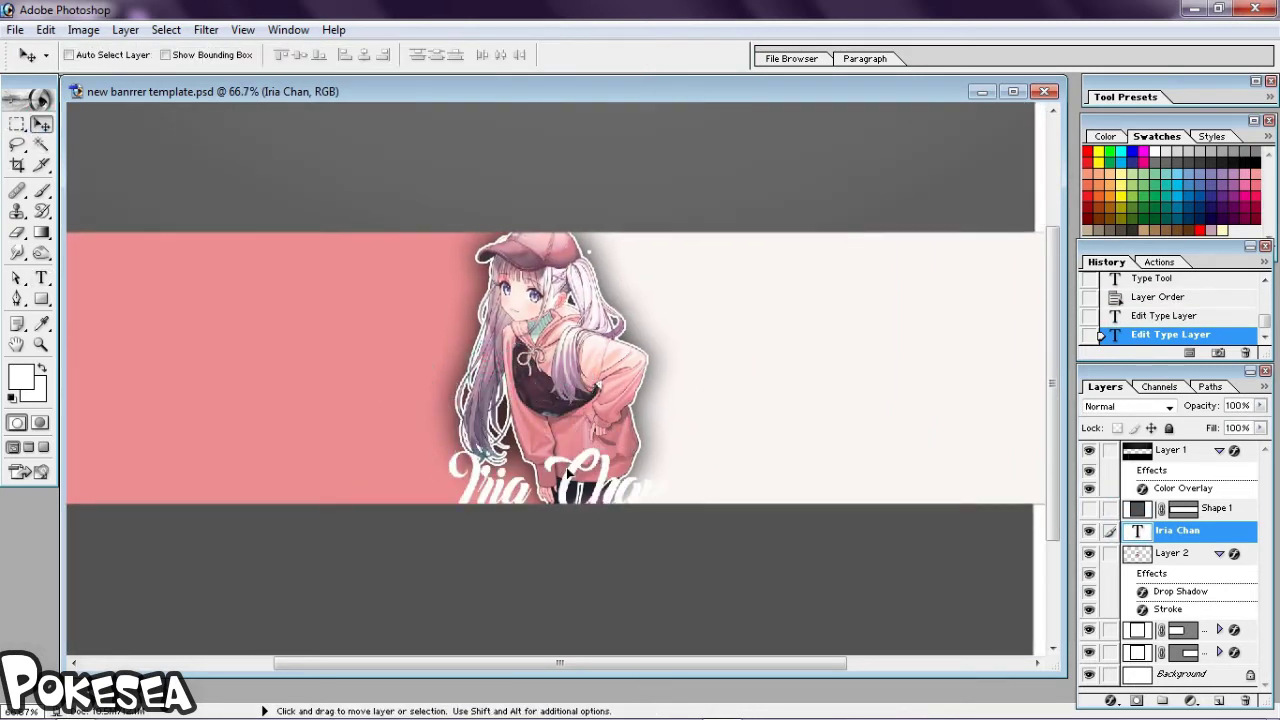
Remove the Iria Chan text's red Color Overlay and add a drop shadow.
{"action": "key", "text": "m"}
{"action": "double_click", "coordinate": [1225, 530]}
{"action": "left_click", "coordinate": [845, 450]}
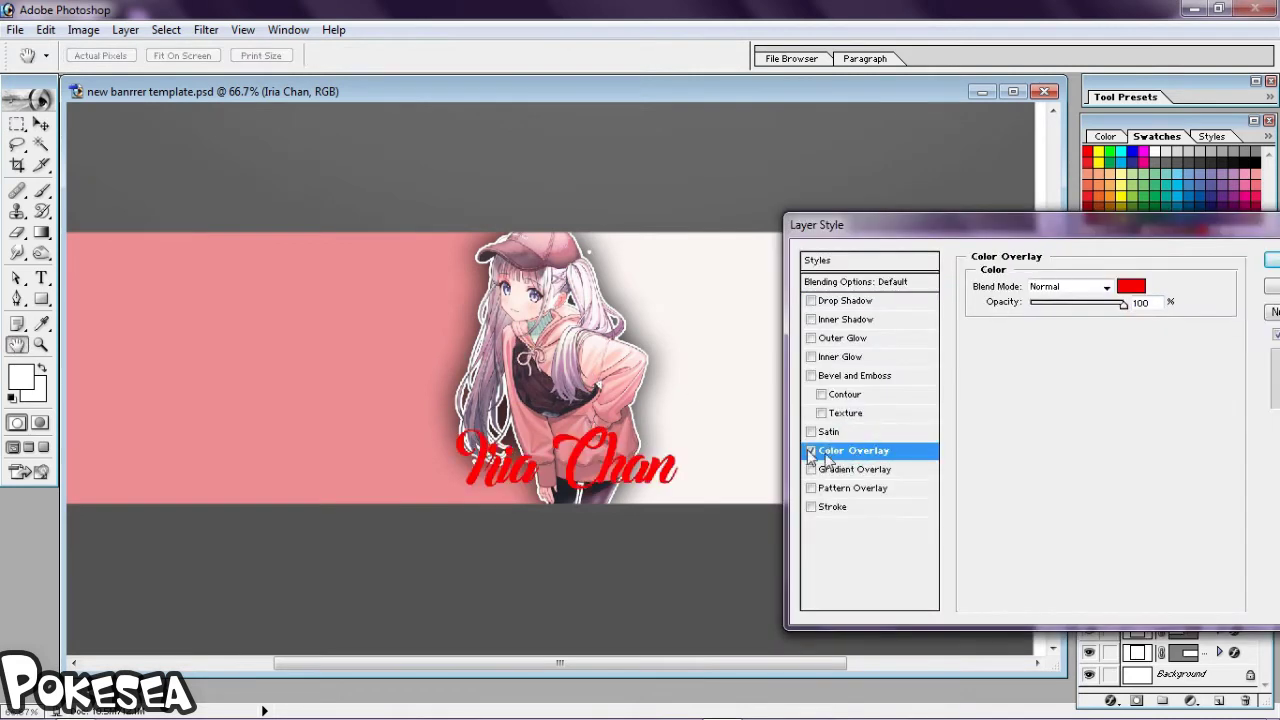
{"action": "left_click", "coordinate": [827, 300]}
{"action": "mouse_move", "coordinate": [1032, 362]}
{"action": "left_mouse_down"}
{"action": "mouse_move", "coordinate": [997, 364]}
{"action": "mouse_move", "coordinate": [1113, 400]}
{"action": "left_mouse_up"}
Enable a Gradient Overlay and set its first stop to light pink.
{"action": "left_click", "coordinate": [857, 467]}
{"action": "left_click", "coordinate": [1080, 323]}
{"action": "left_click", "coordinate": [1223, 94]}
{"action": "left_click", "coordinate": [1080, 323]}
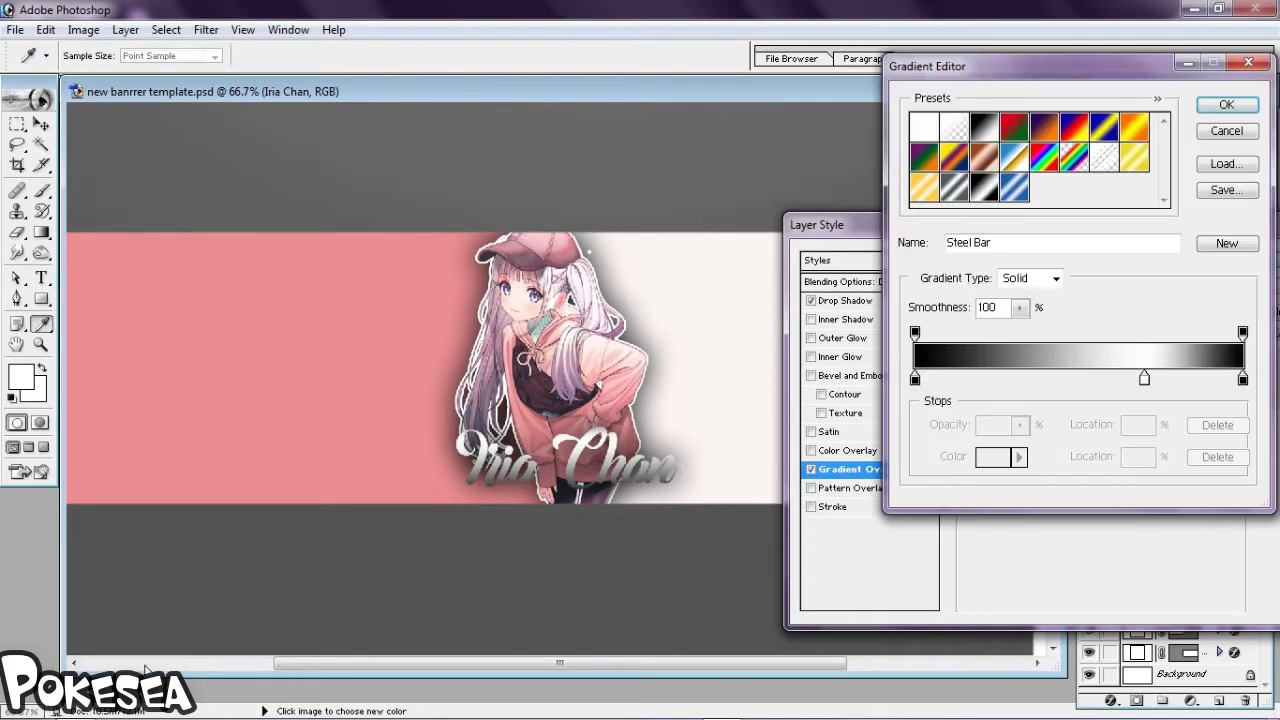
{"action": "double_click", "coordinate": [1144, 379]}
{"action": "left_click", "coordinate": [390, 335]}
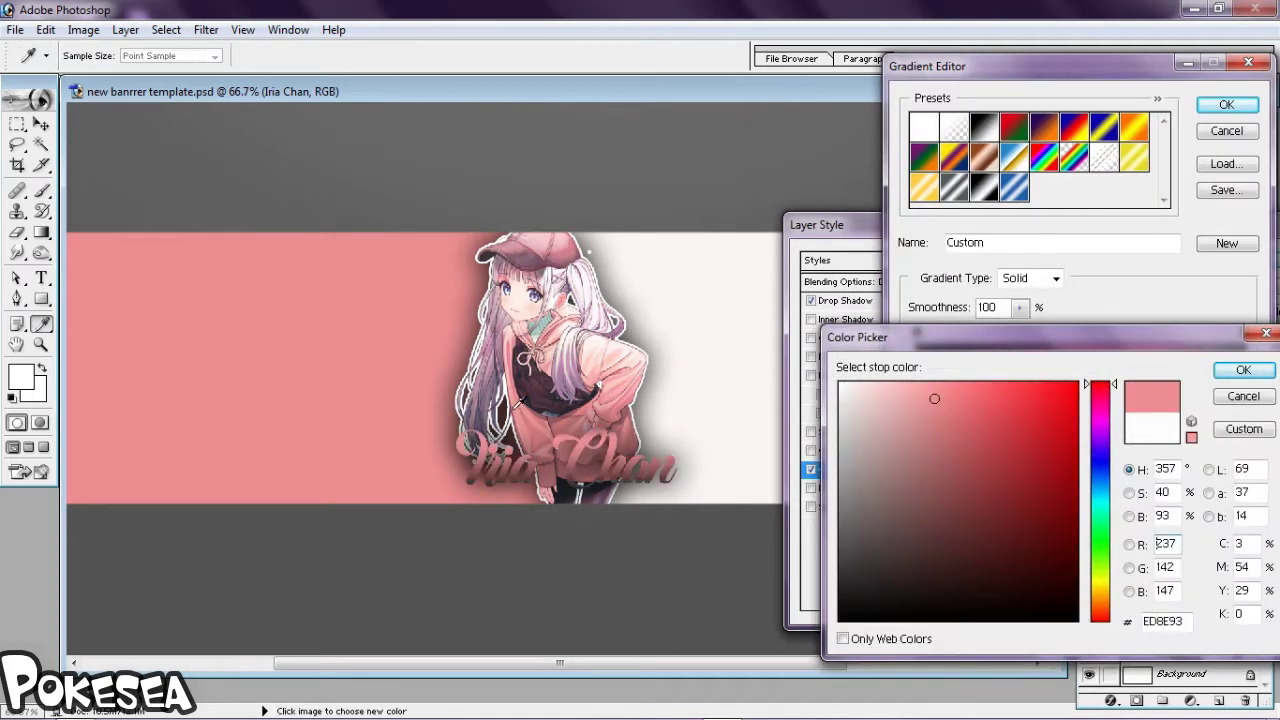
{"action": "left_click_drag", "start_coordinate": [857, 400], "coordinate": [1055, 383]}
{"action": "left_click", "coordinate": [903, 400]}
{"action": "key", "text": "Return"}
Set the remaining gradient stops to white and light pink and apply.
{"action": "double_click", "coordinate": [921, 392]}
{"action": "left_click", "coordinate": [1048, 384]}
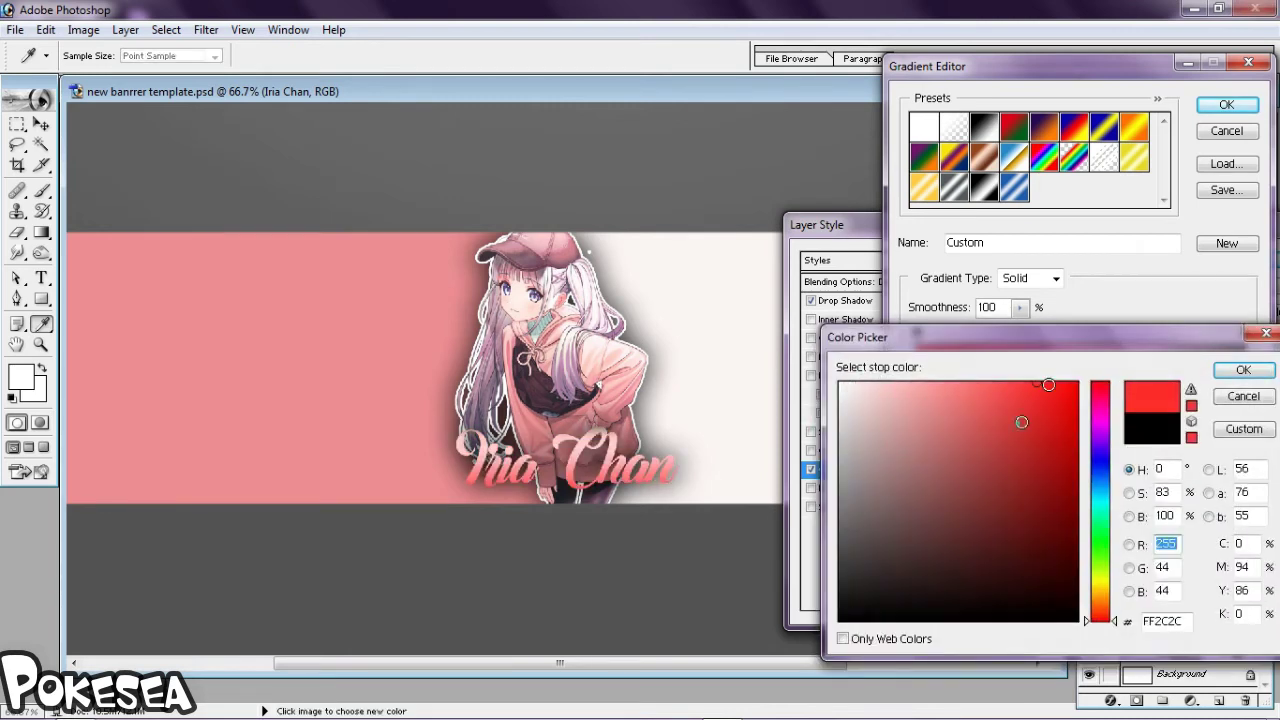
{"action": "left_click", "coordinate": [843, 387]}
{"action": "key", "text": "Return"}
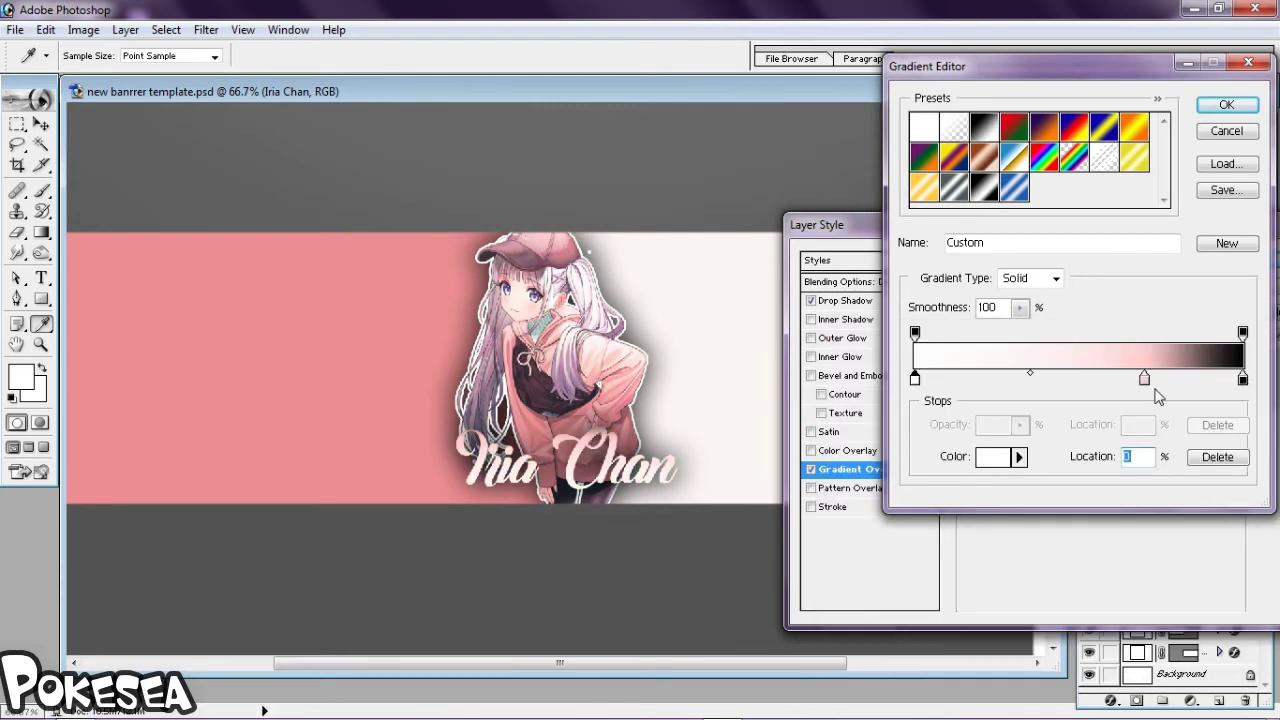
{"action": "double_click", "coordinate": [1243, 382]}
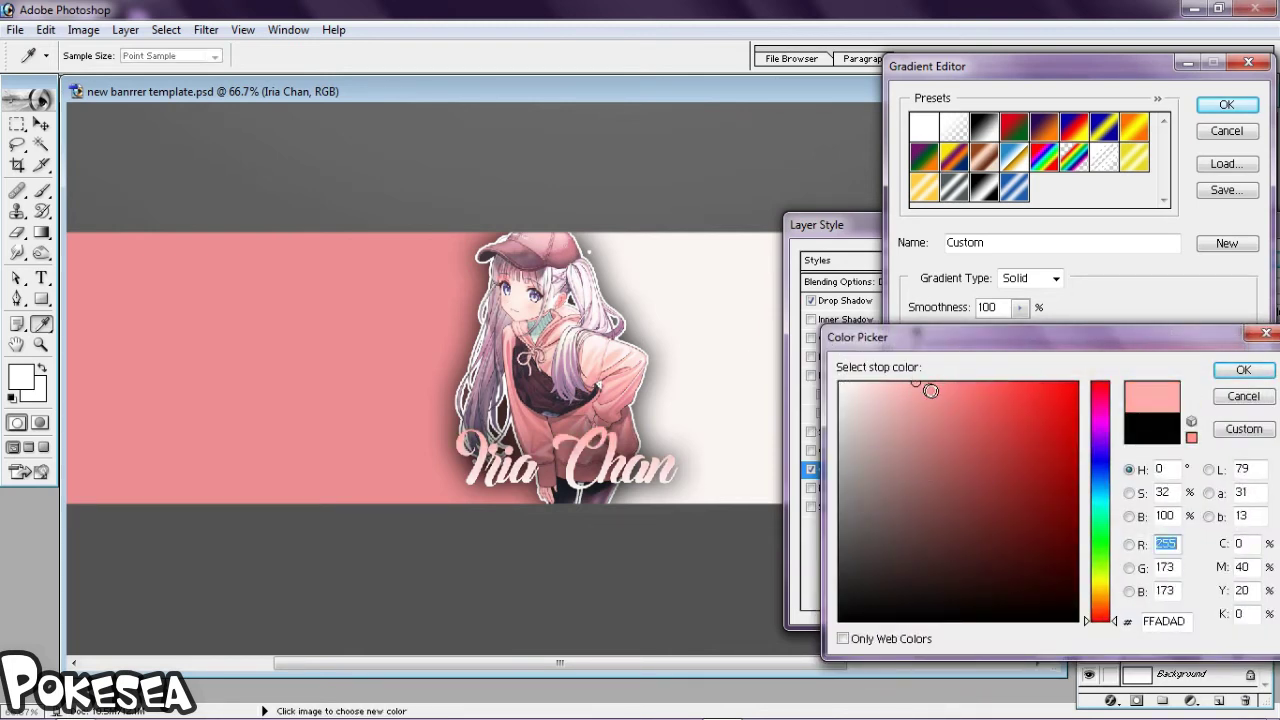
{"action": "key", "text": "Return"}
{"action": "key", "text": "Return"}
{"action": "key", "text": "Return"}
{"action": "key", "text": "ctrl+plus"}
{"action": "key", "text": "ctrl+plus"}
{"action": "key", "text": "ctrl+plus"}
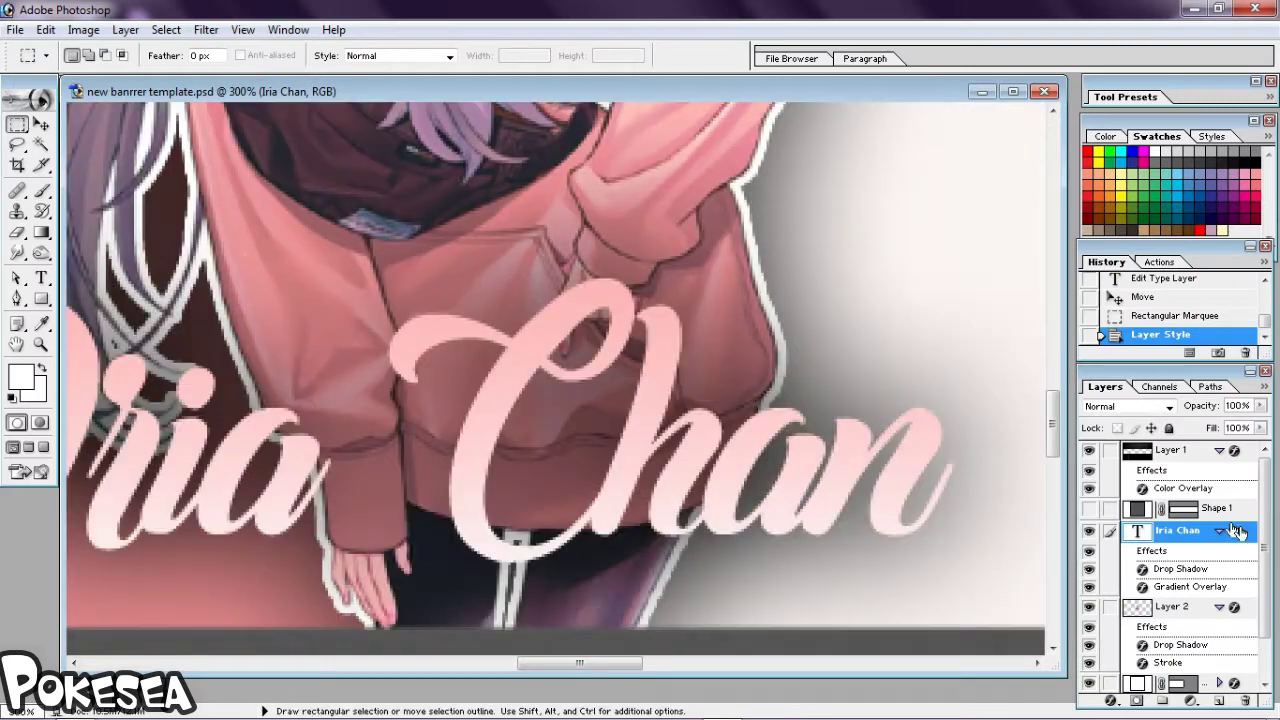
Try a red stroke on the Iria Chan text, then remove it.
{"action": "double_click", "coordinate": [1238, 531]}
{"action": "left_click", "coordinate": [845, 507]}
{"action": "left_click", "coordinate": [1014, 394]}
{"action": "left_click", "coordinate": [843, 386]}
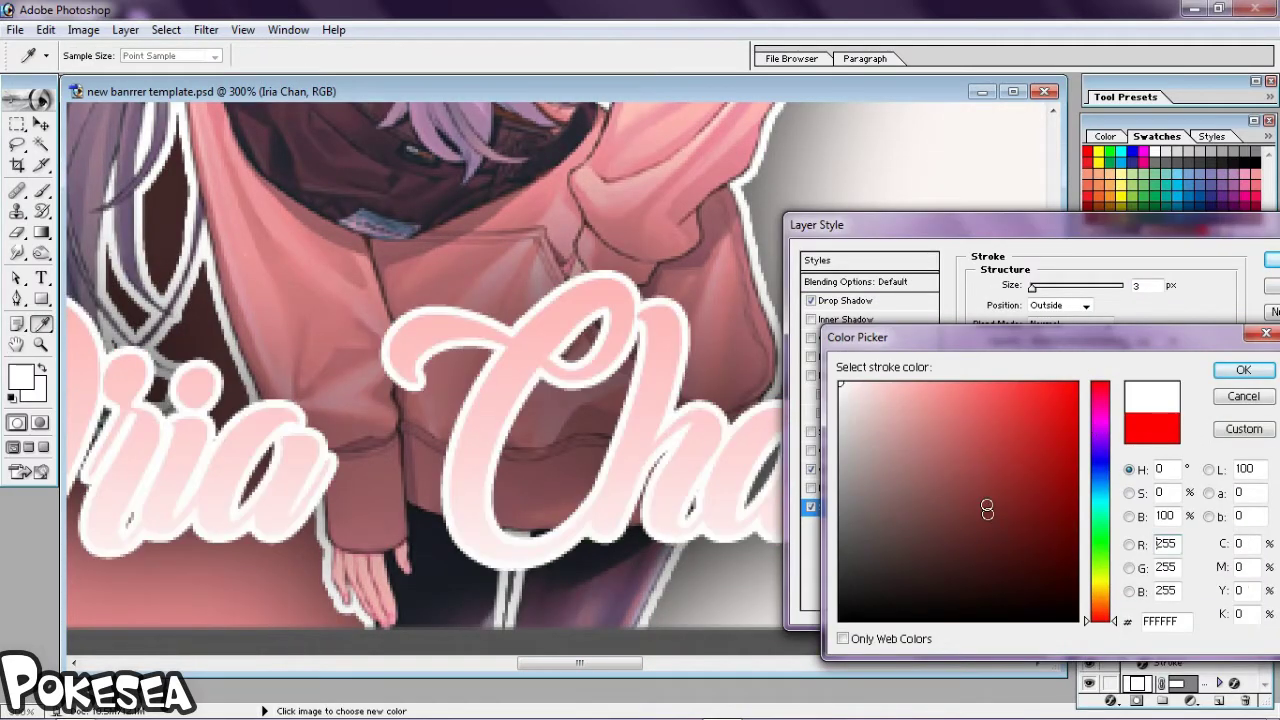
{"action": "left_click", "coordinate": [1077, 383]}
{"action": "left_click", "coordinate": [1243, 370]}
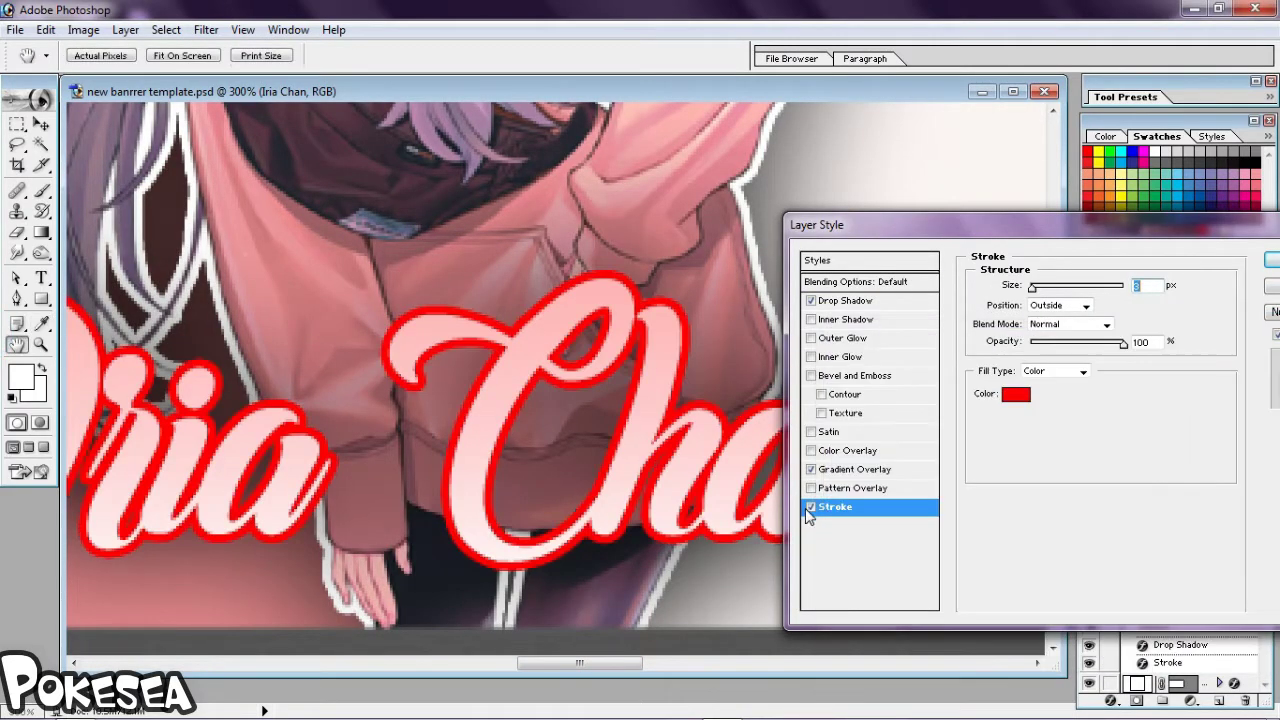
{"action": "left_click", "coordinate": [811, 507]}
Soften the text's drop shadow (57 px size, 75% opacity) and apply.
{"action": "left_click", "coordinate": [848, 300]}
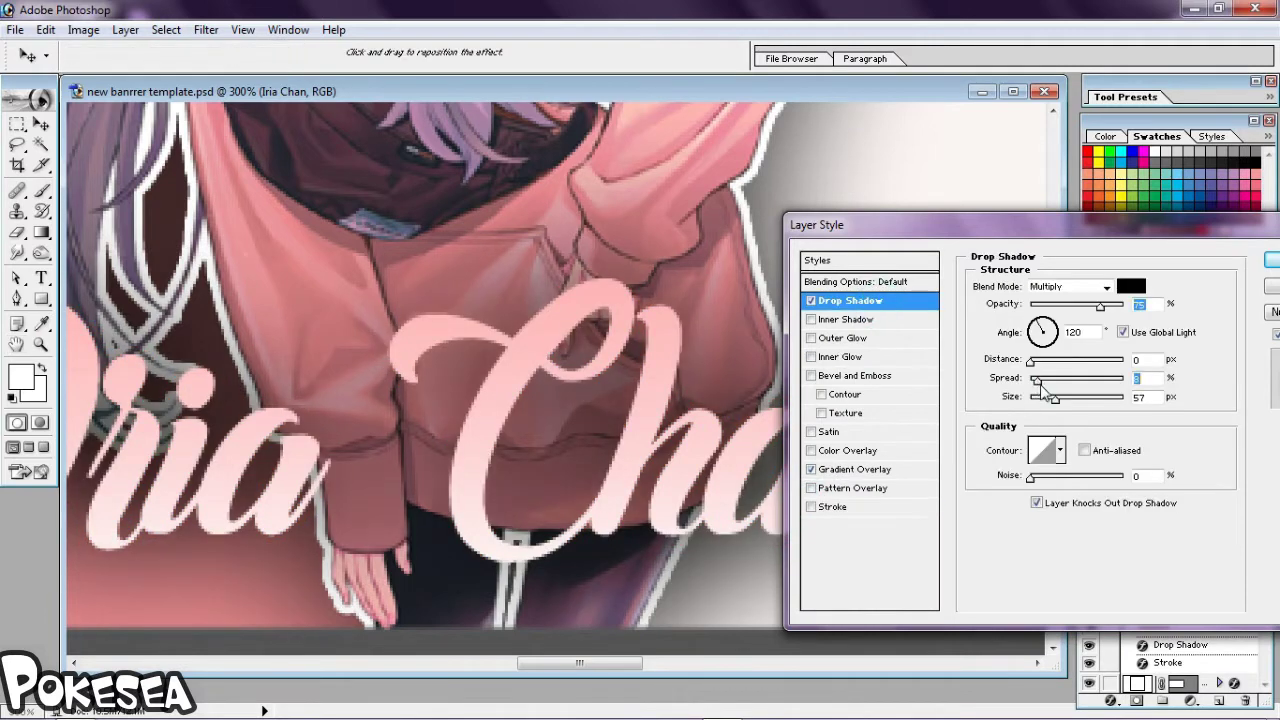
{"action": "left_click_drag", "start_coordinate": [1043, 388], "coordinate": [1050, 380]}
{"action": "key", "text": "Return"}
{"action": "key", "text": "ctrl+alt+0"}
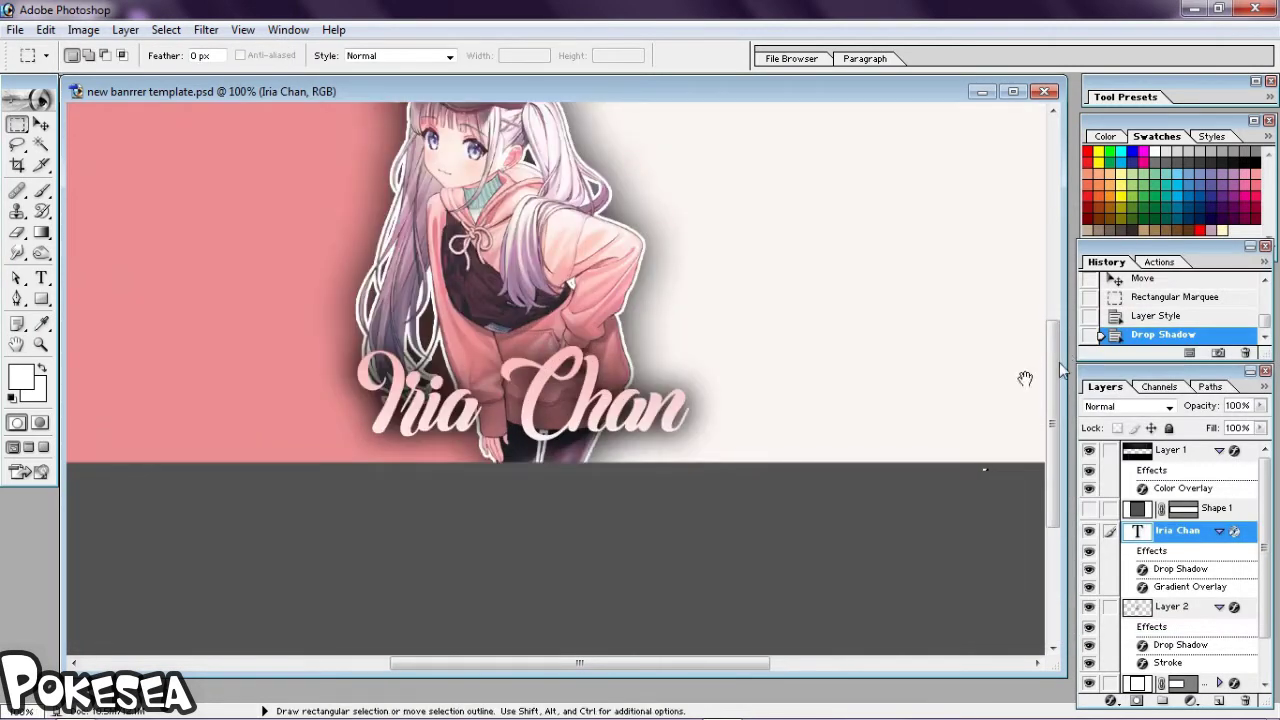
Move the Iria Chan text lower across the character and select its layer.
{"action": "key", "text": "v"}
{"action": "mouse_move", "coordinate": [560, 420]}
{"action": "left_mouse_down"}
{"action": "mouse_move", "coordinate": [560, 400]}
{"action": "mouse_move", "coordinate": [527, 381]}
{"action": "left_mouse_up"}
{"action": "key", "text": "ctrl+minus"}
{"action": "key", "text": "m"}
{"action": "right_click", "coordinate": [548, 428]}
{"action": "key", "text": "Escape"}
{"action": "left_click", "coordinate": [1219, 531]}
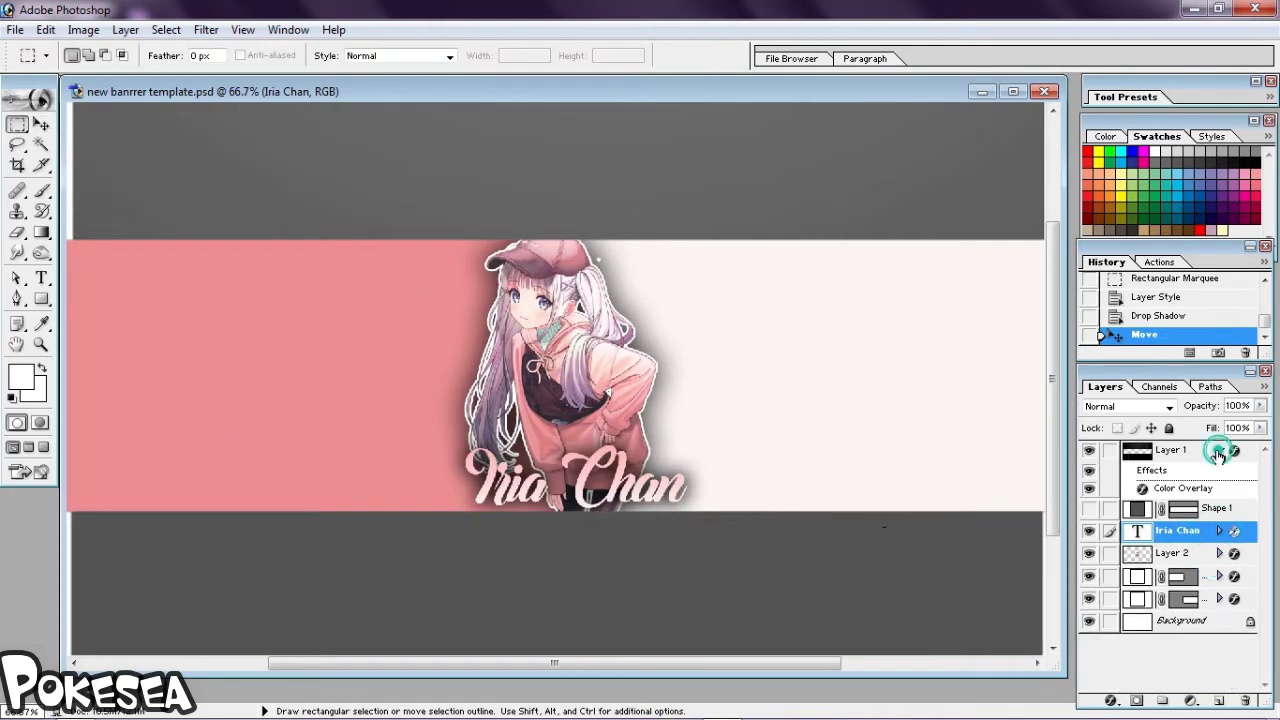
{"action": "left_click", "coordinate": [1219, 449]}
{"action": "right_click", "coordinate": [1178, 495]}
Duplicate the Iria Chan text layer and move the copy onto the pink left side.
{"action": "left_click", "coordinate": [1143, 259]}
{"action": "left_click", "coordinate": [803, 312]}
{"action": "key", "text": "v"}
{"action": "left_click_drag", "start_coordinate": [751, 494], "coordinate": [438, 372]}
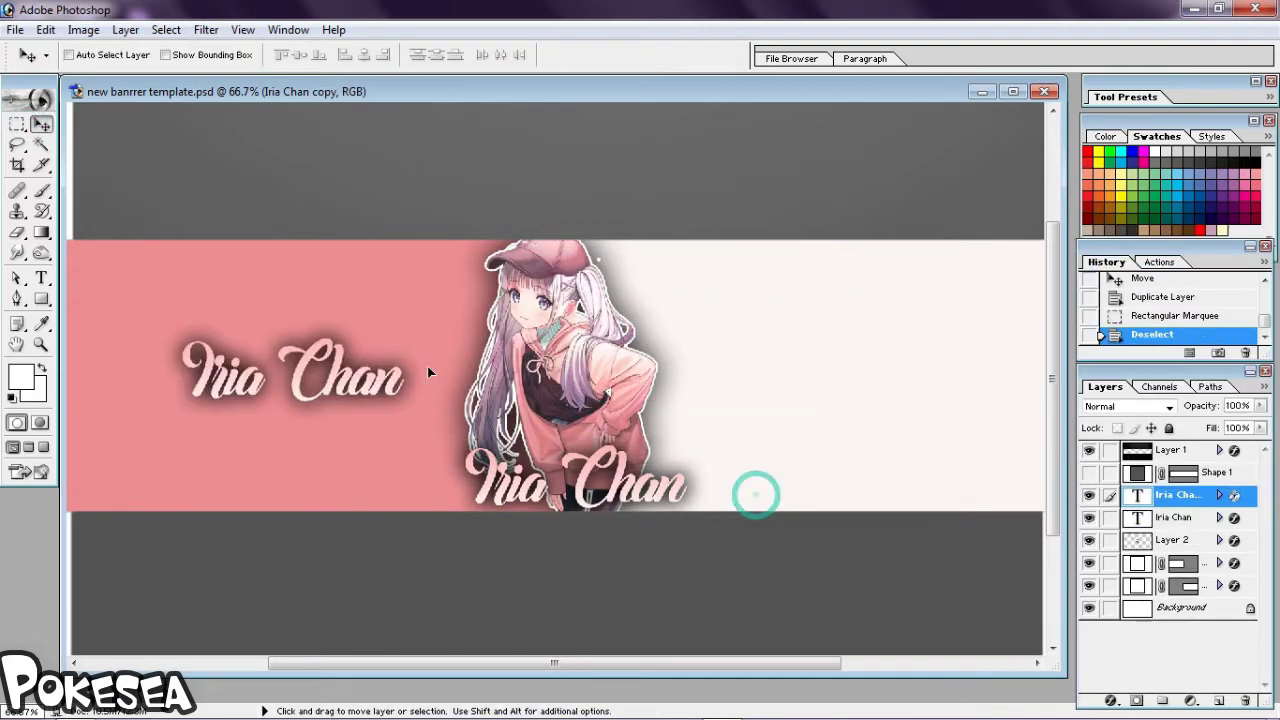
Set the copy's font to Marguerites at a larger size.
{"action": "double_click", "coordinate": [1137, 495]}
{"action": "left_click", "coordinate": [146, 57]}
{"action": "left_click", "coordinate": [148, 63]}
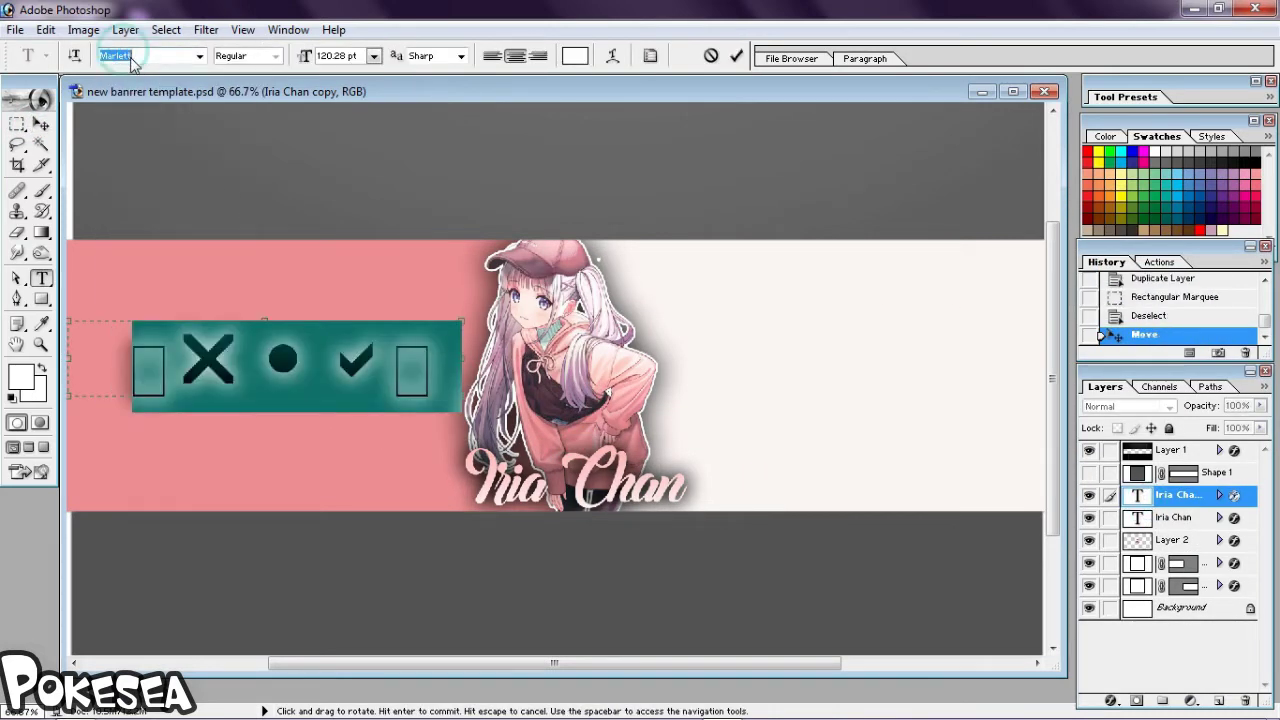
{"action": "key", "text": "Up"}
{"action": "key", "text": "Up"}
{"action": "key", "text": "Up"}
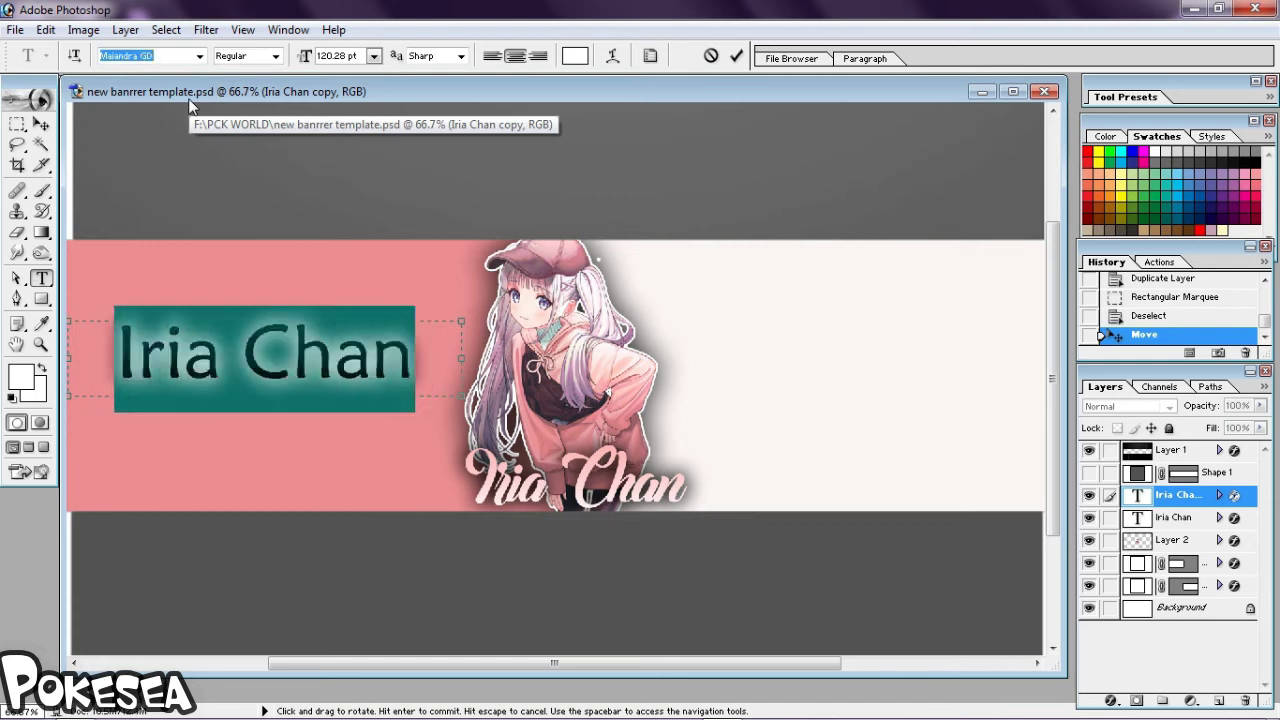
{"action": "key", "text": "Down"}
{"action": "key", "text": "Down"}
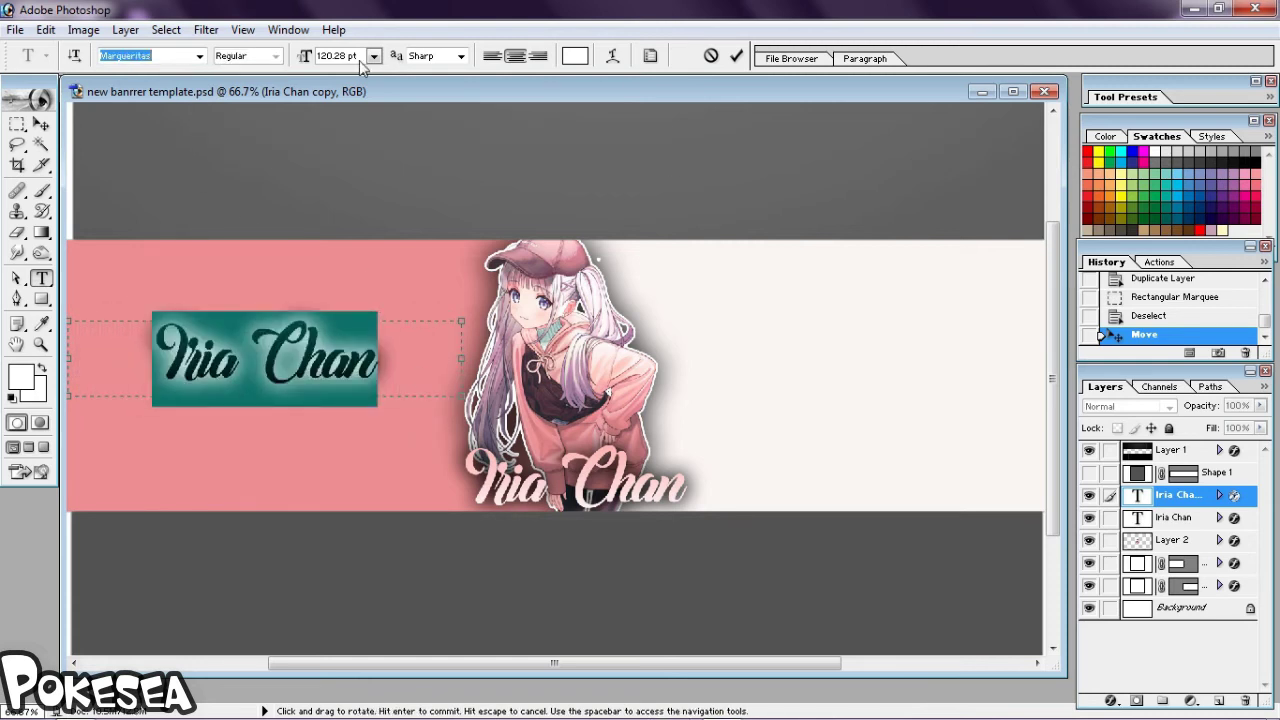
{"action": "left_click", "coordinate": [362, 60]}
{"action": "key", "text": "shift+Up"}
{"action": "key", "text": "shift+Up"}
{"action": "left_click", "coordinate": [41, 123]}
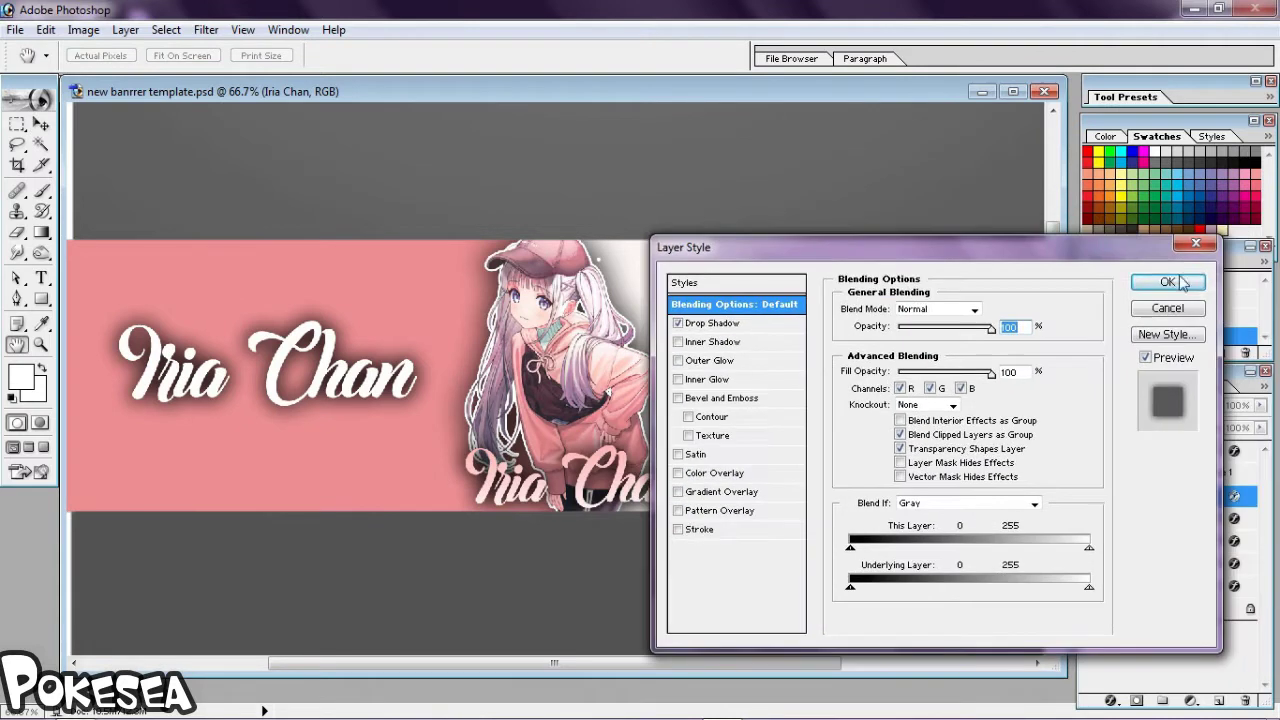
Free-transform the copied title proportionally so it spans the banner.
{"action": "key", "text": "m"}
{"action": "right_click", "coordinate": [396, 362]}
{"action": "left_click", "coordinate": [450, 482]}
{"action": "left_click_drag", "start_coordinate": [463, 412], "coordinate": [660, 440]}
{"action": "left_click", "coordinate": [327, 55]}
{"action": "mouse_move", "coordinate": [575, 355]}
{"action": "left_mouse_down"}
{"action": "mouse_move", "coordinate": [818, 360]}
{"action": "mouse_move", "coordinate": [765, 355]}
{"action": "left_mouse_up"}
{"action": "mouse_move", "coordinate": [905, 359]}
{"action": "left_mouse_down"}
{"action": "mouse_move", "coordinate": [951, 463]}
{"action": "mouse_move", "coordinate": [975, 470]}
{"action": "left_mouse_up"}
{"action": "key", "text": "Return"}
Widen the text box so Iria and Chan flank the character.
{"action": "key", "text": "t"}
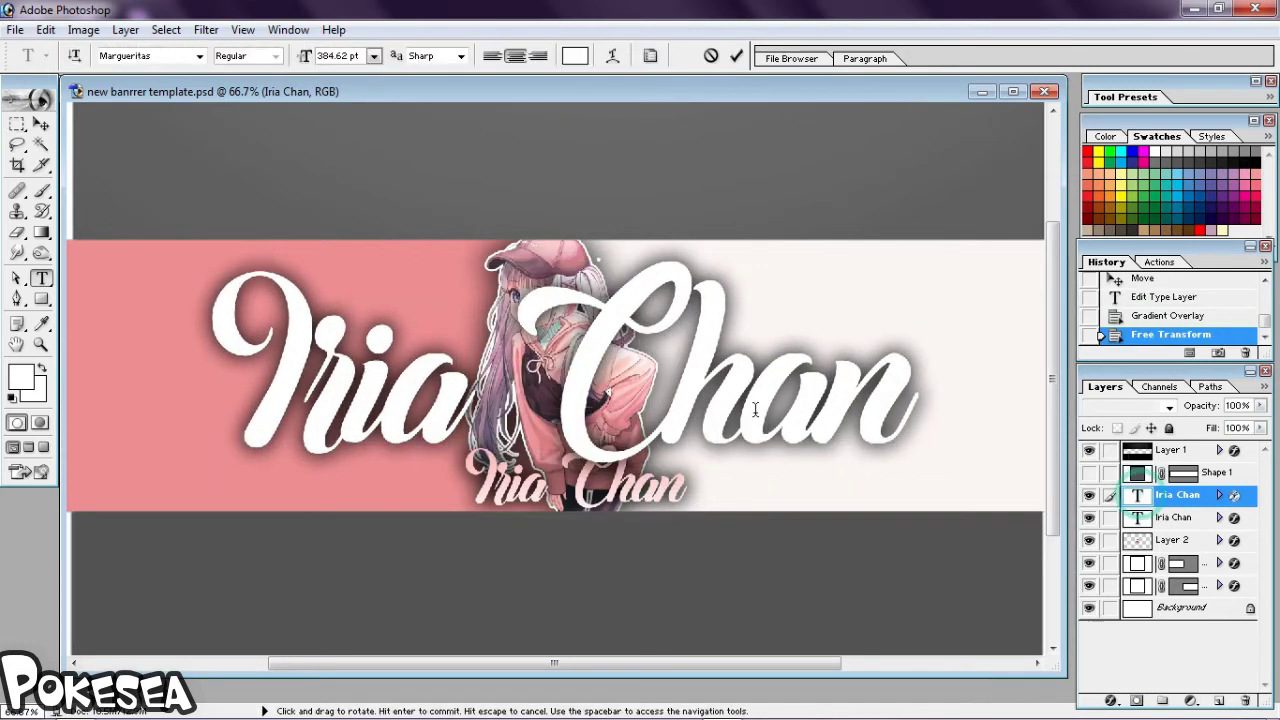
{"action": "left_click", "coordinate": [755, 410]}
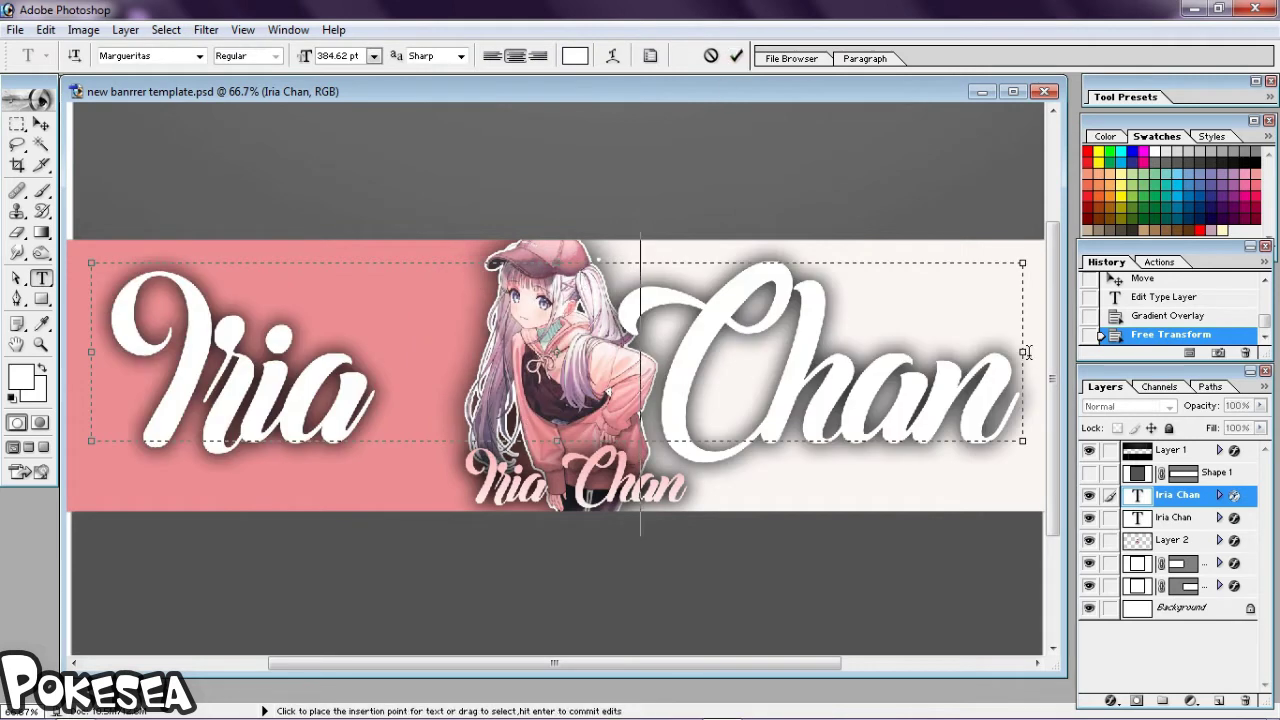
{"action": "key", "text": "ctrl+minus"}
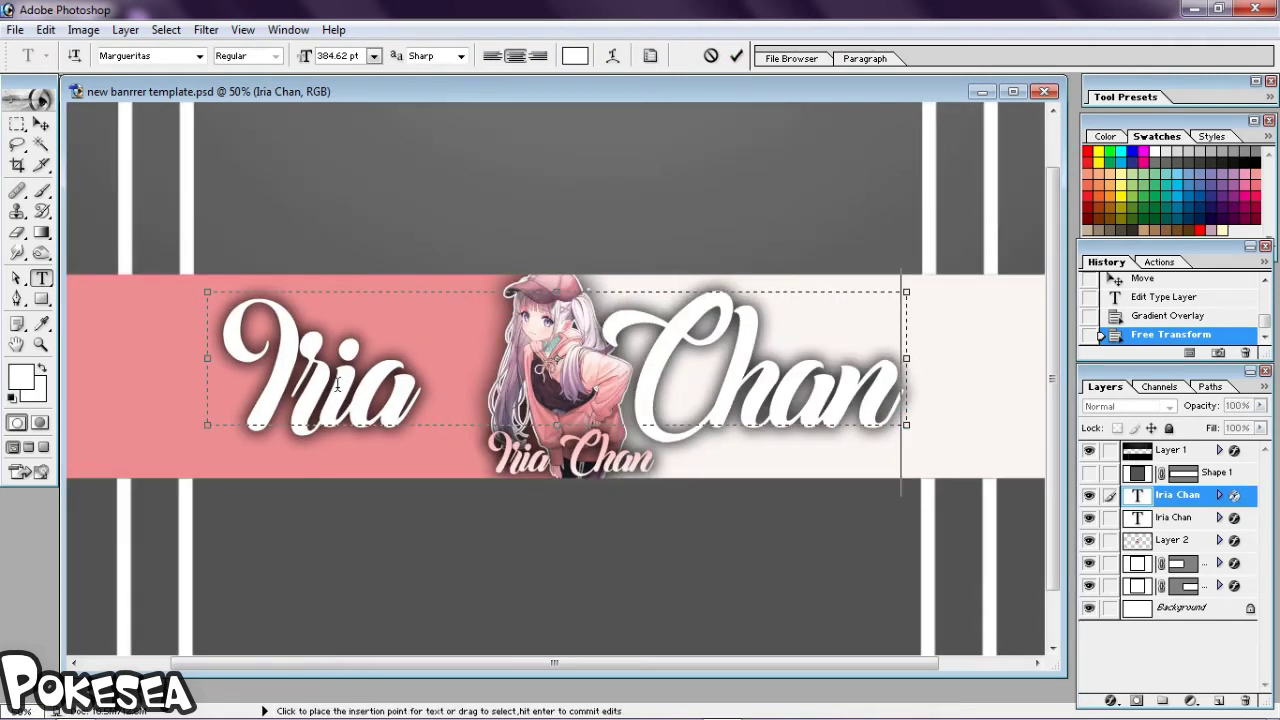
{"action": "left_click_drag", "start_coordinate": [905, 357], "coordinate": [979, 357]}
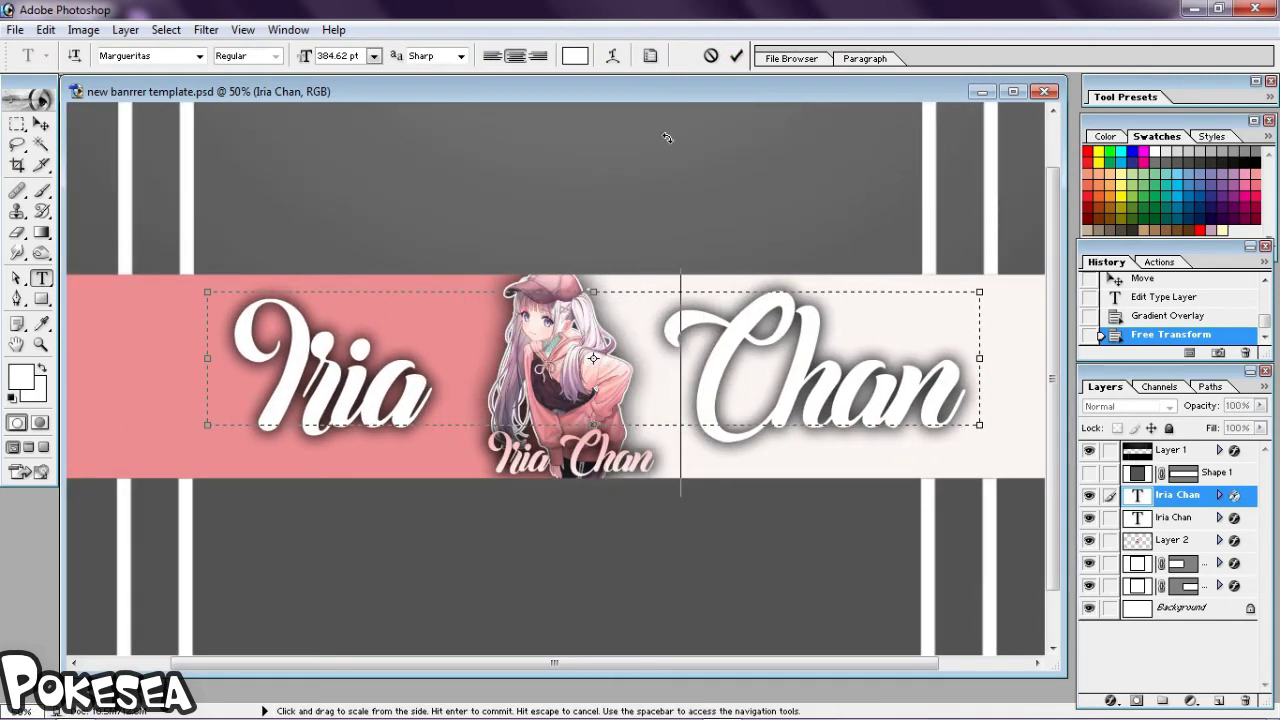
{"action": "key", "text": "BackSpace"}
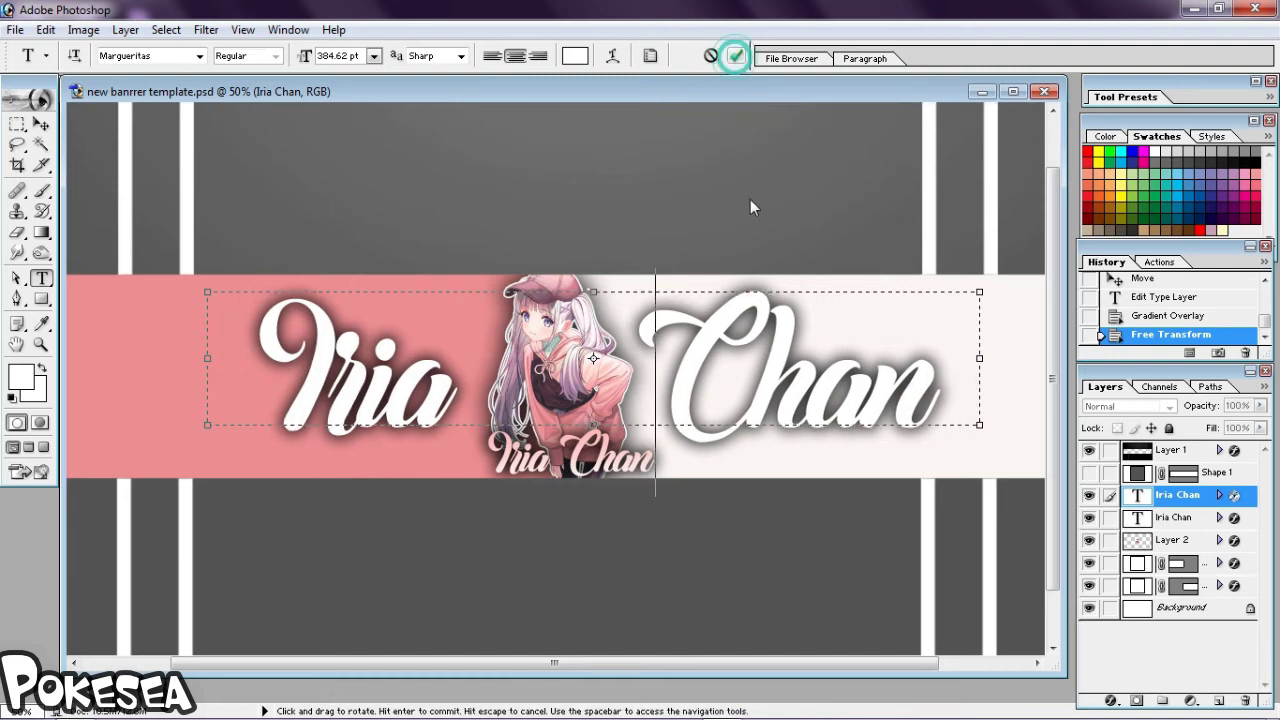
{"action": "left_click", "coordinate": [41, 123]}
Style the title grey with a white stroke, then open image 14 from Brushes&Squares.
{"action": "double_click", "coordinate": [1246, 502]}
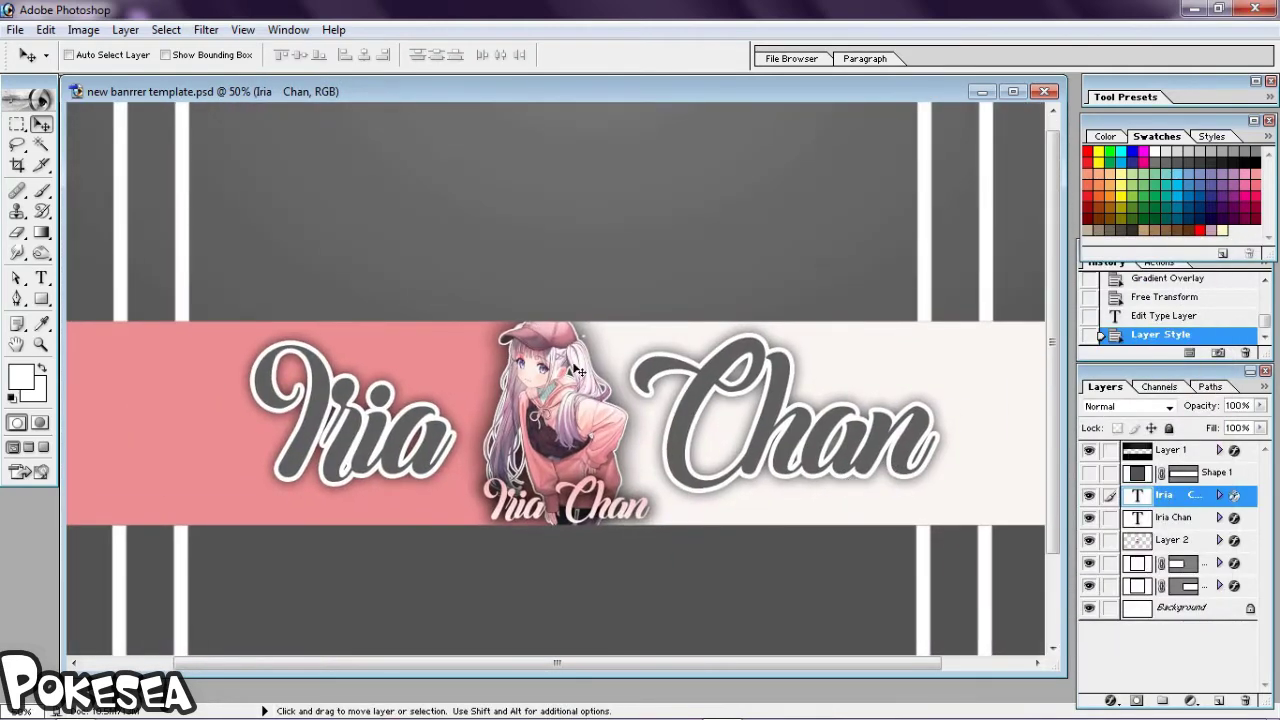
{"action": "key", "text": "ctrl+minus"}
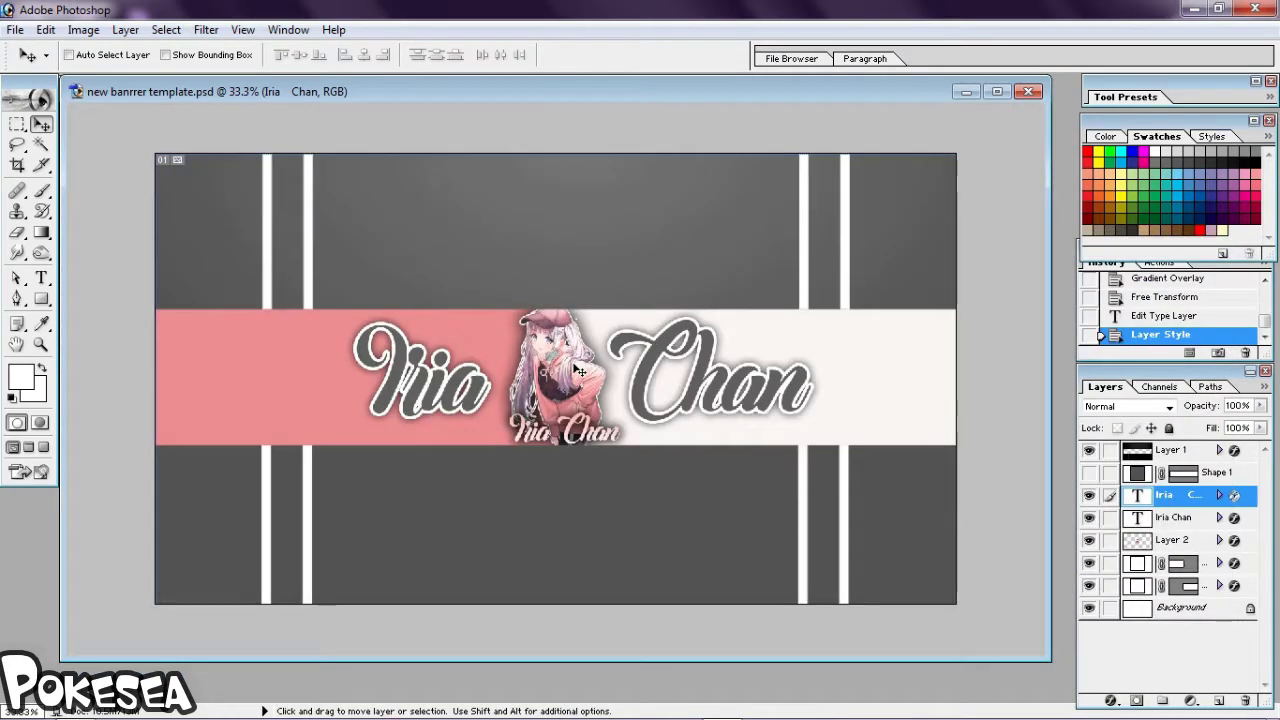
{"action": "key", "text": "ctrl+plus"}
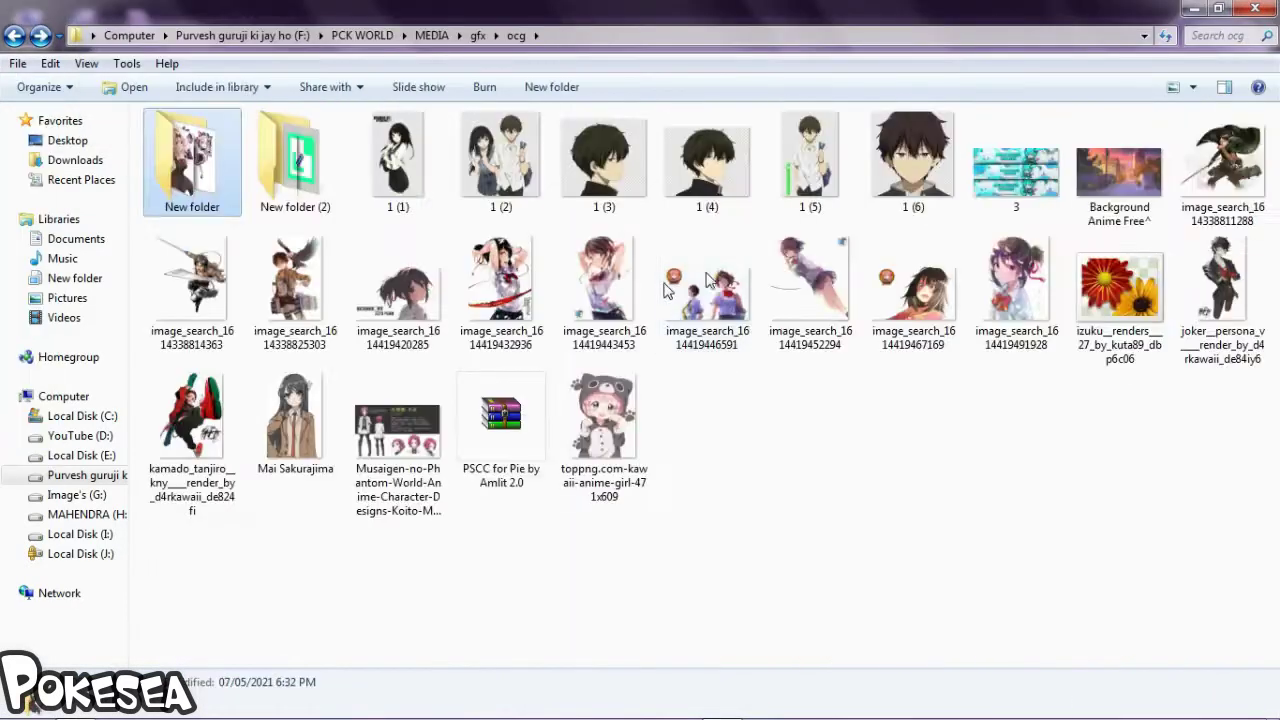
{"action": "double_click", "coordinate": [258, 181]}
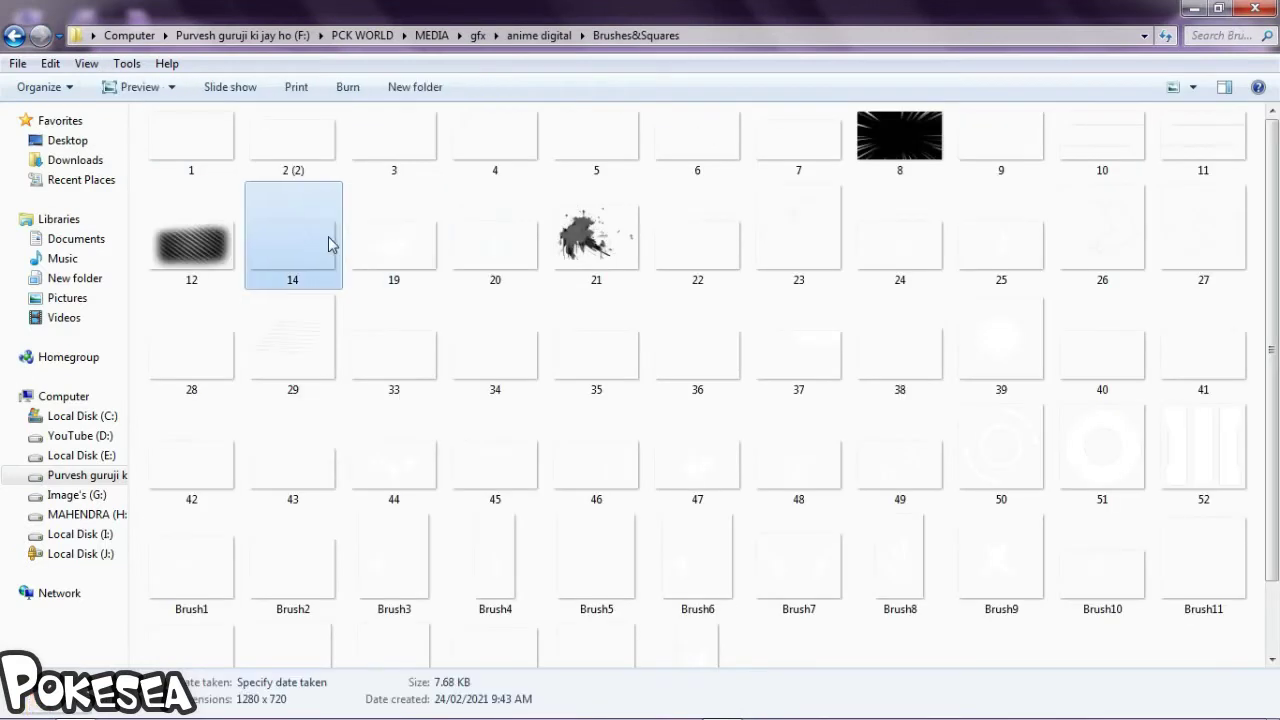
{"action": "double_click", "coordinate": [331, 243]}
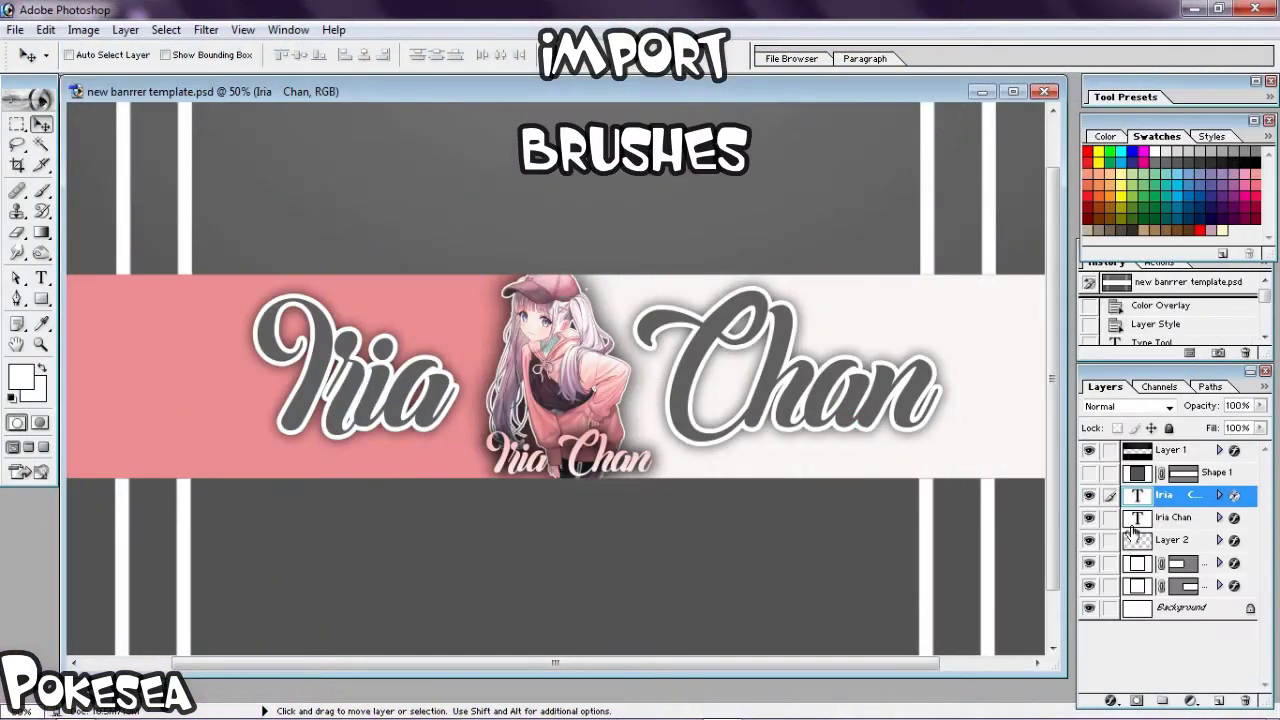
Paste the polka-dot pattern and scale it up proportionally to cover the banner.
{"action": "key", "text": "ctrl+v"}
{"action": "key", "text": "m"}
{"action": "key", "text": "ctrl+t"}
{"action": "key", "text": "ctrl+minus"}
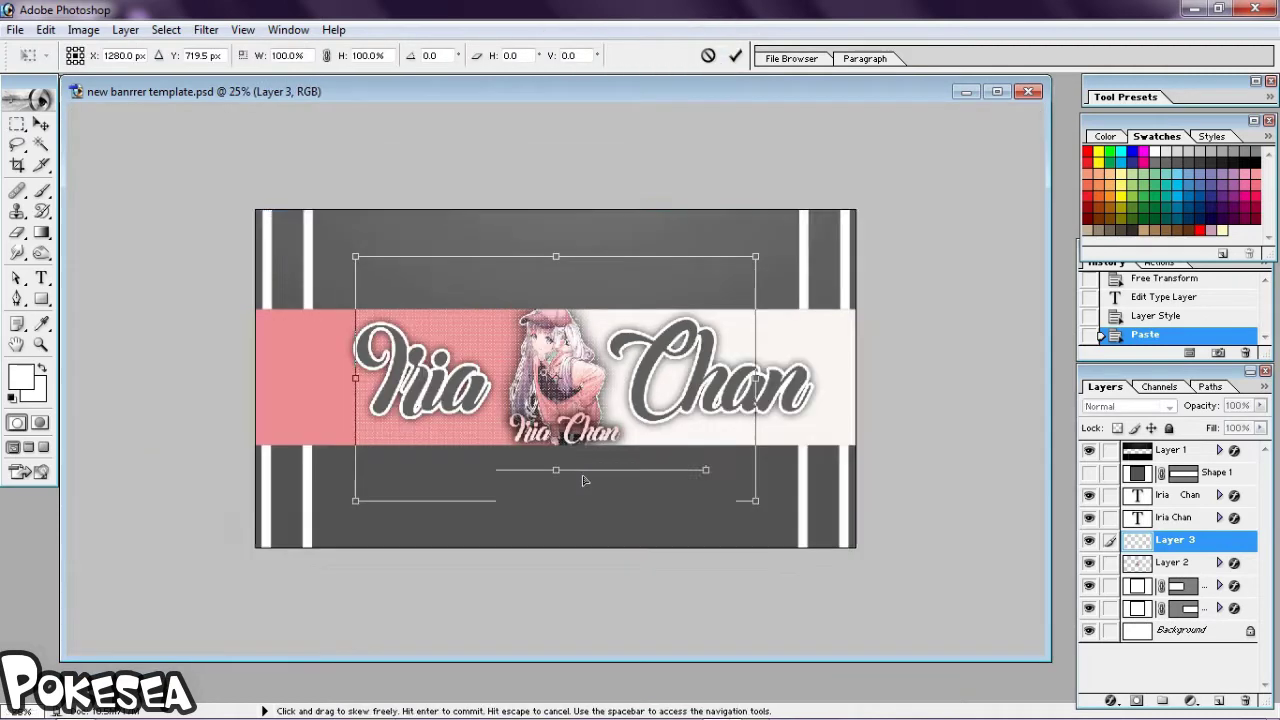
{"action": "left_click_drag", "start_coordinate": [936, 383], "coordinate": [958, 397]}
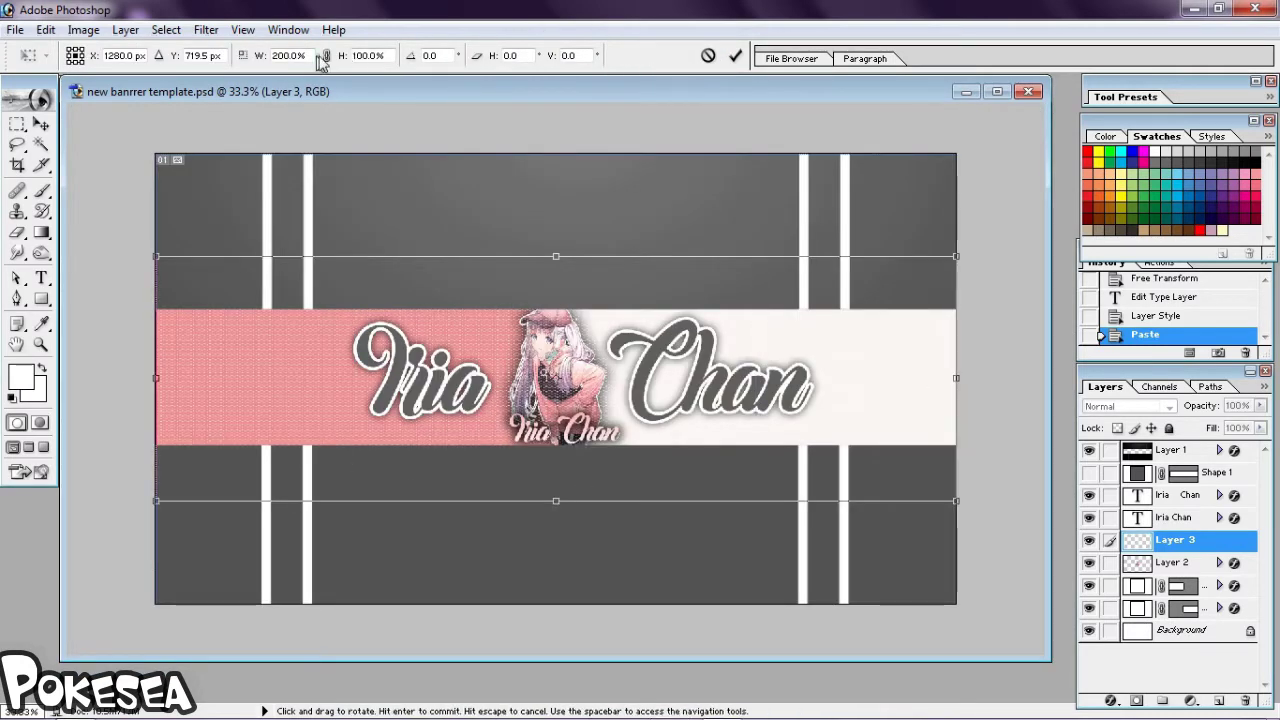
{"action": "left_click", "coordinate": [325, 55]}
{"action": "key", "text": "ctrl+minus"}
{"action": "key", "text": "ctrl+minus"}
{"action": "left_click_drag", "start_coordinate": [745, 511], "coordinate": [890, 599]}
{"action": "key", "text": "Return"}
{"action": "key", "text": "ctrl+plus"}
{"action": "key", "text": "ctrl+plus"}
{"action": "key", "text": "ctrl+plus"}
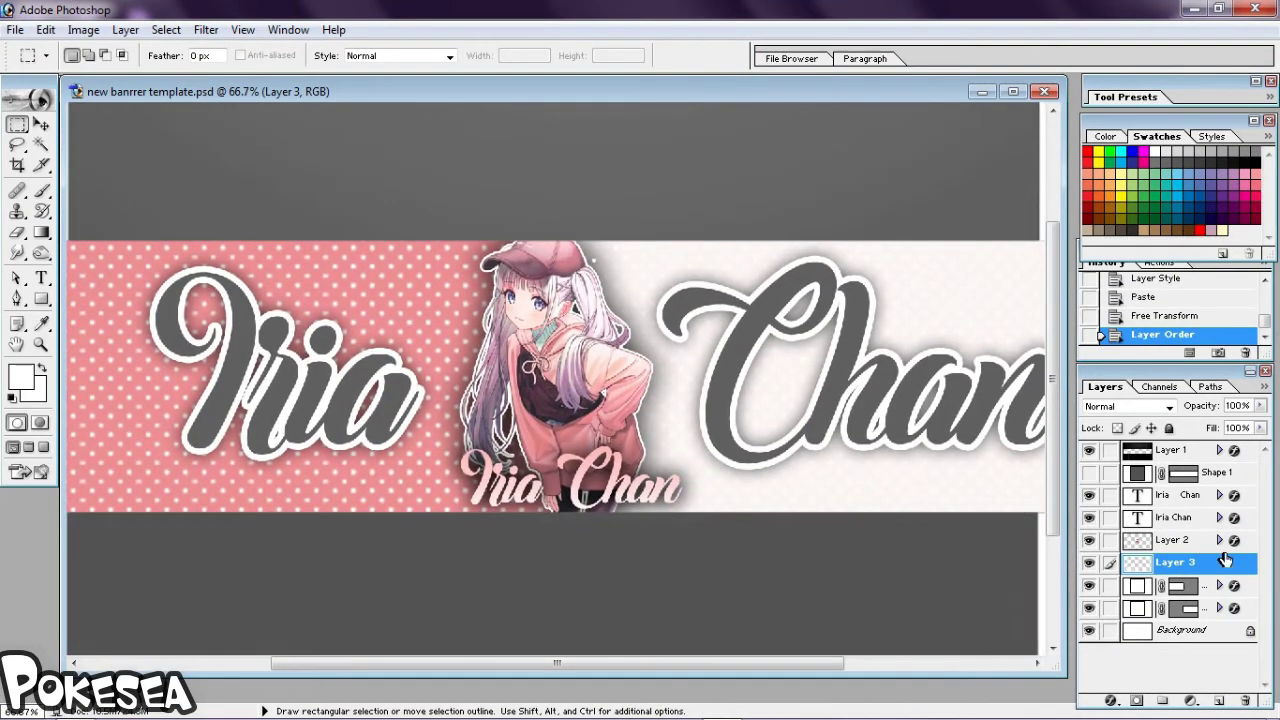
Give the pattern layer a drop shadow.
{"action": "double_click", "coordinate": [1240, 545]}
{"action": "left_click", "coordinate": [945, 327]}
{"action": "key", "text": "Return"}
{"action": "key", "text": "ctrl+minus"}
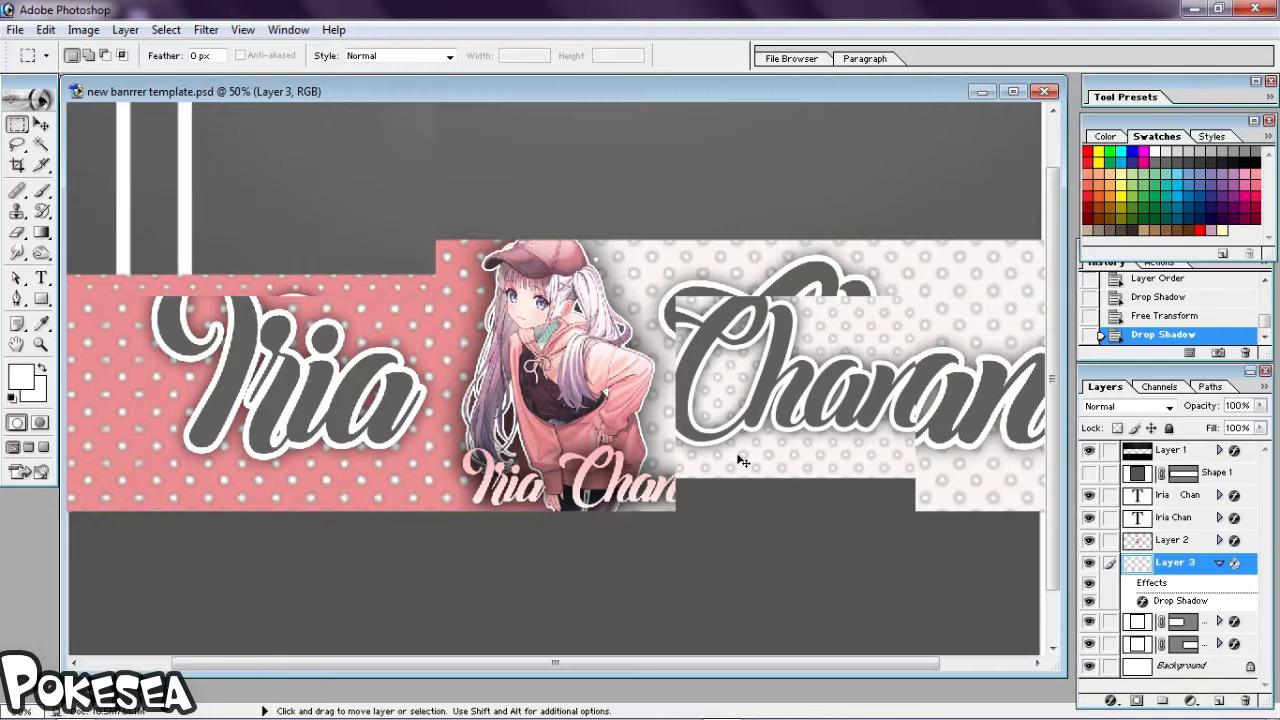
{"action": "key", "text": "ctrl+minus"}
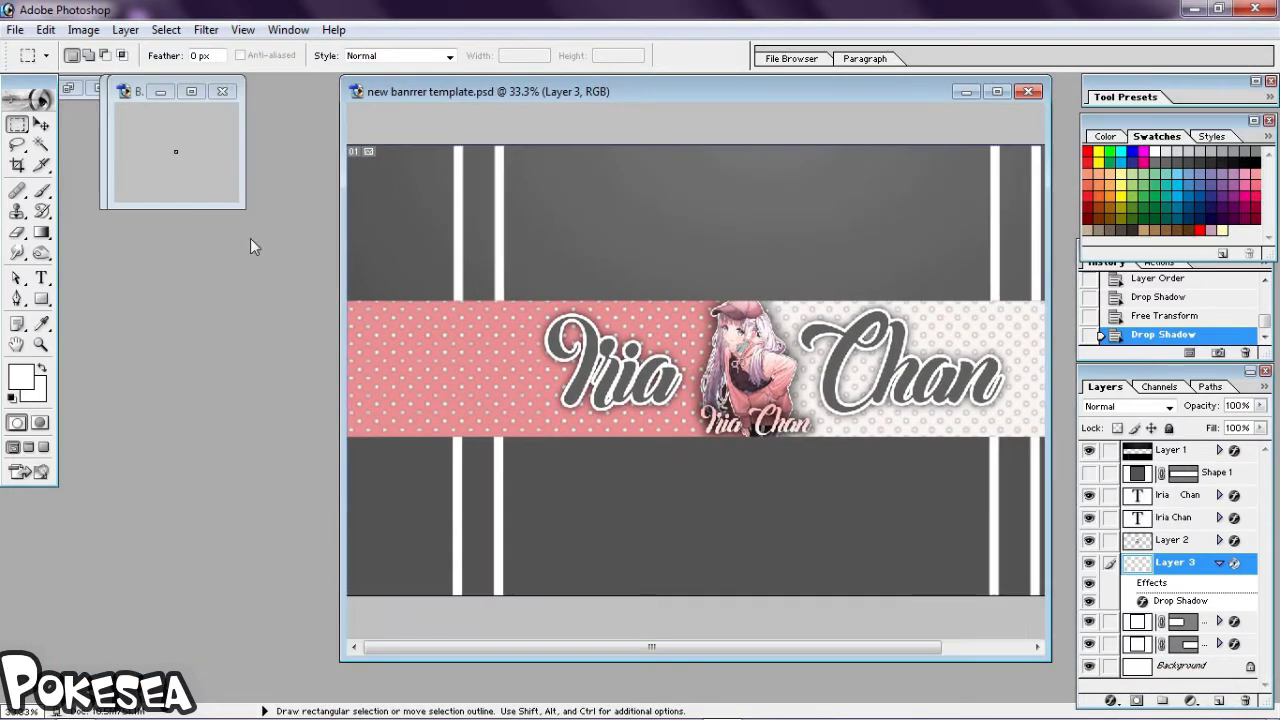
Drag the Brushe_2.png and 25.png splatters into the banner.
{"action": "key", "text": "v"}
{"action": "key", "text": "ctrl+a"}
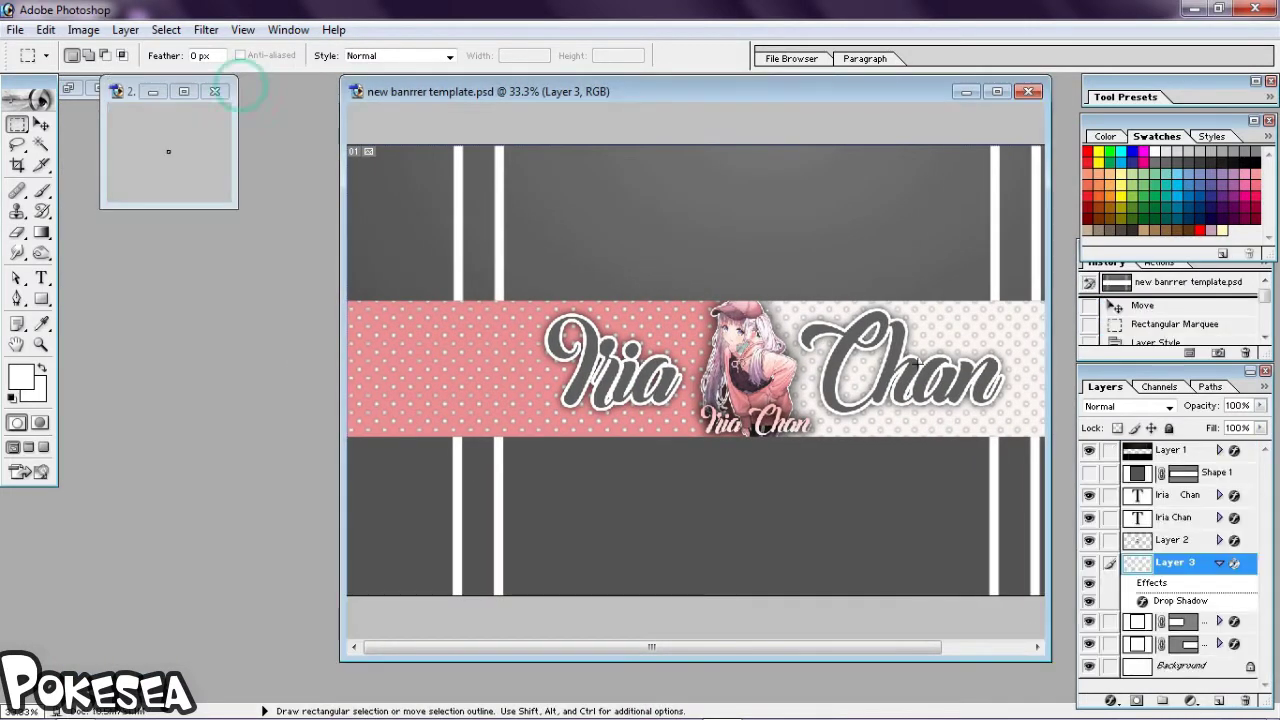
{"action": "left_click_drag", "start_coordinate": [175, 170], "coordinate": [471, 257]}
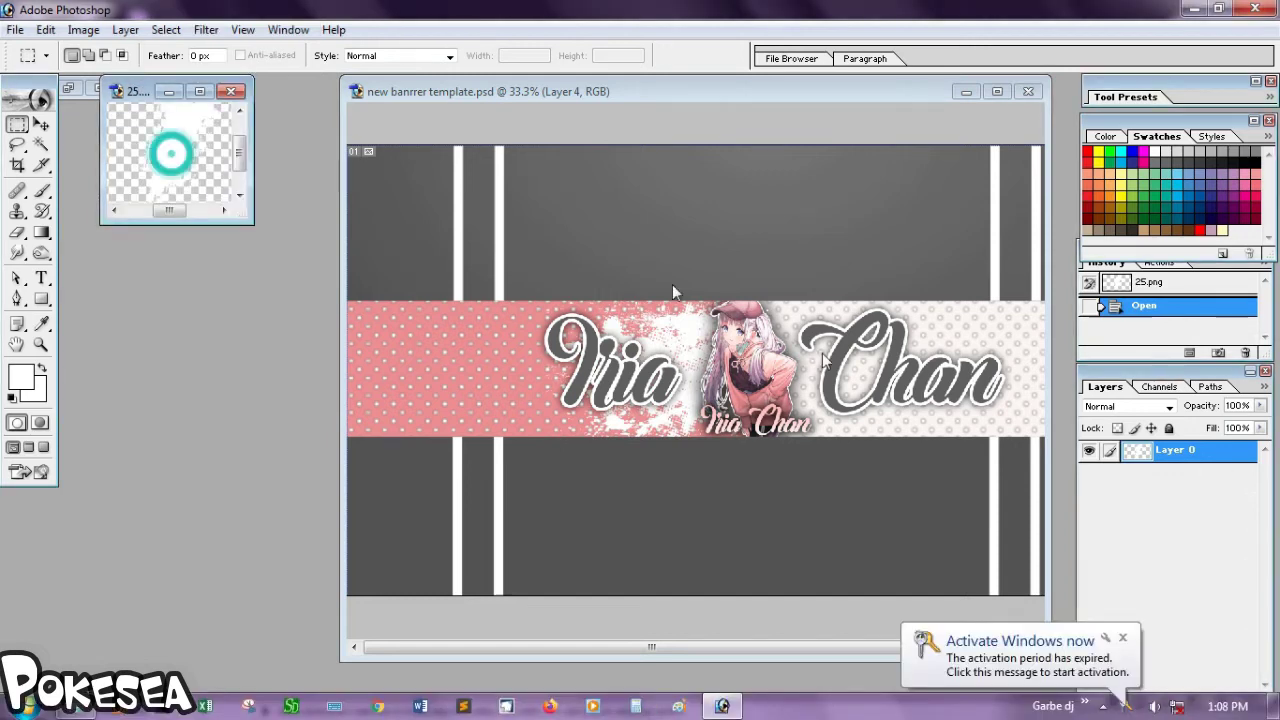
{"action": "key", "text": "ctrl+a"}
{"action": "key", "text": "ctrl+a"}
{"action": "left_click_drag", "start_coordinate": [637, 347], "coordinate": [640, 350]}
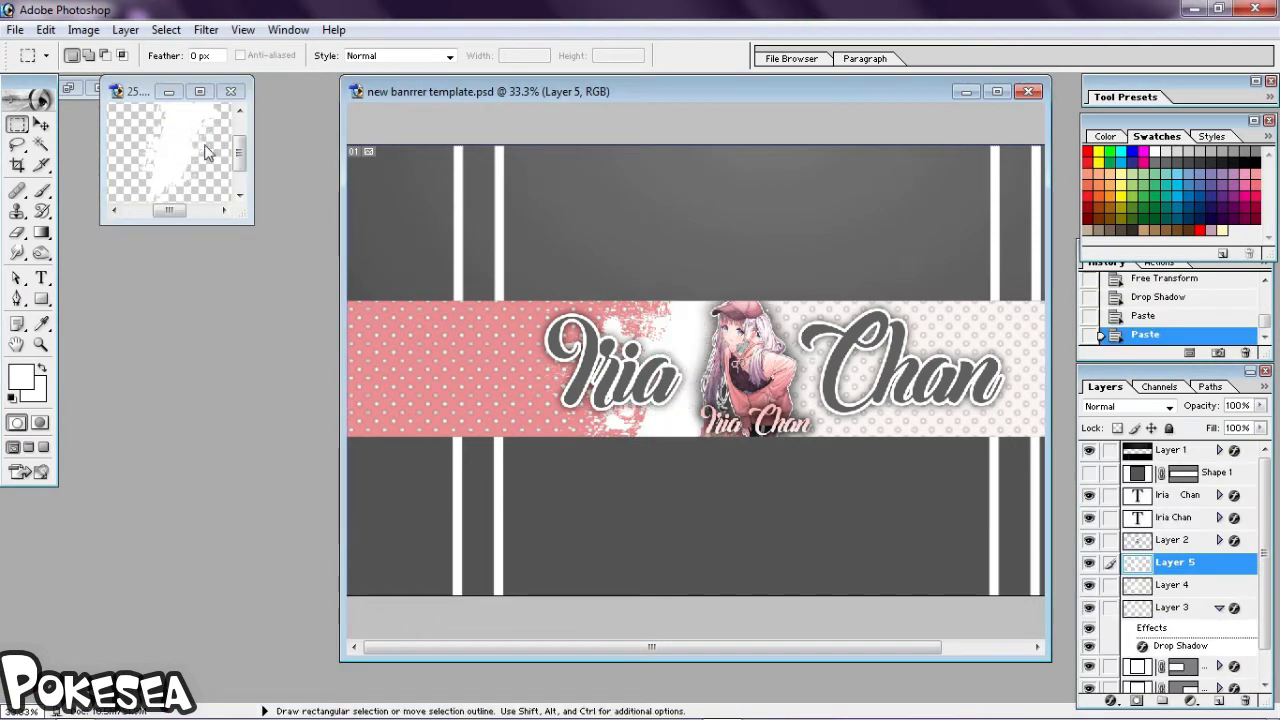
{"action": "key", "text": "ctrl+plus"}
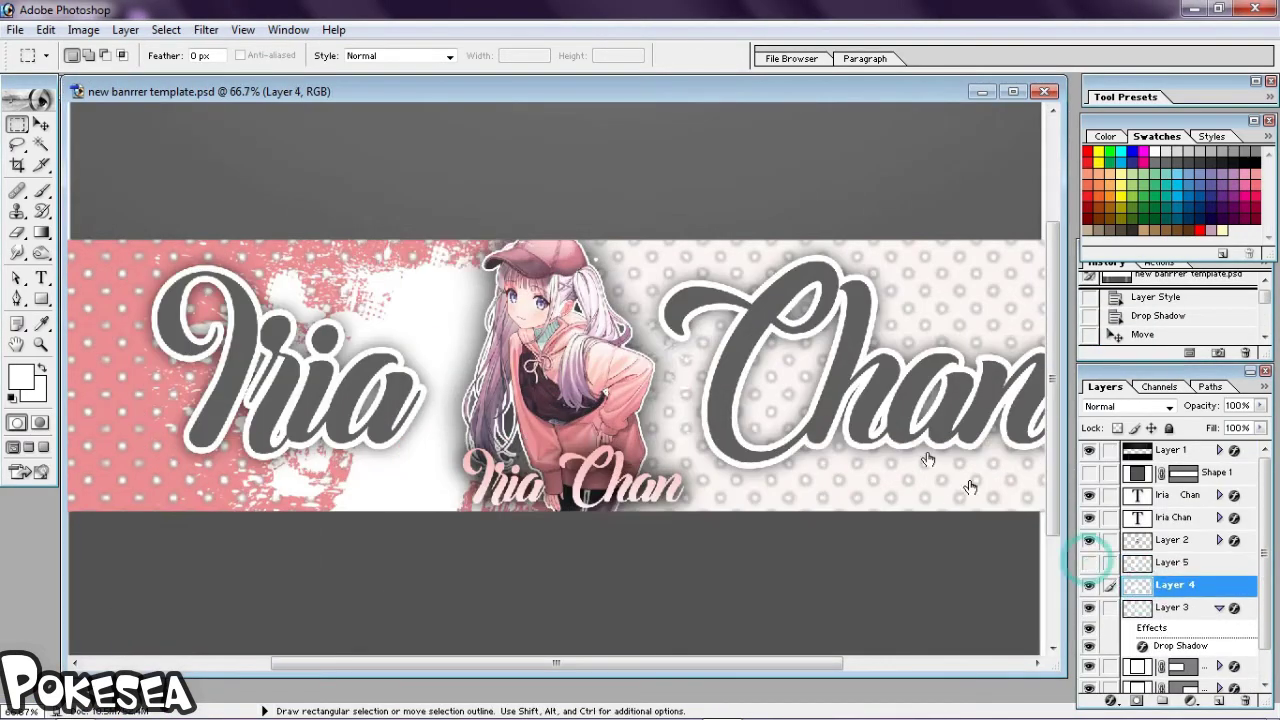
Add a drop shadow to the white splatter and move it behind the character.
{"action": "left_click", "coordinate": [1111, 700]}
{"action": "left_click", "coordinate": [1150, 480]}
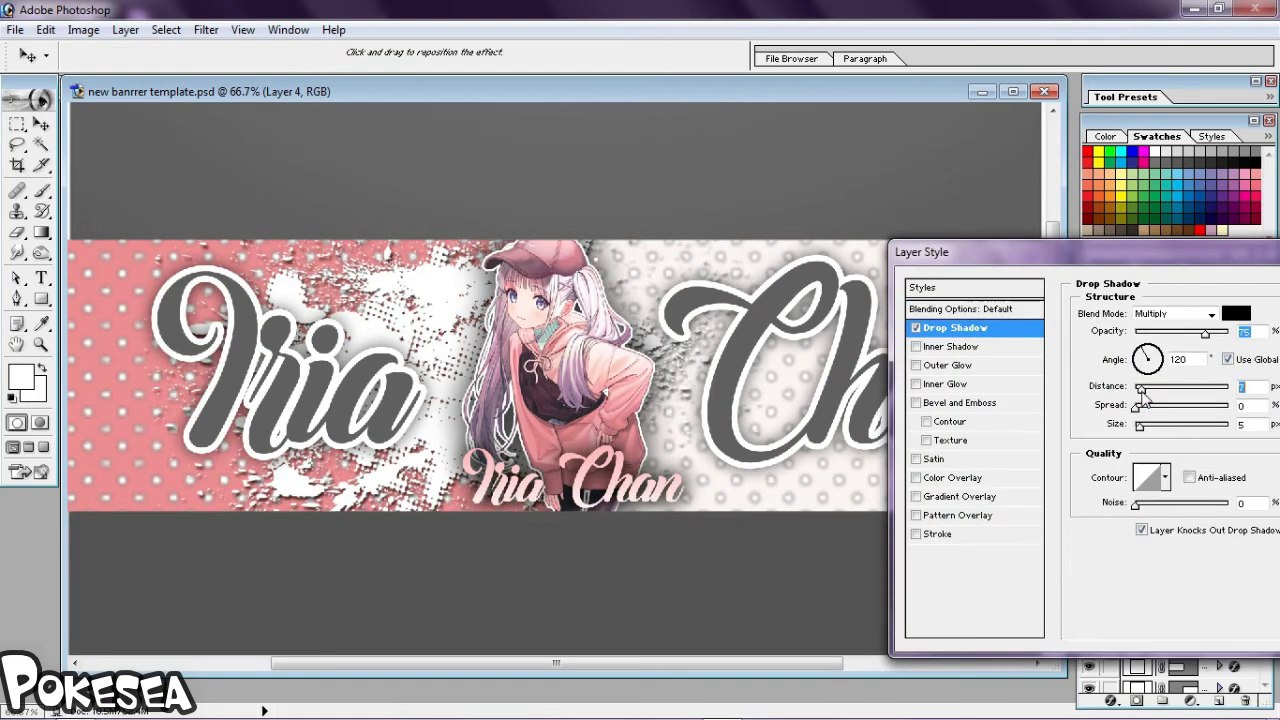
{"action": "key", "text": "Return"}
{"action": "key", "text": "v"}
{"action": "left_click_drag", "start_coordinate": [546, 250], "coordinate": [301, 287]}
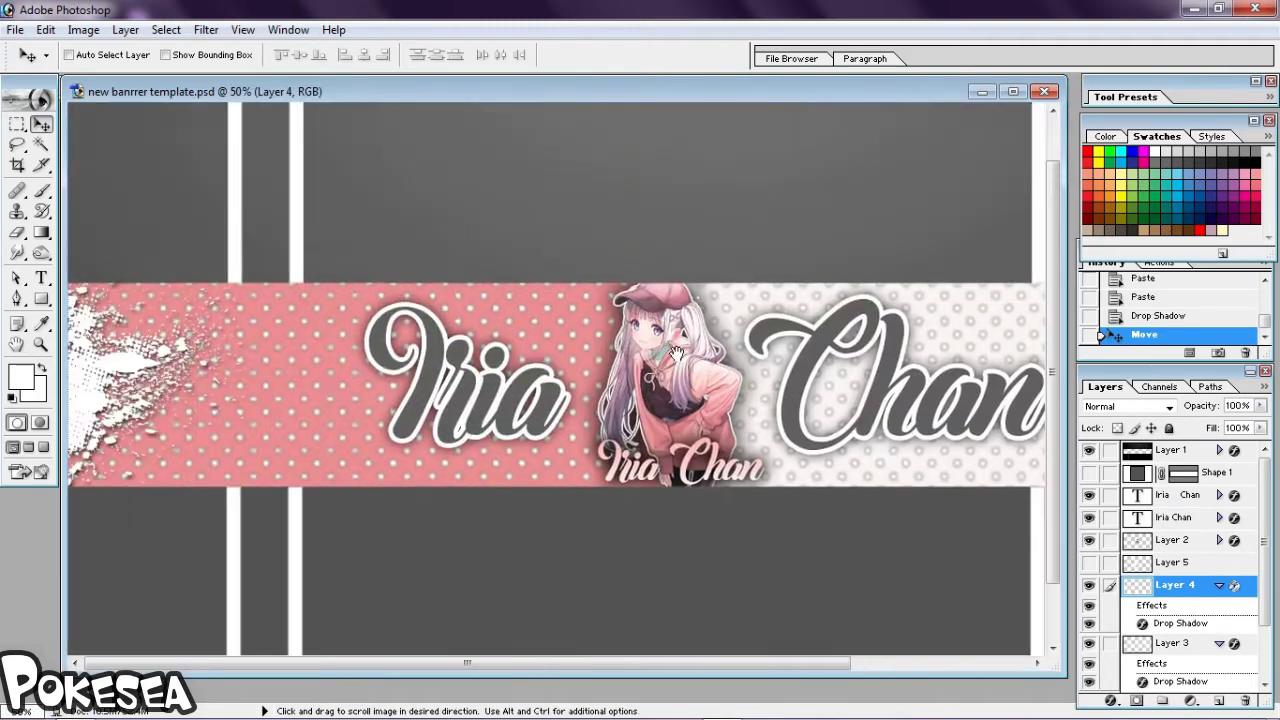
{"action": "left_click_drag", "start_coordinate": [431, 337], "coordinate": [676, 320]}
Free-transform the splash to about 119% size.
{"action": "key", "text": "m"}
{"action": "right_click", "coordinate": [694, 318]}
{"action": "left_click", "coordinate": [743, 451]}
{"action": "left_click_drag", "start_coordinate": [829, 580], "coordinate": [876, 590]}
{"action": "key", "text": "Return"}
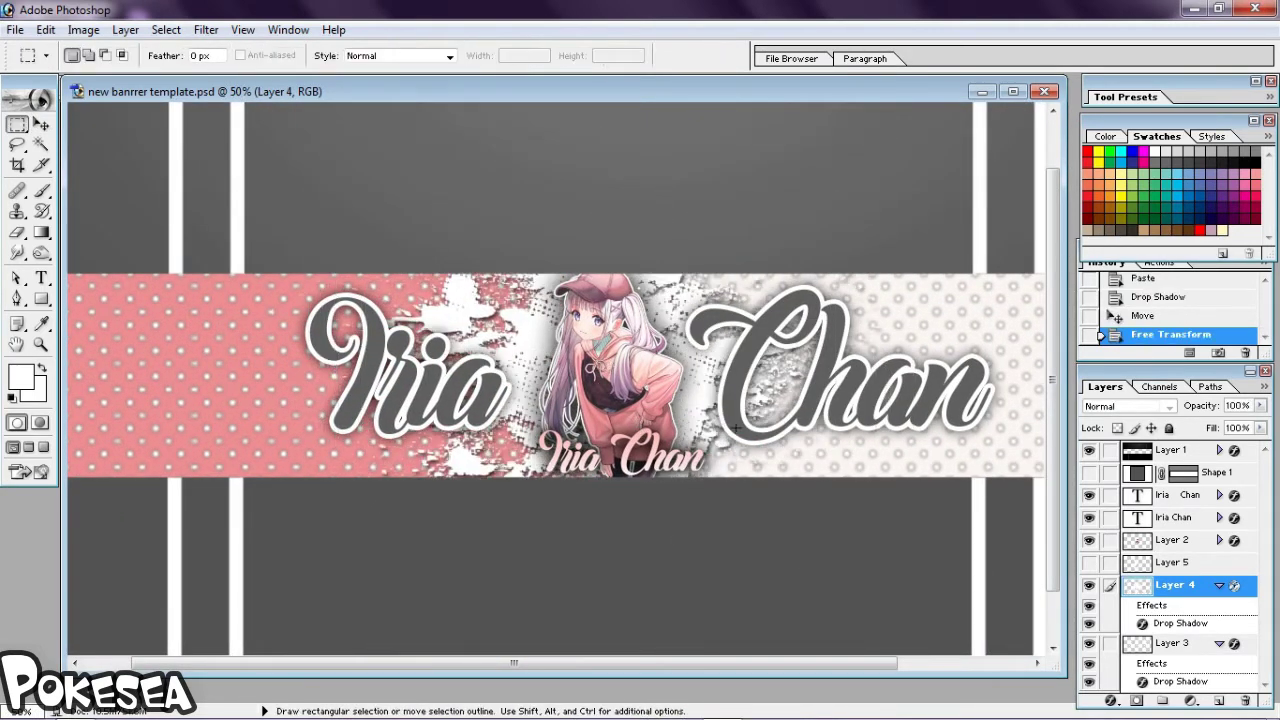
{"action": "key", "text": "ctrl+alt+0"}
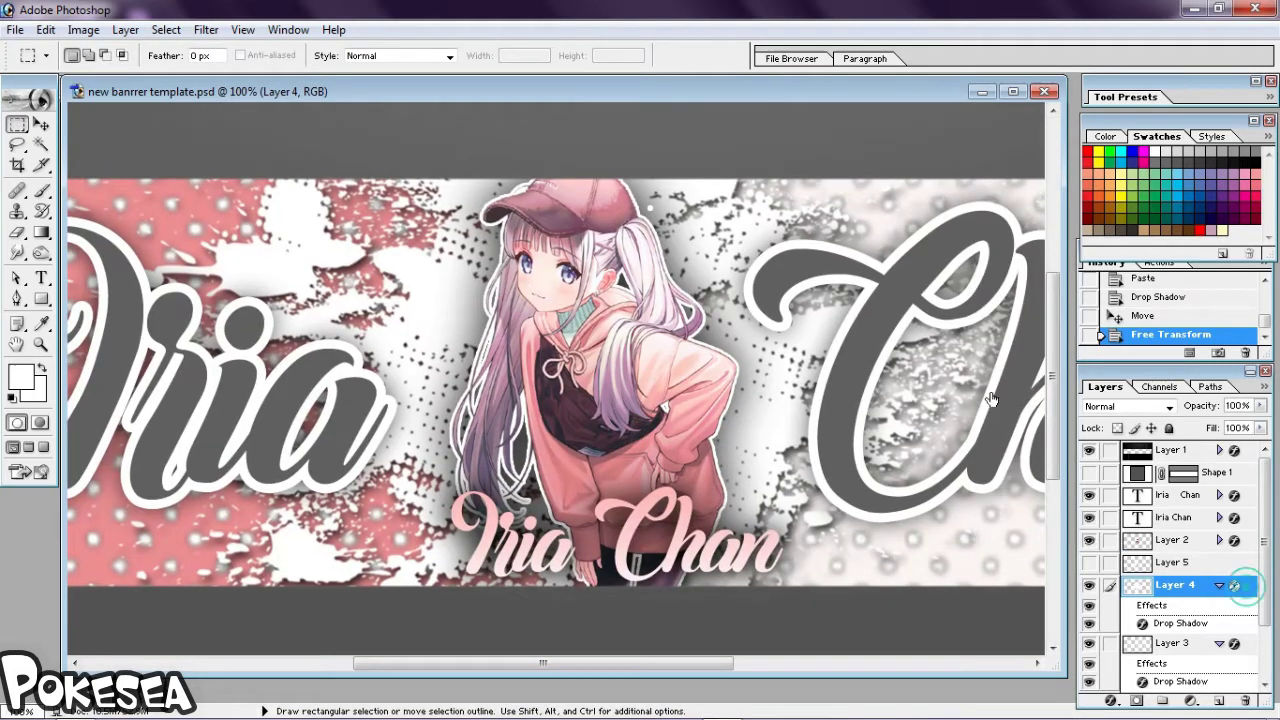
Give the Layer 4 splatter a peach Color Overlay.
{"action": "double_click", "coordinate": [1236, 585]}
{"action": "left_click", "coordinate": [965, 484]}
{"action": "left_click", "coordinate": [1236, 314]}
{"action": "left_click", "coordinate": [757, 401]}
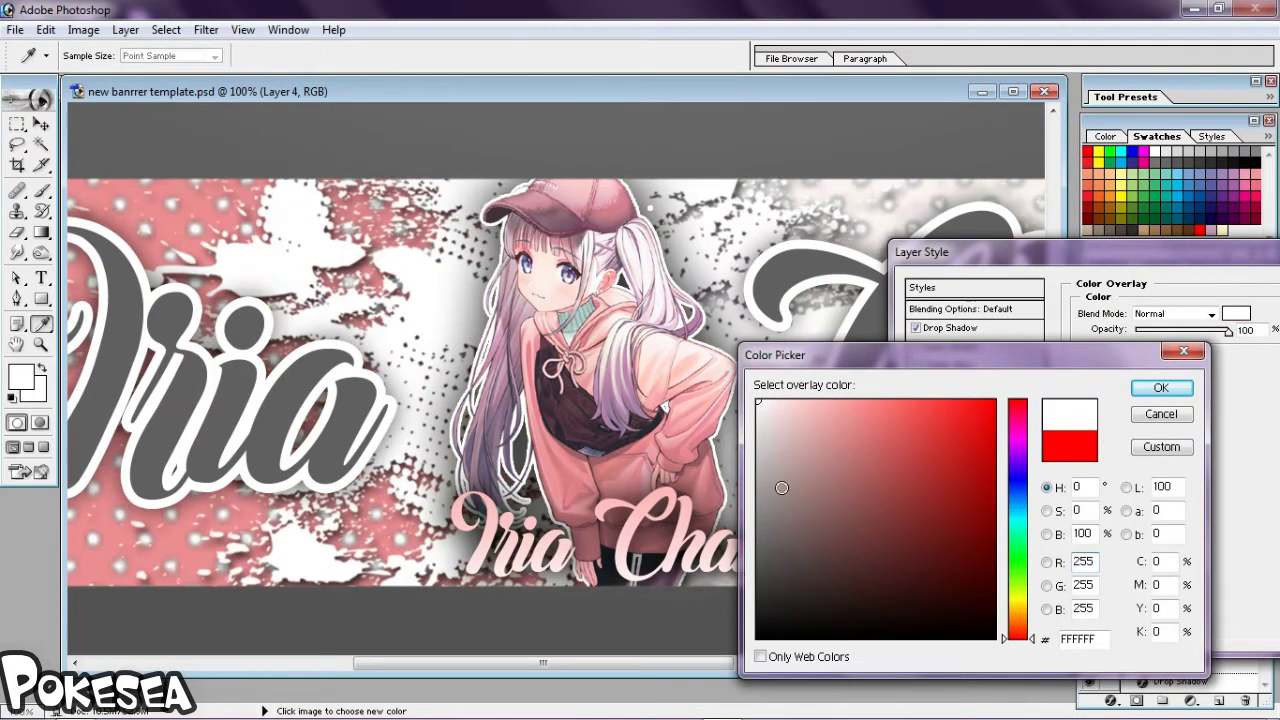
{"action": "left_click_drag", "start_coordinate": [781, 487], "coordinate": [879, 400]}
{"action": "left_click", "coordinate": [789, 397]}
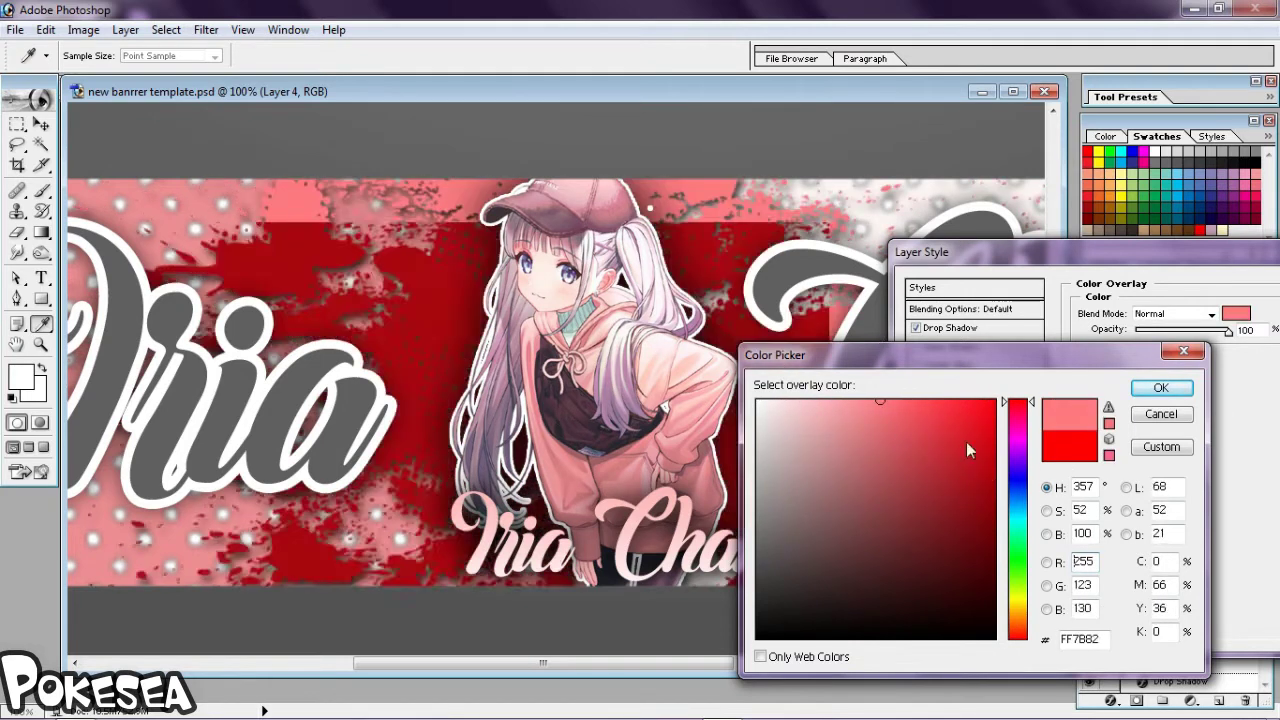
{"action": "left_click_drag", "start_coordinate": [1017, 401], "coordinate": [1017, 628]}
{"action": "left_click", "coordinate": [1160, 387]}
{"action": "key", "text": "ctrl+equal"}
{"action": "key", "text": "ctrl+minus"}
{"action": "key", "text": "ctrl+minus"}
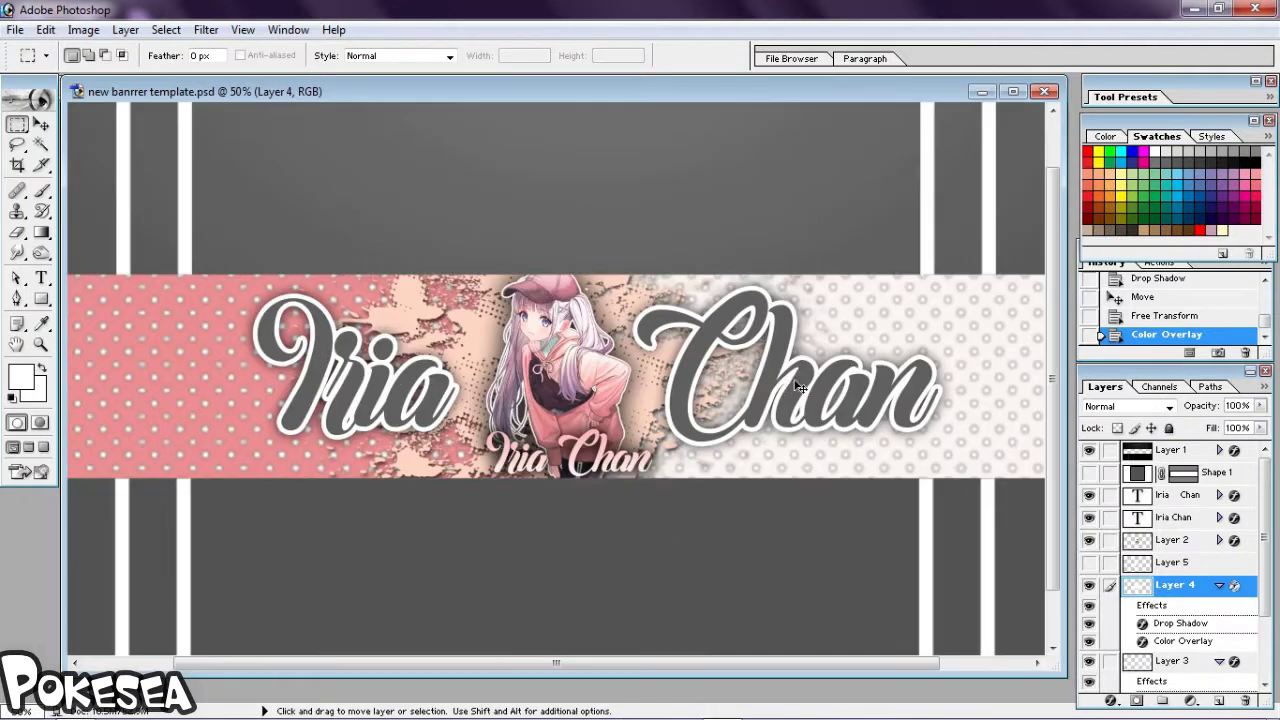
Show Layer 5 and move the second splatter to the banner's far left edge.
{"action": "left_click", "coordinate": [1145, 570]}
{"action": "left_click", "coordinate": [1088, 562]}
{"action": "key", "text": "ctrl+t"}
{"action": "key", "text": "ctrl+minus"}
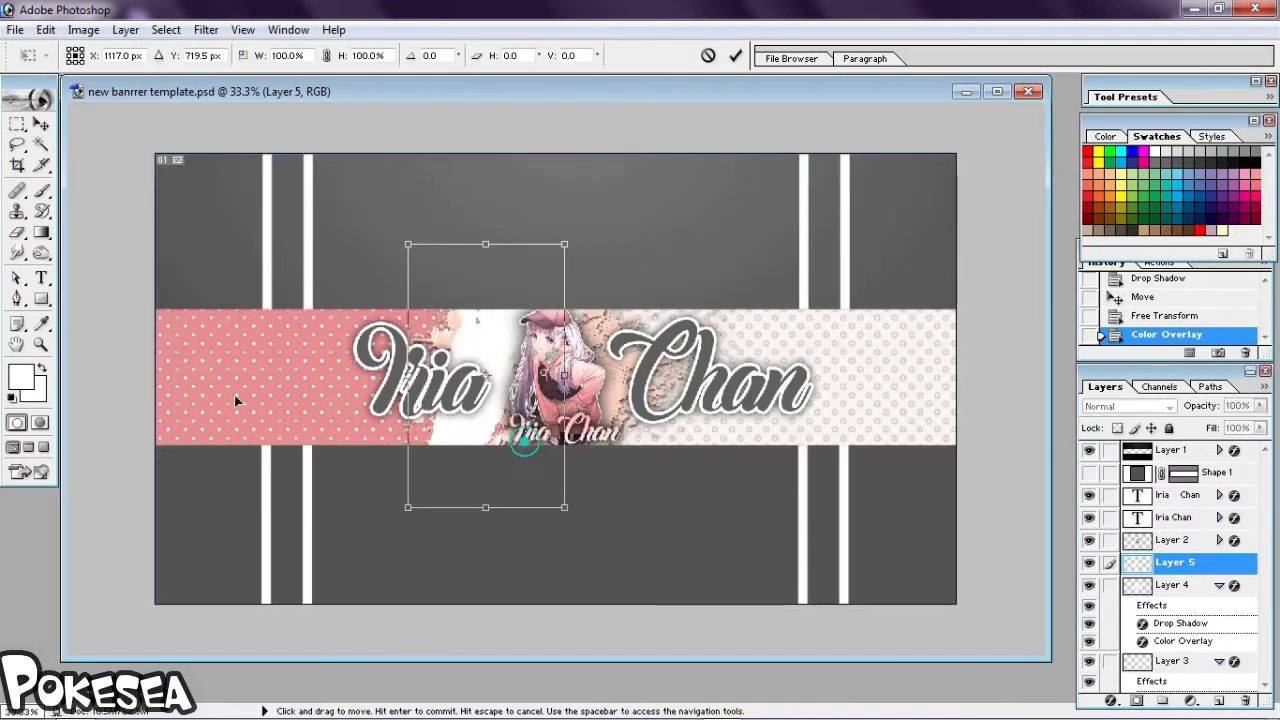
{"action": "left_click_drag", "start_coordinate": [490, 395], "coordinate": [191, 394]}
{"action": "key", "text": "Return"}
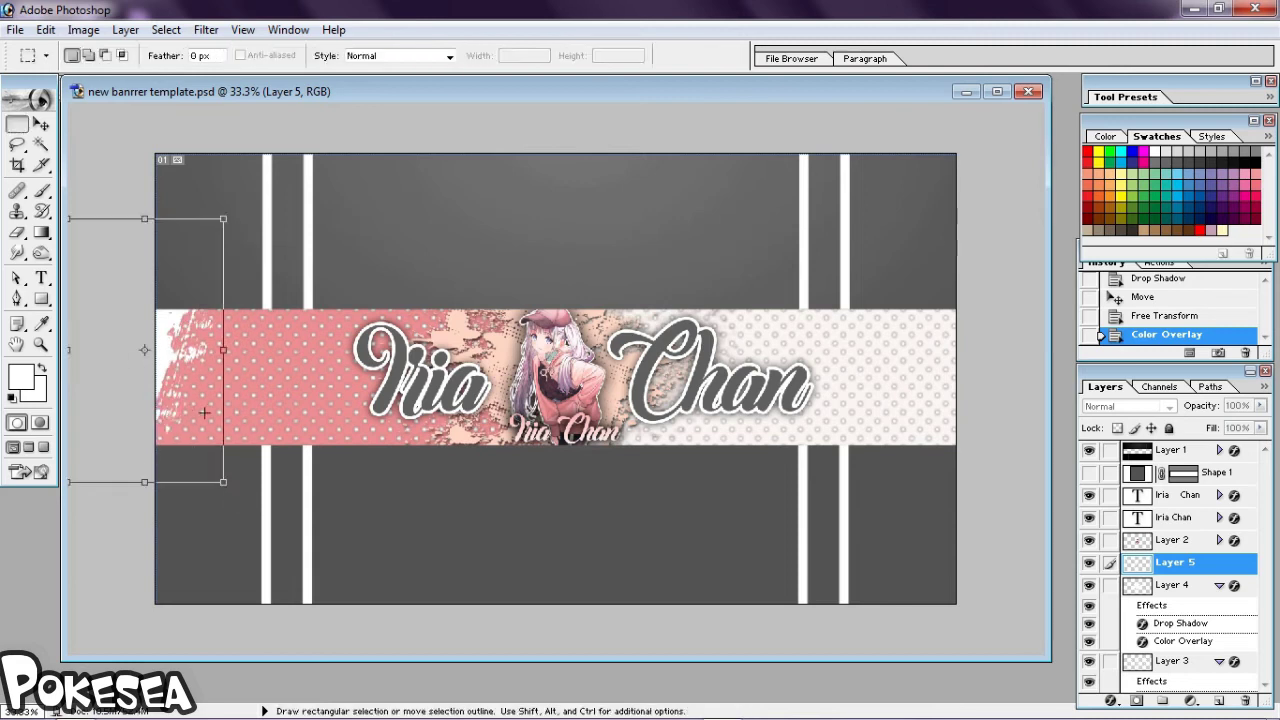
{"action": "key", "text": "v"}
{"action": "key", "text": "Left"}
{"action": "key", "text": "Left"}
{"action": "key", "text": "Left"}
{"action": "key", "text": "ctrl+equal"}
{"action": "key", "text": "ctrl+minus"}
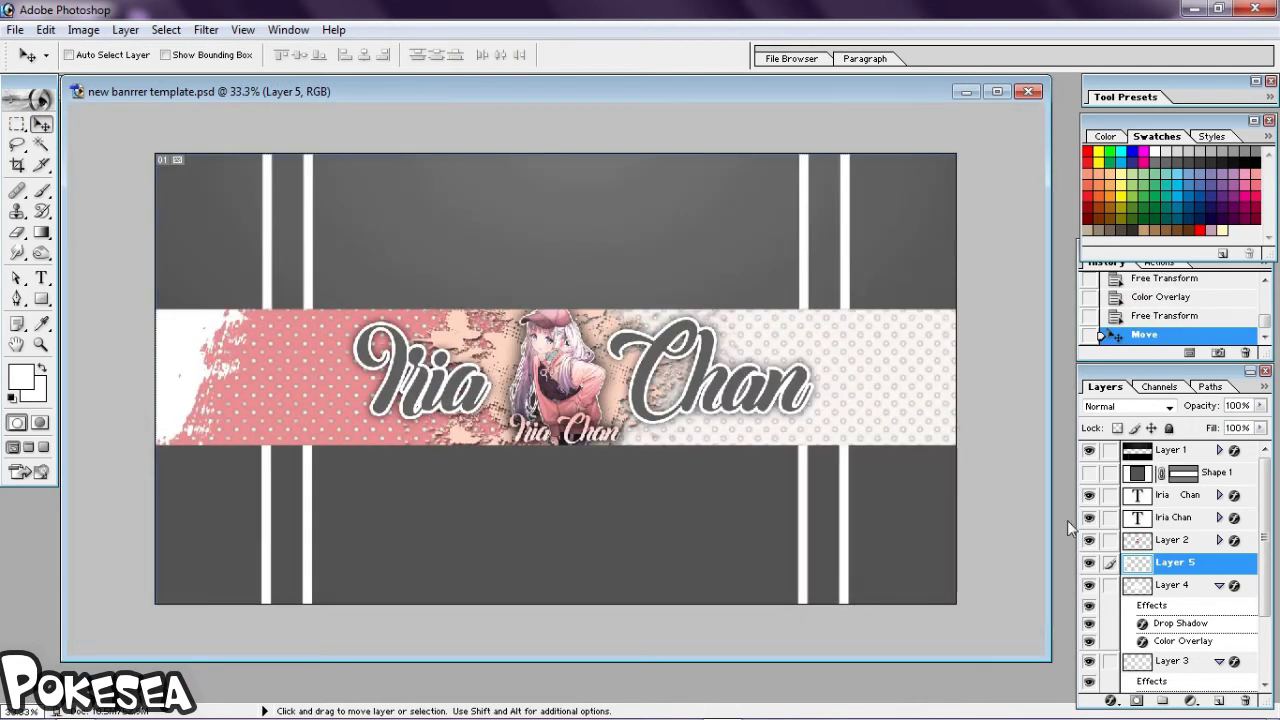
Add a peach Color Overlay and a drop shadow to Layer 5.
{"action": "double_click", "coordinate": [1175, 562]}
{"action": "left_click", "coordinate": [945, 477]}
{"action": "left_click", "coordinate": [1240, 309]}
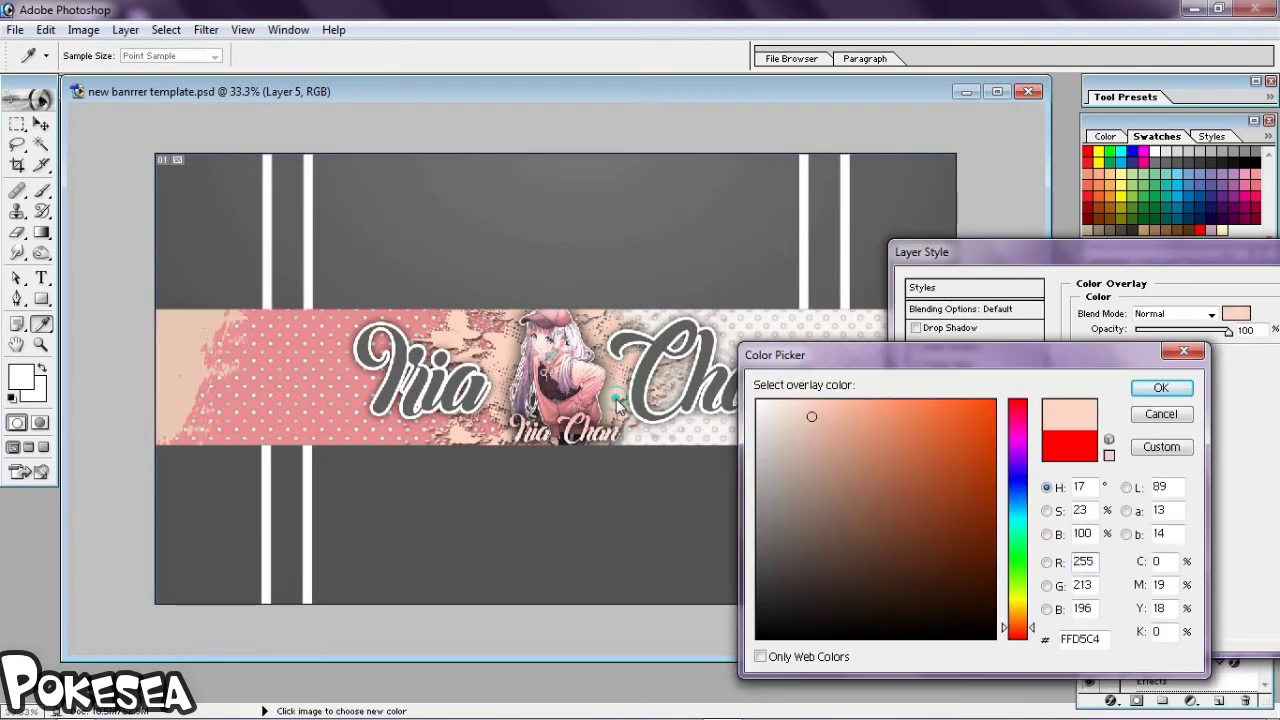
{"action": "left_click", "coordinate": [1166, 383]}
{"action": "left_click", "coordinate": [955, 328]}
{"action": "key", "text": "Return"}
{"action": "key", "text": "ctrl+equal"}
{"action": "key", "text": "ctrl+equal"}
{"action": "key", "text": "ctrl+equal"}
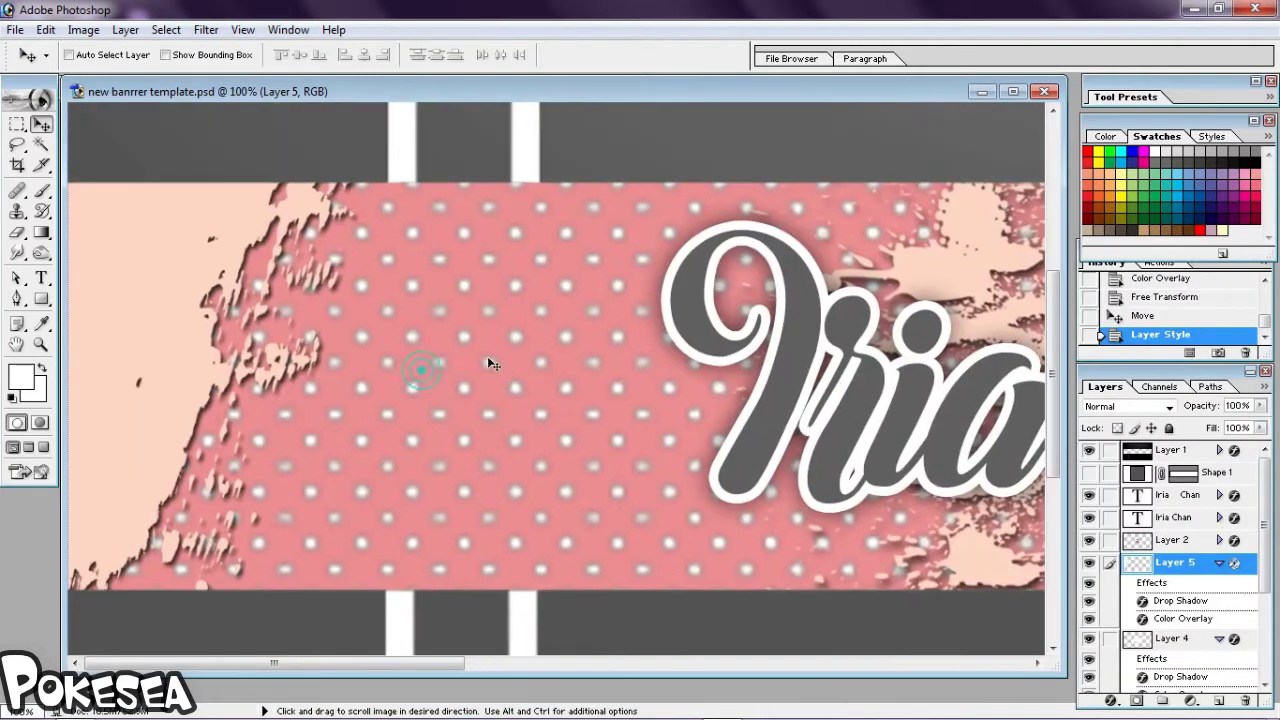
Raise the left splatter slightly and rotate it about -5.8°.
{"action": "left_click_drag", "start_coordinate": [296, 443], "coordinate": [296, 383]}
{"action": "key", "text": "ctrl+t"}
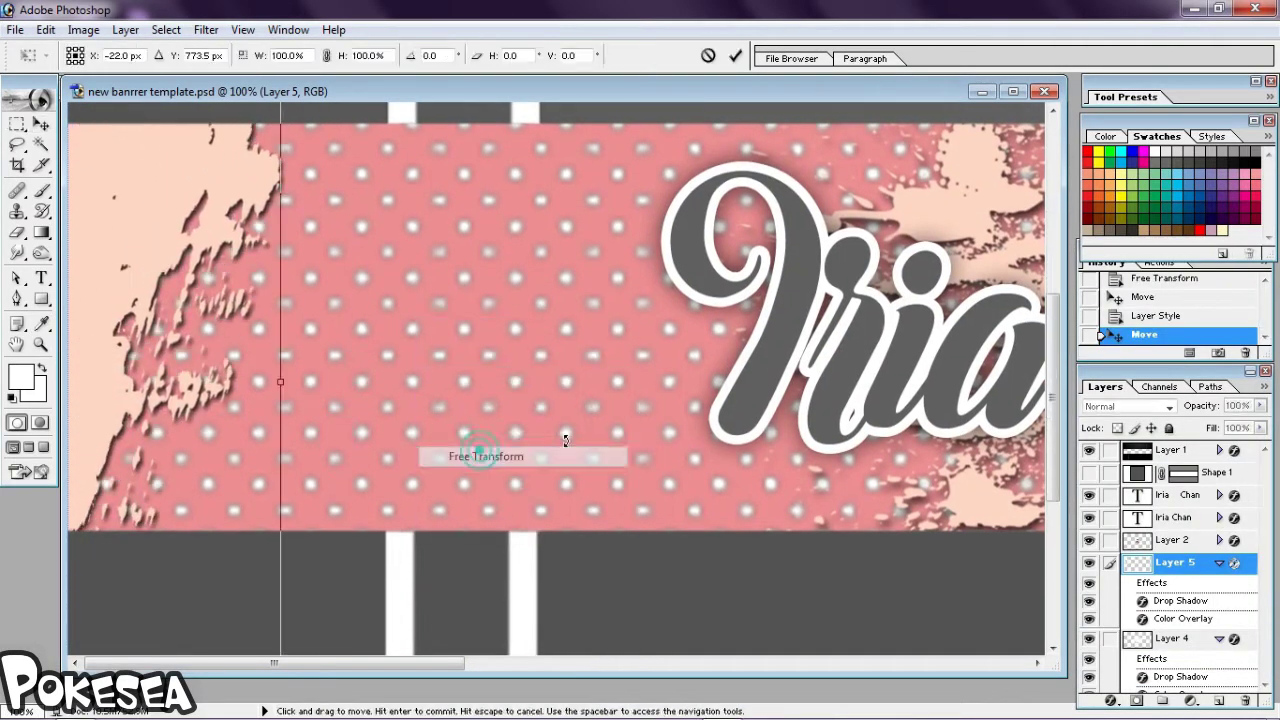
{"action": "left_click_drag", "start_coordinate": [563, 434], "coordinate": [616, 242]}
{"action": "left_click", "coordinate": [735, 55]}
Duplicate the left splatter and move the copy to the banner's right end.
{"action": "key", "text": "m"}
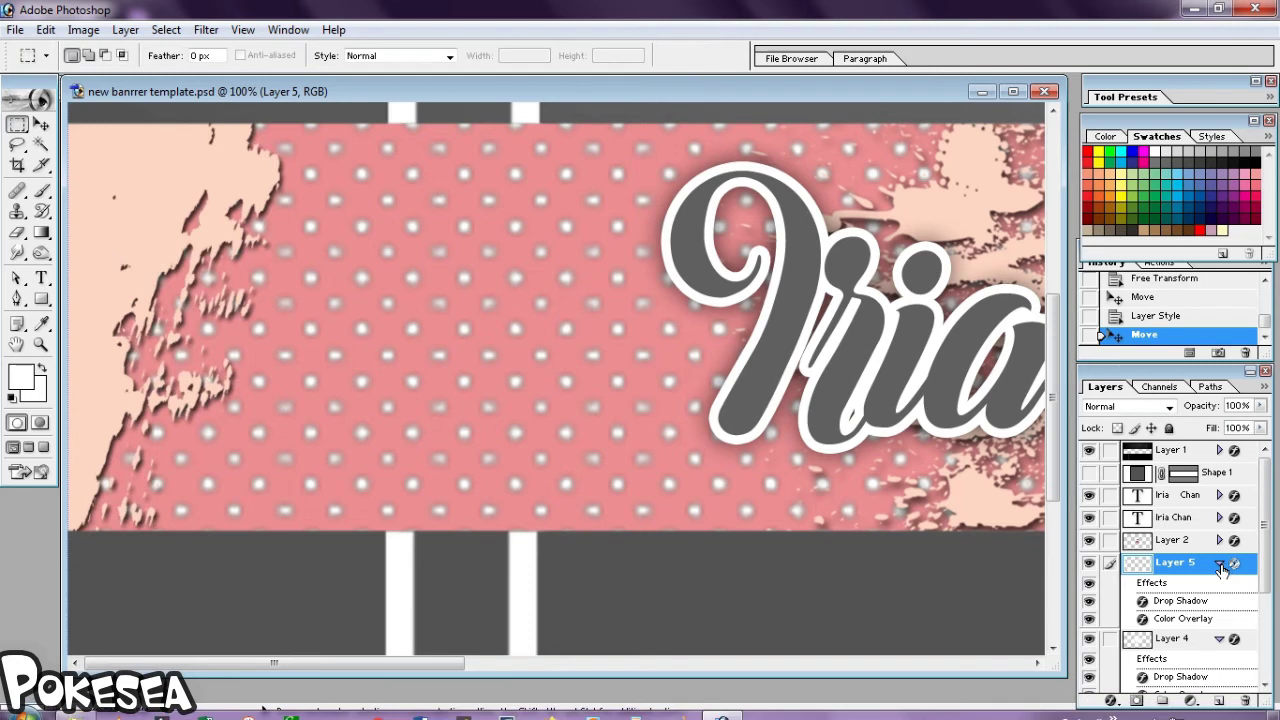
{"action": "key", "text": "Return"}
{"action": "key", "text": "ctrl+minus"}
{"action": "key", "text": "ctrl+minus"}
{"action": "key", "text": "ctrl+minus"}
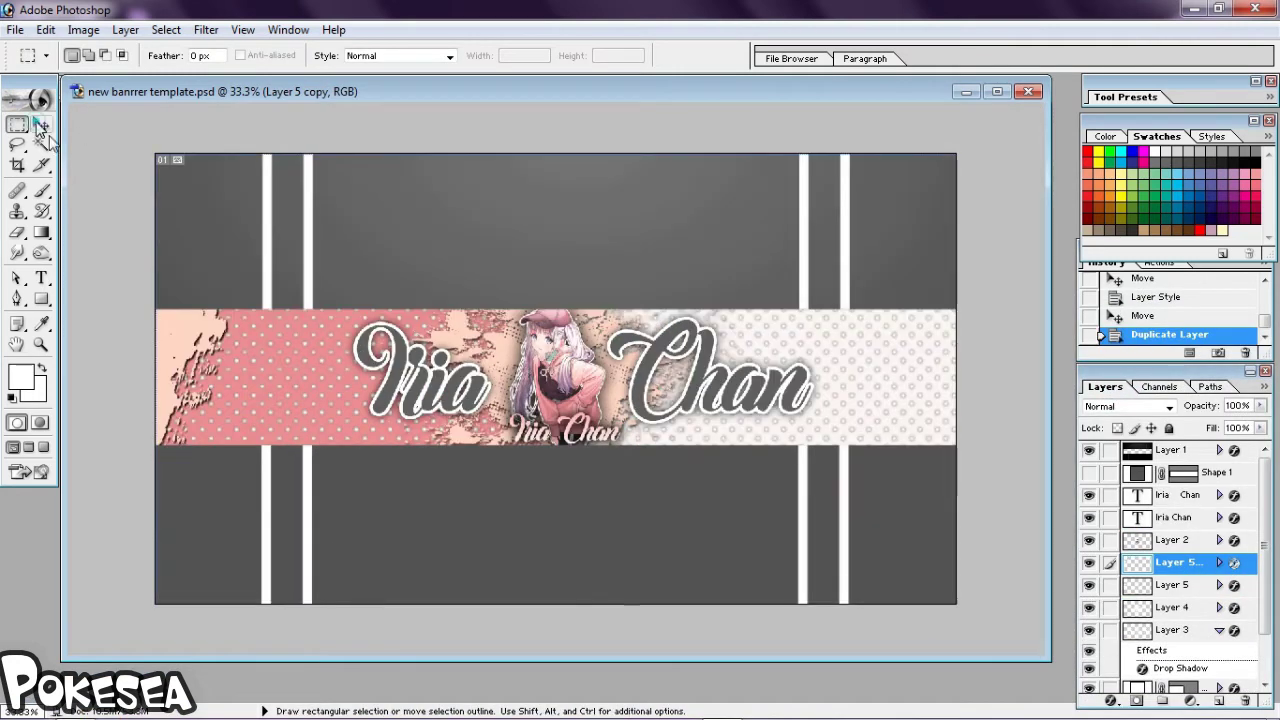
{"action": "left_click", "coordinate": [41, 123]}
{"action": "mouse_move", "coordinate": [400, 350]}
{"action": "left_mouse_down"}
{"action": "mouse_move", "coordinate": [700, 355]}
{"action": "mouse_move", "coordinate": [684, 378]}
{"action": "mouse_move", "coordinate": [693, 362]}
{"action": "left_mouse_up"}
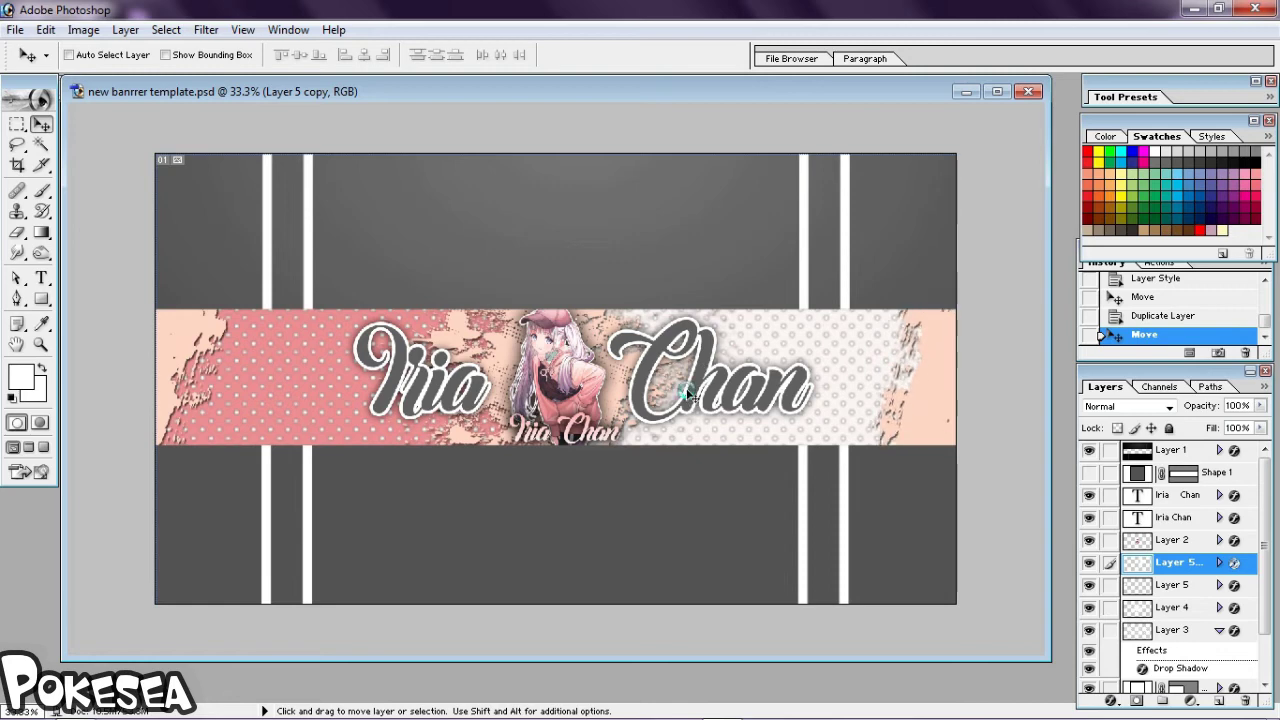
{"action": "key", "text": "ctrl+plus"}
{"action": "key", "text": "ctrl+plus"}
{"action": "key", "text": "ctrl+minus"}
{"action": "key", "text": "ctrl+minus"}
{"action": "key", "text": "ctrl+minus"}
{"action": "key", "text": "ctrl+plus"}
{"action": "key", "text": "ctrl+plus"}
{"action": "key", "text": "ctrl+minus"}
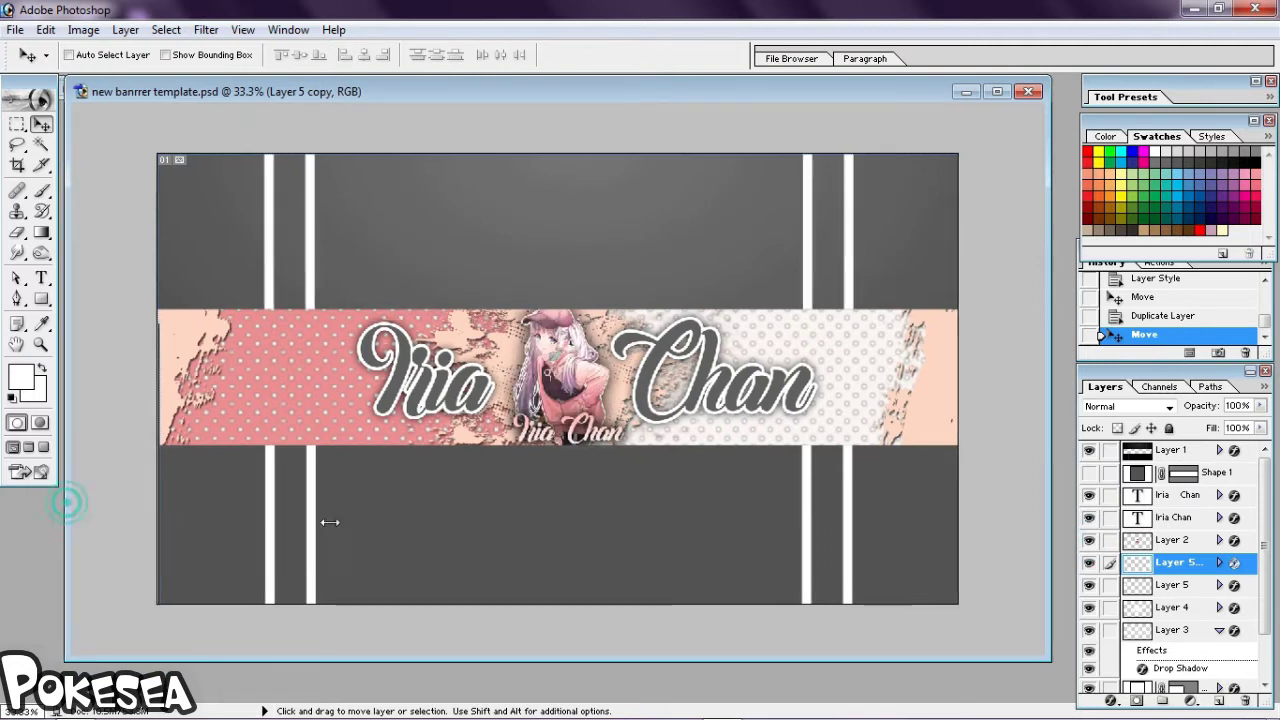
Save the banner as a PNG copy, then briefly toggle the Shape 1 layer.
{"action": "key", "text": "ctrl+plus"}
{"action": "key", "text": "ctrl+plus"}
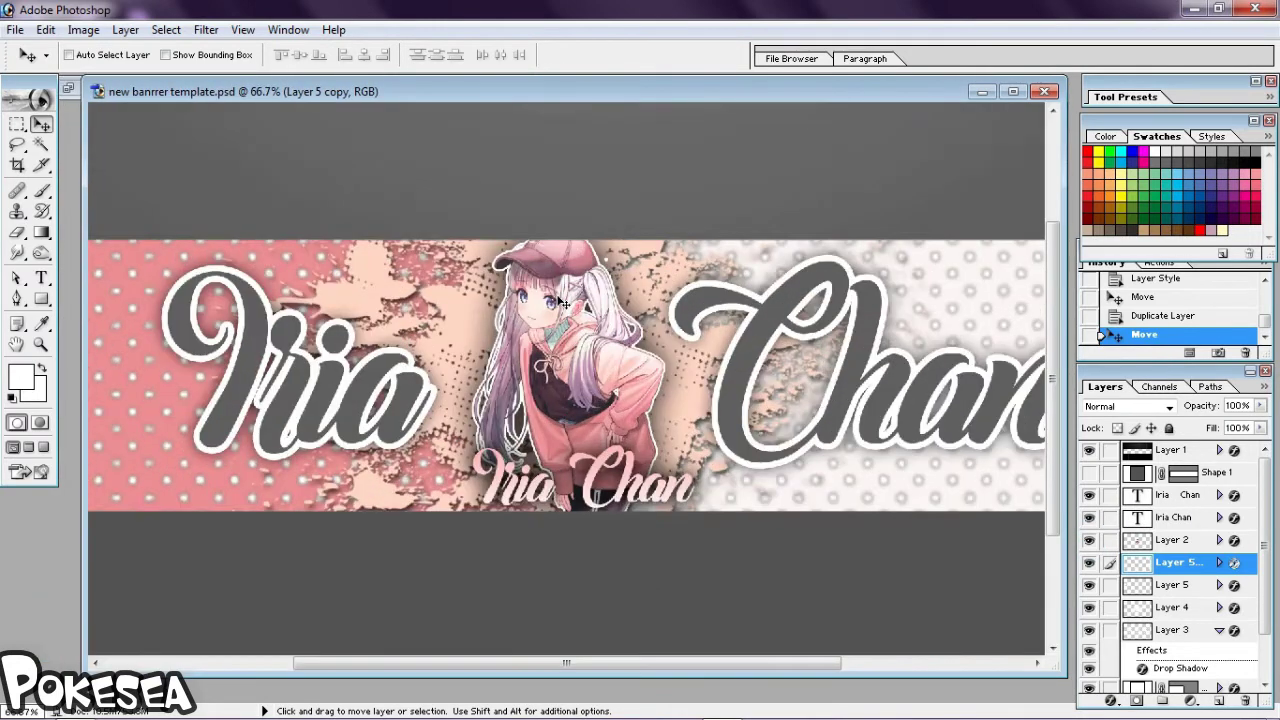
{"action": "key", "text": "ctrl+minus"}
{"action": "key", "text": "ctrl+minus"}
{"action": "left_click", "coordinate": [15, 29]}
{"action": "left_click", "coordinate": [91, 200]}
{"action": "left_click", "coordinate": [760, 408]}
{"action": "left_click", "coordinate": [720, 562]}
{"action": "left_click", "coordinate": [843, 378]}
{"action": "left_click", "coordinate": [700, 350]}
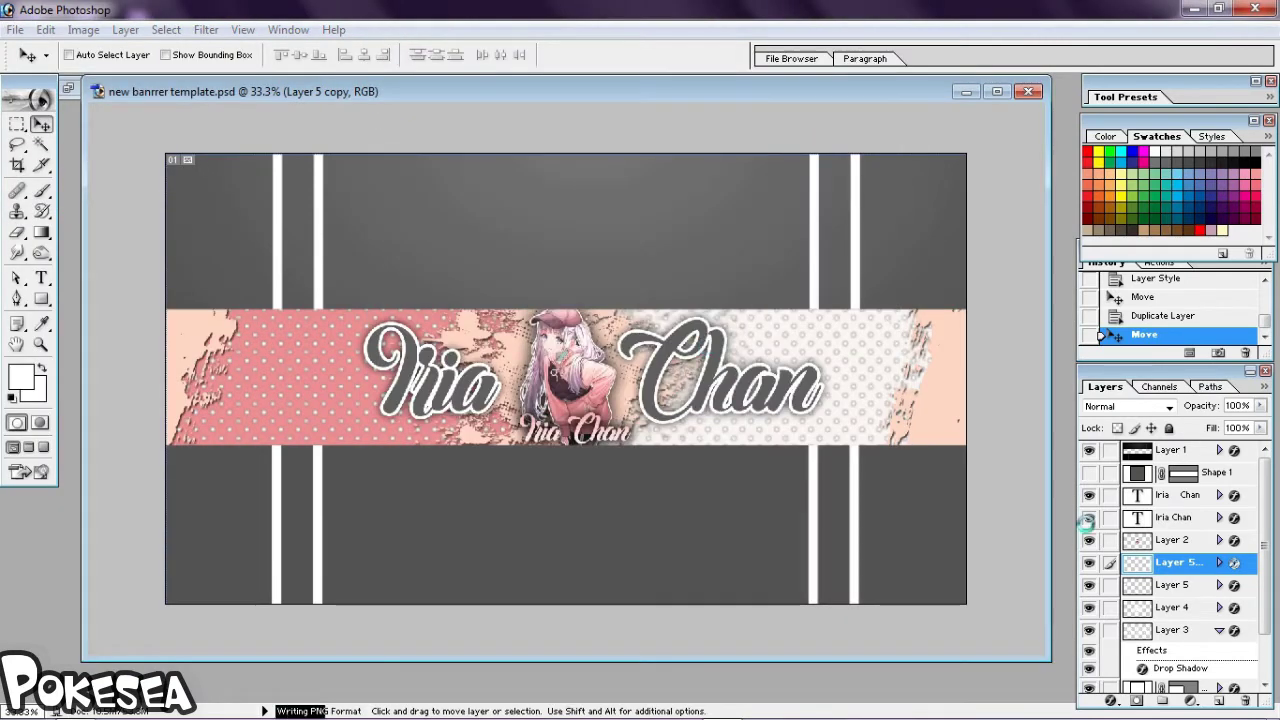
{"action": "left_click", "coordinate": [1089, 472]}
{"action": "left_click", "coordinate": [1089, 450]}
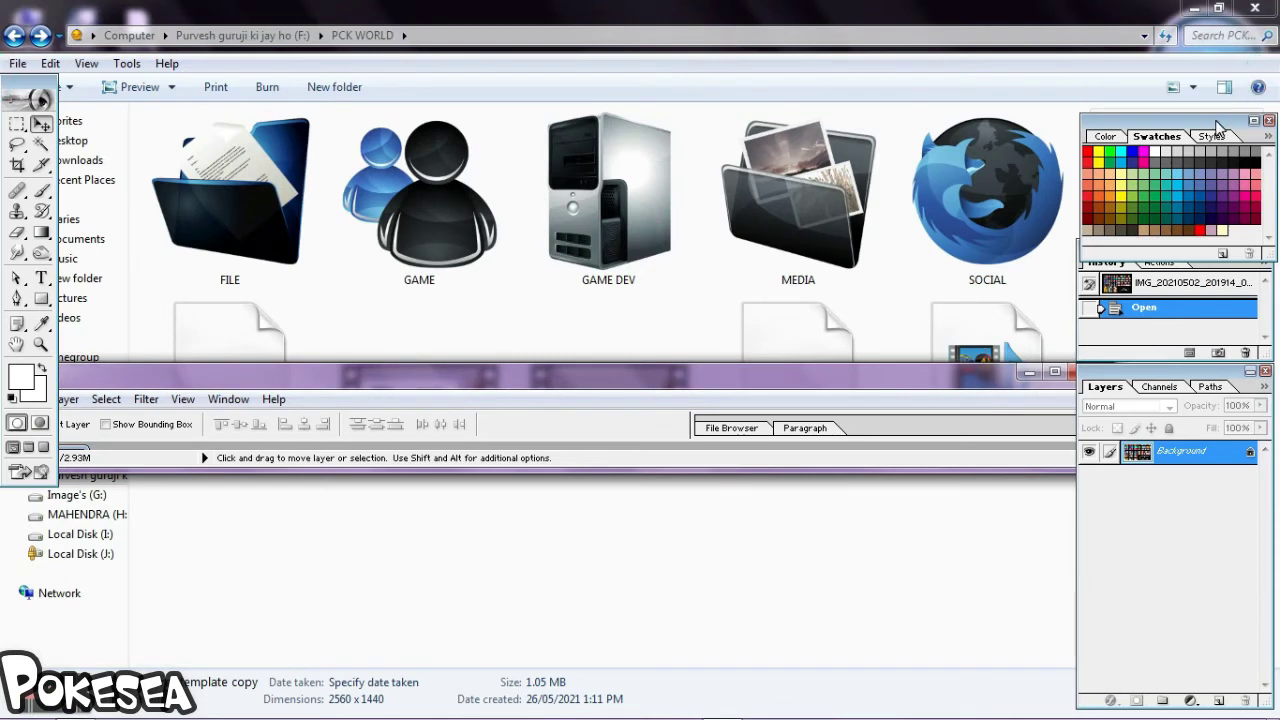
Move the Swatches palette out of the way.
{"action": "left_click_drag", "start_coordinate": [1217, 121], "coordinate": [1169, 67]}
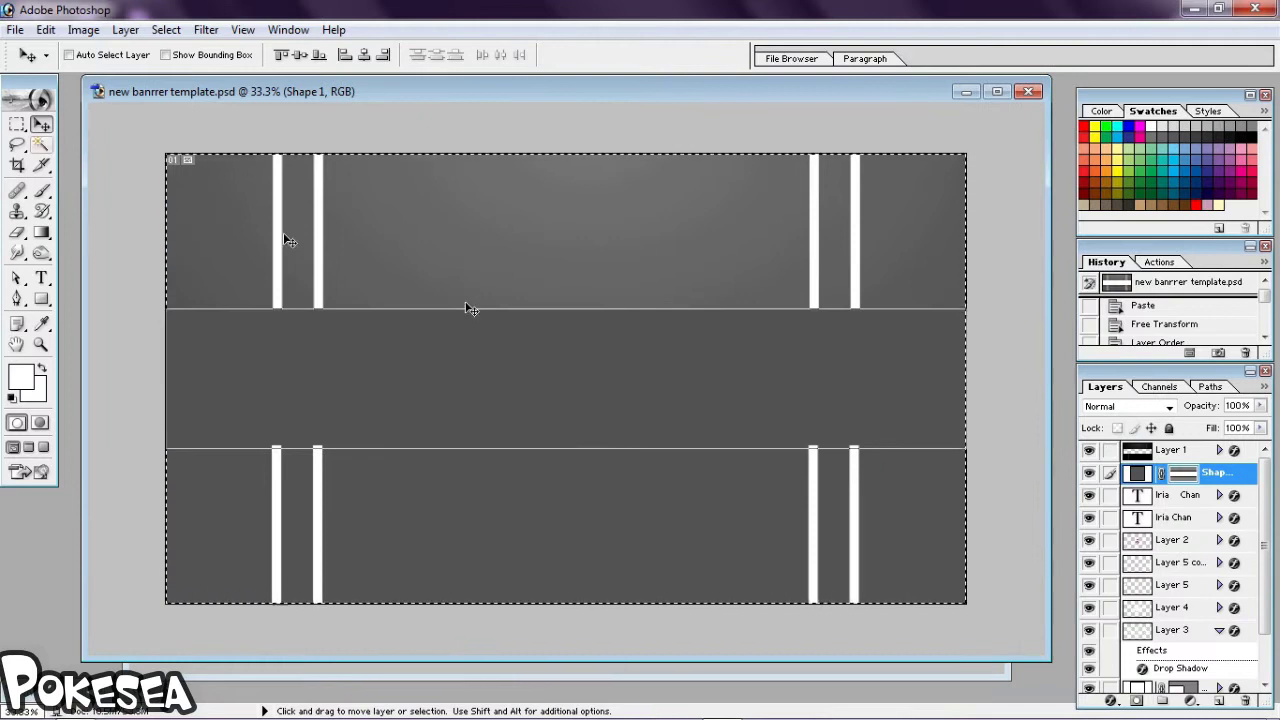
Rasterize the Shape 1 layer and set the pasted Layer 1 to 65% opacity.
{"action": "right_click", "coordinate": [1200, 472]}
{"action": "left_click", "coordinate": [1134, 369]}
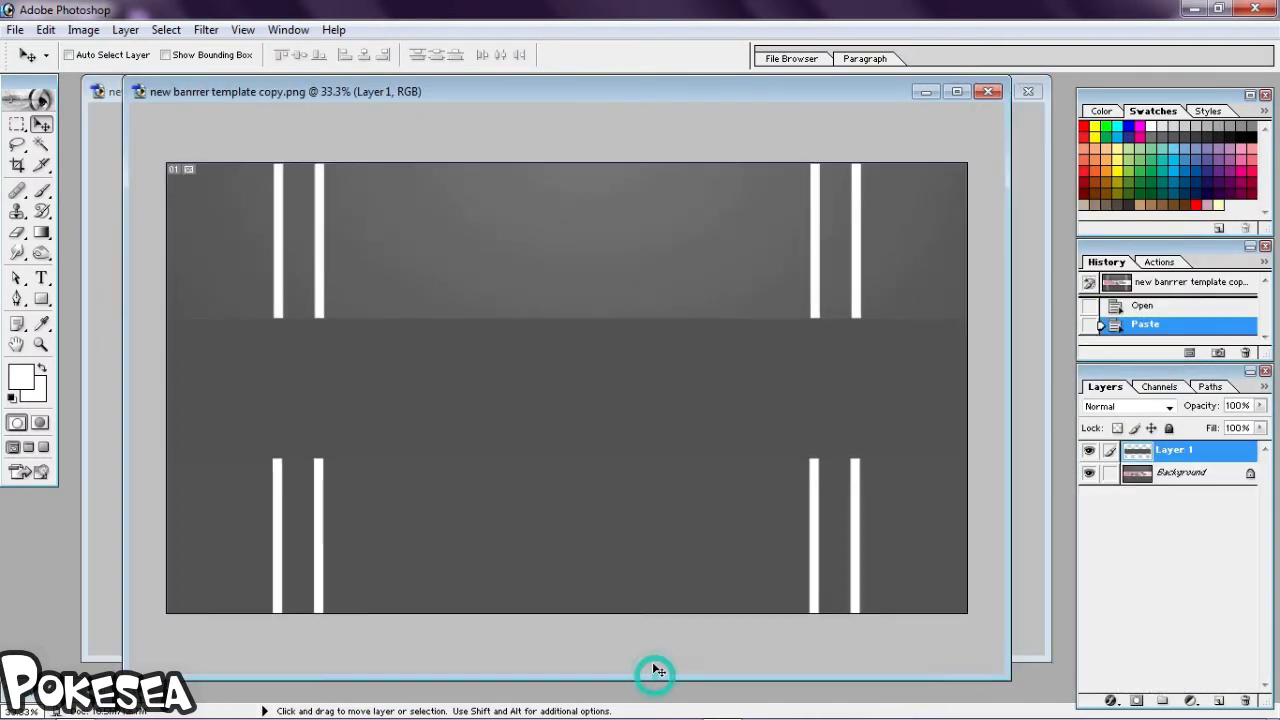
{"action": "key", "text": "ctrl+alt+0"}
{"action": "left_click_drag", "start_coordinate": [1259, 420], "coordinate": [1215, 428]}
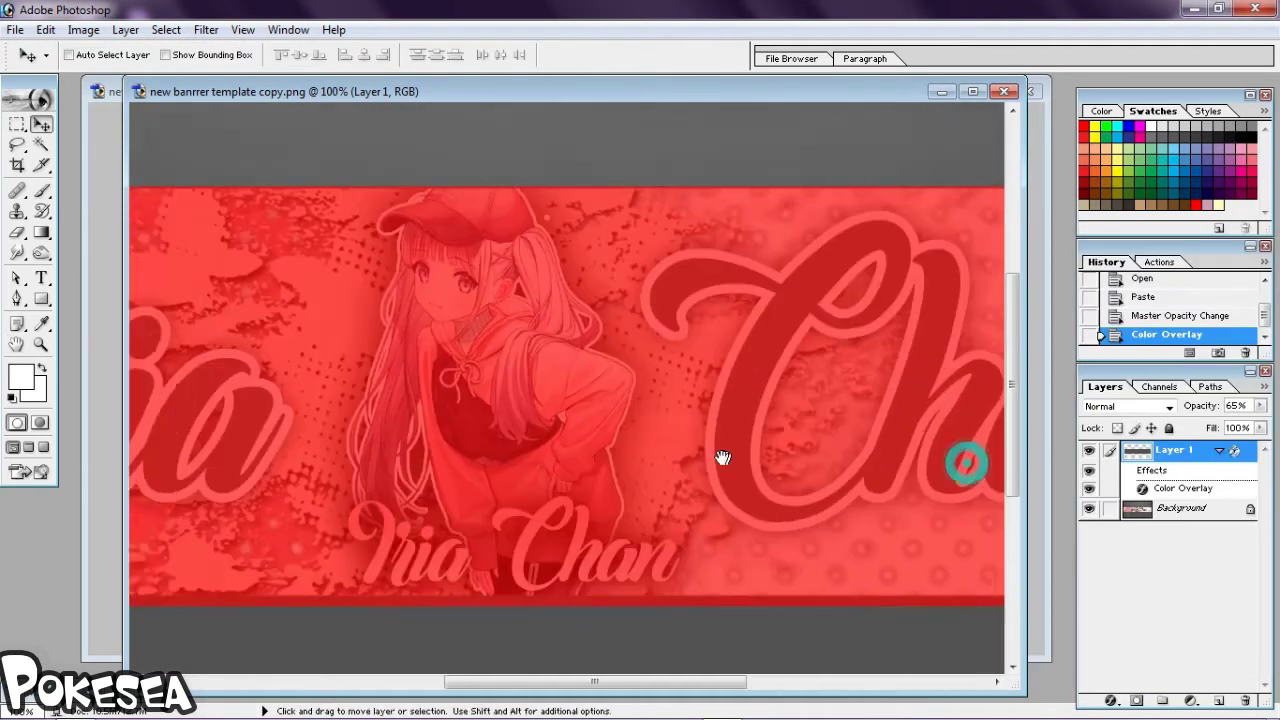
{"action": "key", "text": "ctrl+plus"}
{"action": "key", "text": "ctrl+plus"}
{"action": "scroll", "coordinate": [620, 354], "scroll_direction": "down", "scroll_amount": 3}
Free-transform Layer 1 over the banner, then hide it.
{"action": "key", "text": "m"}
{"action": "right_click", "coordinate": [614, 338]}
{"action": "left_click", "coordinate": [680, 477]}
{"action": "scroll", "coordinate": [647, 553], "scroll_direction": "up", "scroll_amount": 5}
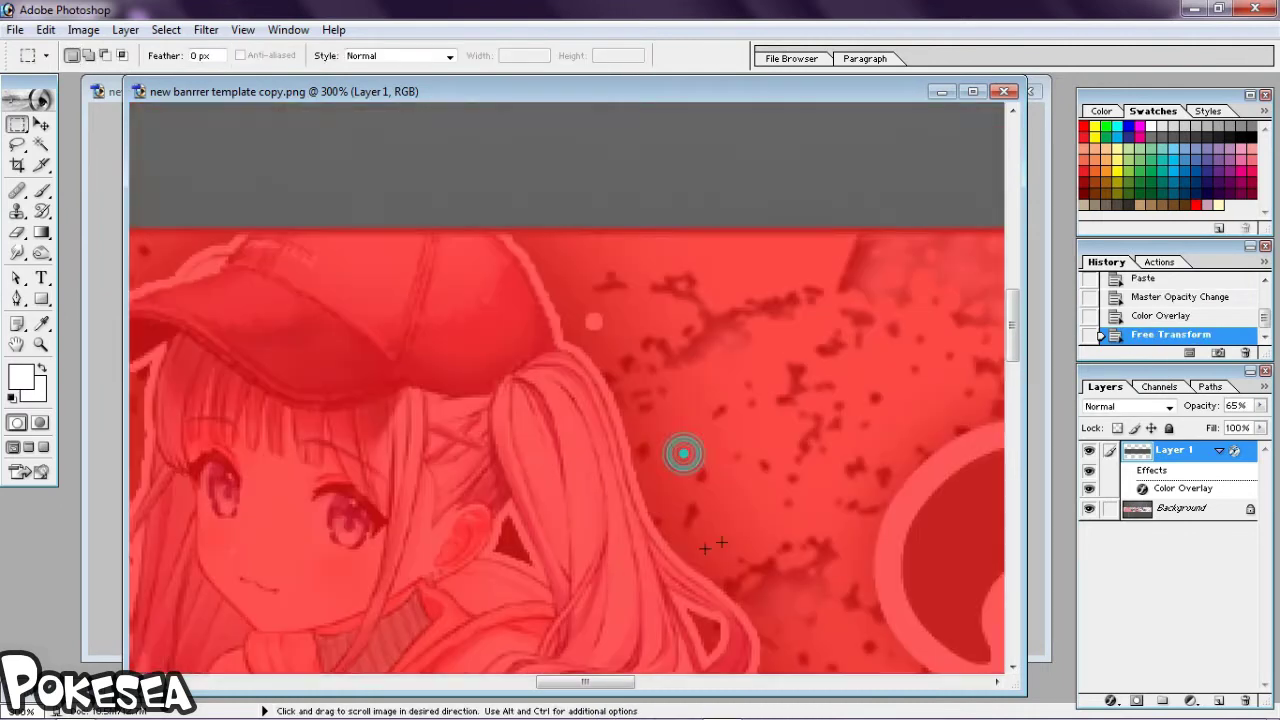
{"action": "key", "text": "ctrl+minus"}
{"action": "key", "text": "ctrl+minus"}
{"action": "key", "text": "ctrl+minus"}
{"action": "key", "text": "ctrl+plus"}
{"action": "key", "text": "ctrl+plus"}
{"action": "key", "text": "ctrl+minus"}
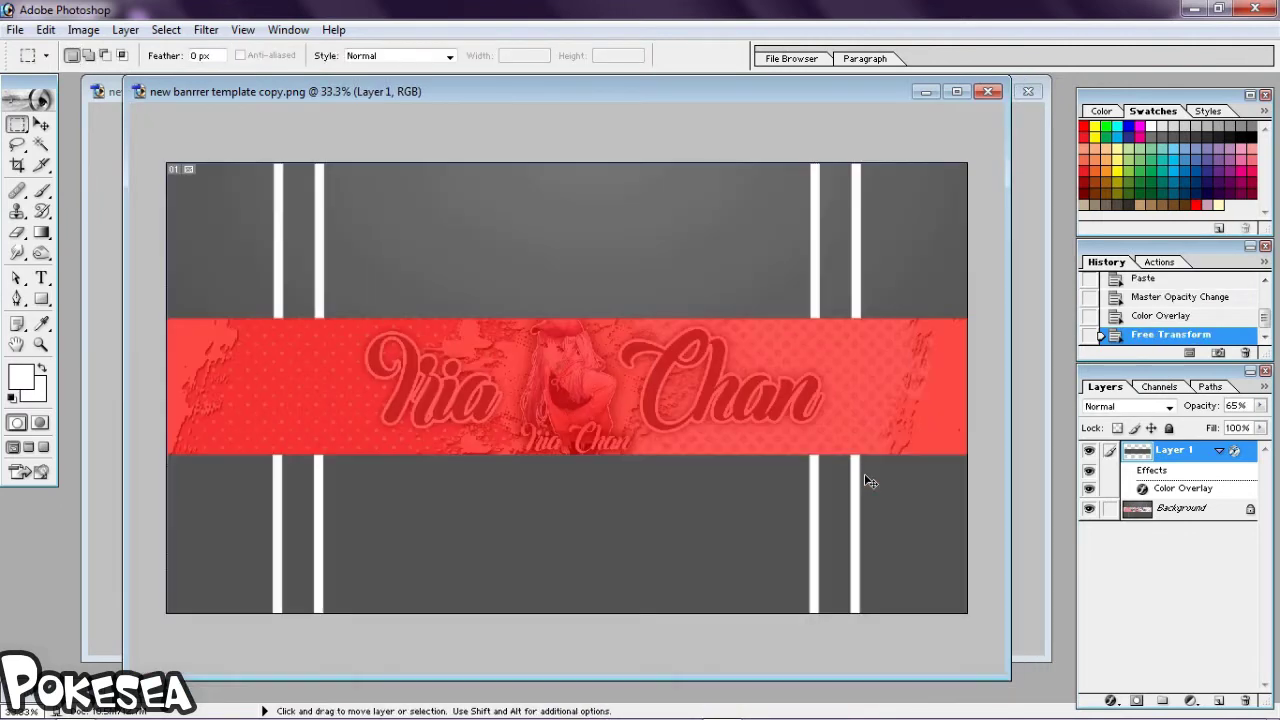
{"action": "left_click", "coordinate": [1089, 451]}
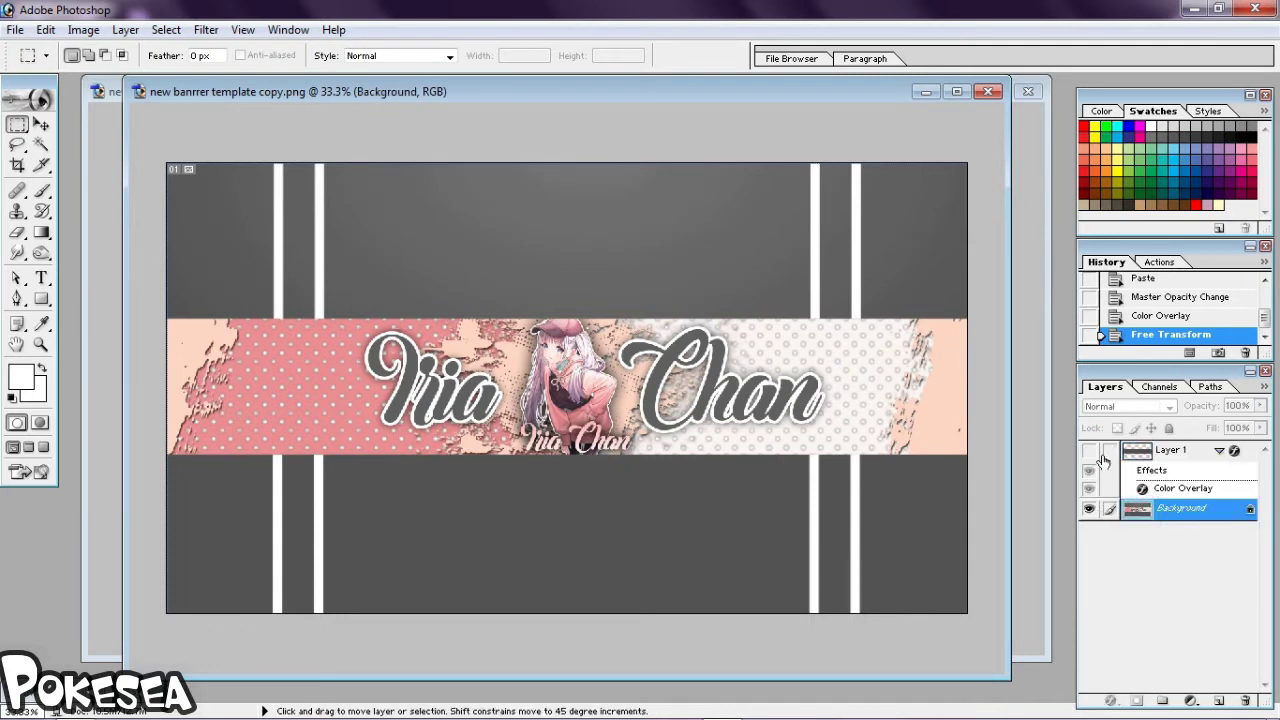
Cut the banner selection onto its own layer and delete Layer 1 and the Background layer.
{"action": "right_click", "coordinate": [700, 330]}
{"action": "left_click", "coordinate": [760, 466]}
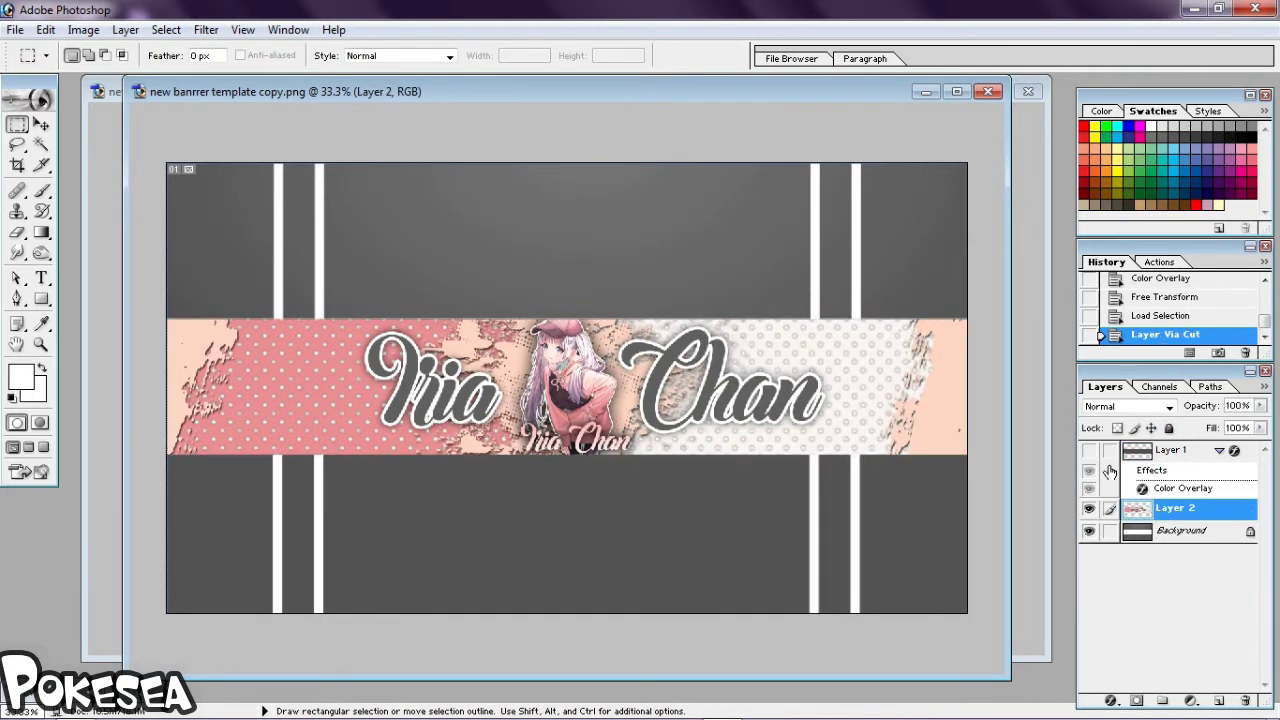
{"action": "right_click", "coordinate": [1249, 458]}
{"action": "left_click", "coordinate": [1143, 463]}
{"action": "right_click", "coordinate": [1150, 472]}
{"action": "left_click", "coordinate": [1140, 555]}
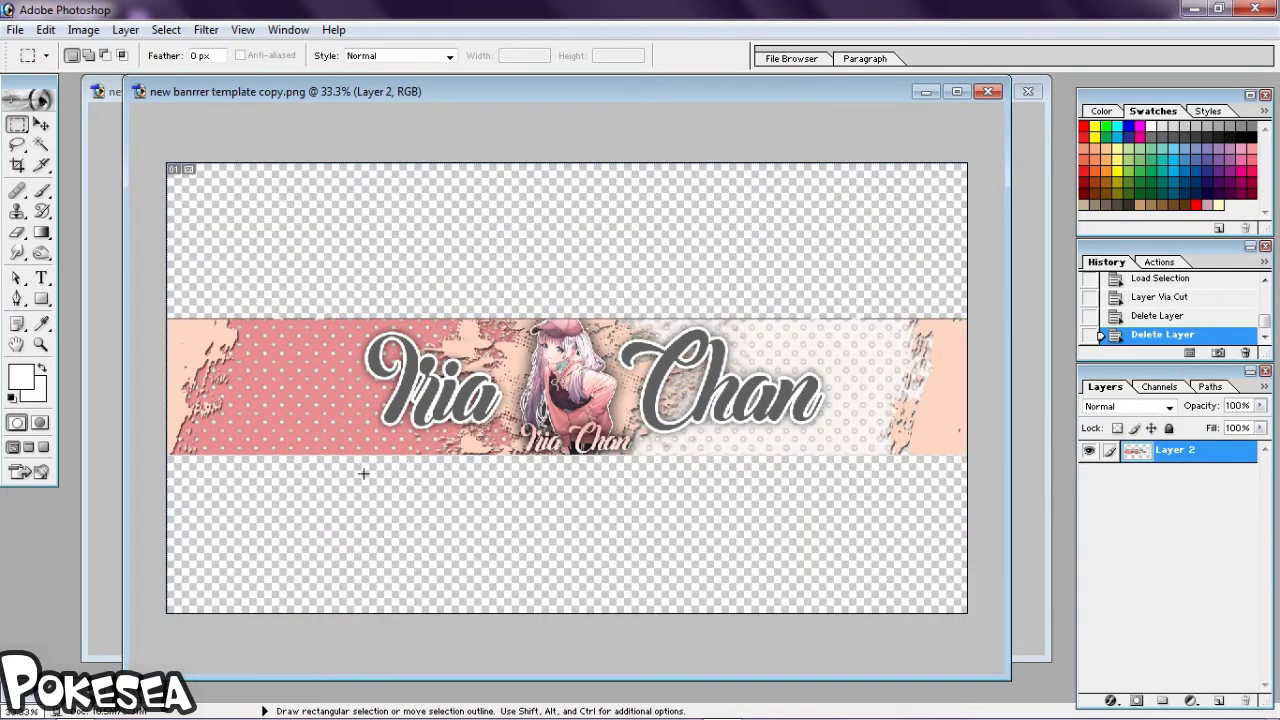
Close the PSD document without saving and return the PNG view to 33.3% zoom.
{"action": "key", "text": "ctrl+Tab"}
{"action": "key", "text": "ctrl+w"}
{"action": "left_click", "coordinate": [646, 289]}
{"action": "key", "text": "ctrl+alt+0"}
{"action": "key", "text": "ctrl+minus"}
{"action": "key", "text": "ctrl+minus"}
{"action": "key", "text": "ctrl+minus"}
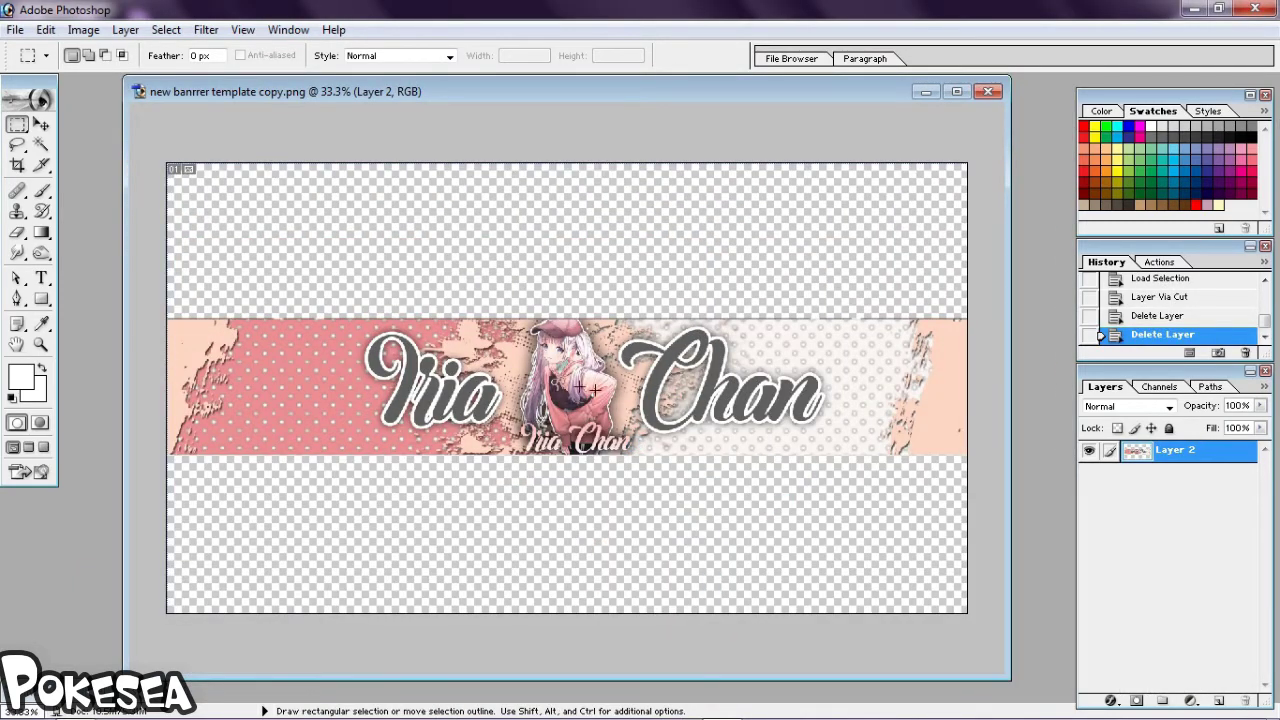
Paste another banner copy, reorder it, and scale Layer 4 to 134% at the canvas top.
{"action": "key", "text": "ctrl+v"}
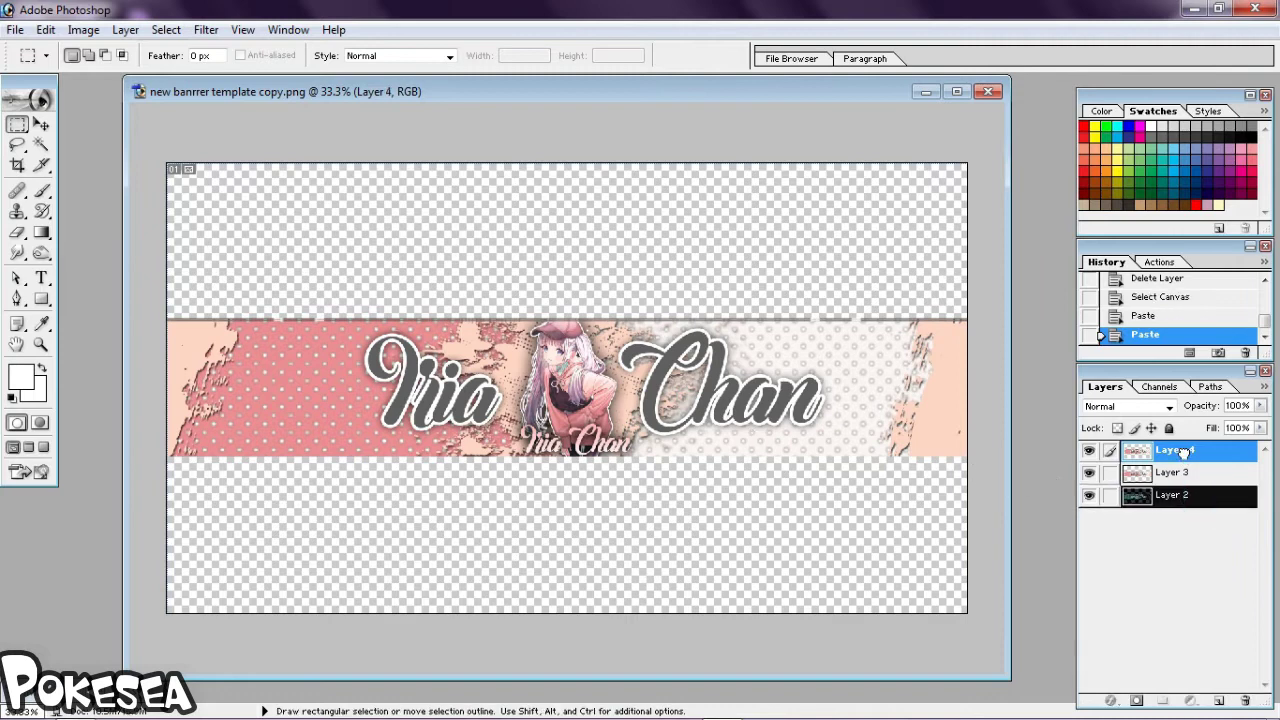
{"action": "left_click_drag", "start_coordinate": [1185, 449], "coordinate": [1180, 452]}
{"action": "key", "text": "ctrl+t"}
{"action": "mouse_move", "coordinate": [720, 434]}
{"action": "left_mouse_down"}
{"action": "mouse_move", "coordinate": [638, 272]}
{"action": "mouse_move", "coordinate": [698, 270]}
{"action": "left_mouse_up"}
Move the other banner copy into the empty bottom strip and merge it with the top copy.
{"action": "key", "text": "Return"}
{"action": "left_click", "coordinate": [1140, 495]}
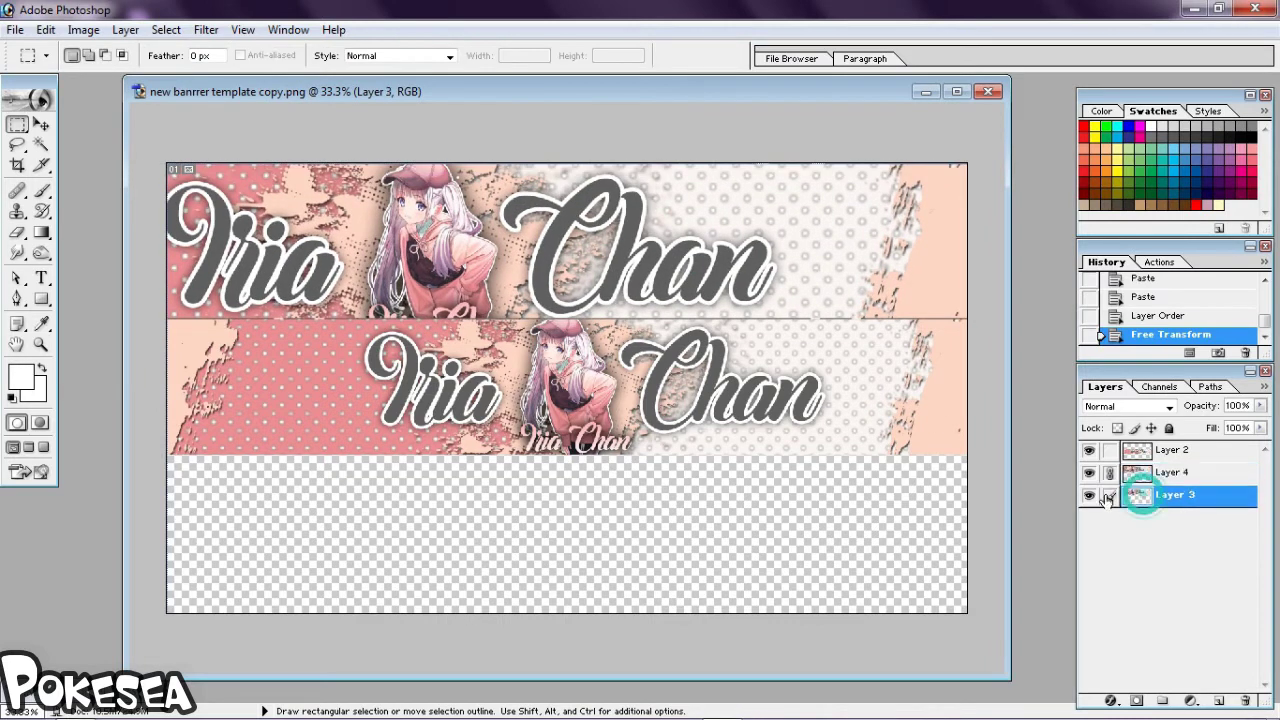
{"action": "left_click", "coordinate": [40, 121]}
{"action": "left_click_drag", "start_coordinate": [293, 238], "coordinate": [563, 530]}
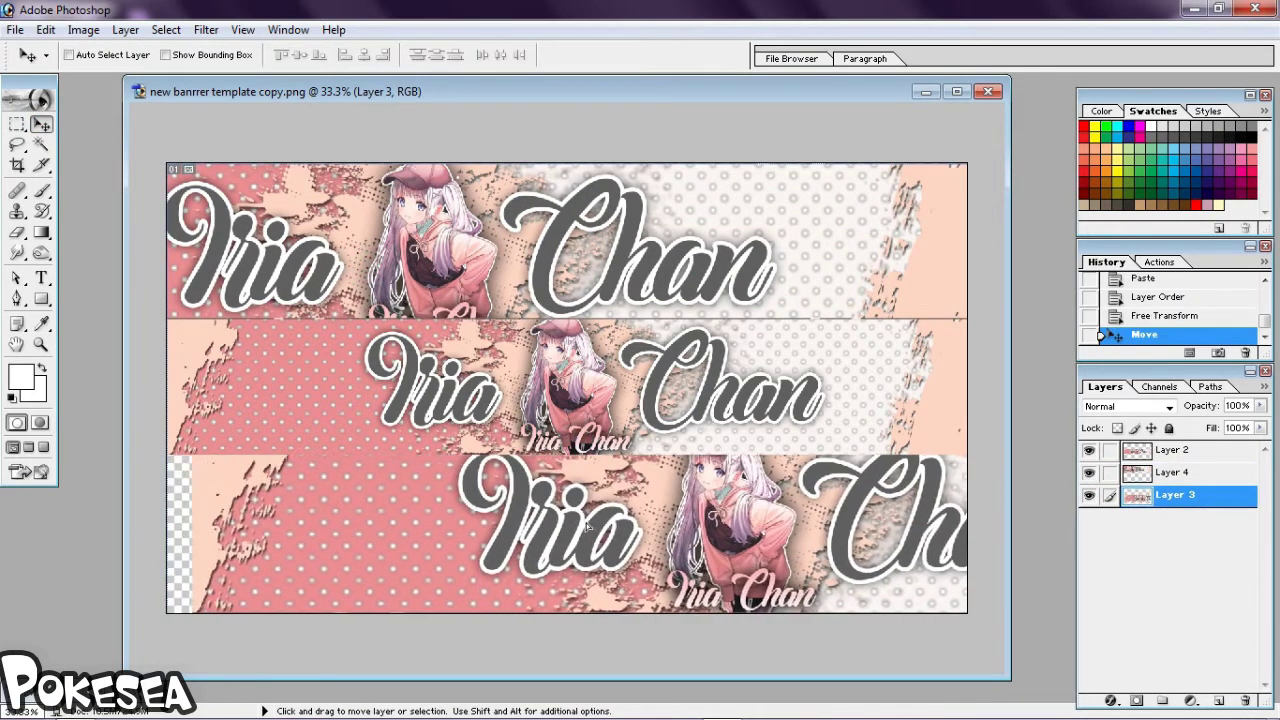
{"action": "left_click", "coordinate": [1110, 472]}
{"action": "key", "text": "ctrl+e"}
Apply Motion Blur to the merged banner copies and try a colour overlay on them.
{"action": "left_click", "coordinate": [206, 29]}
{"action": "left_click", "coordinate": [500, 237]}
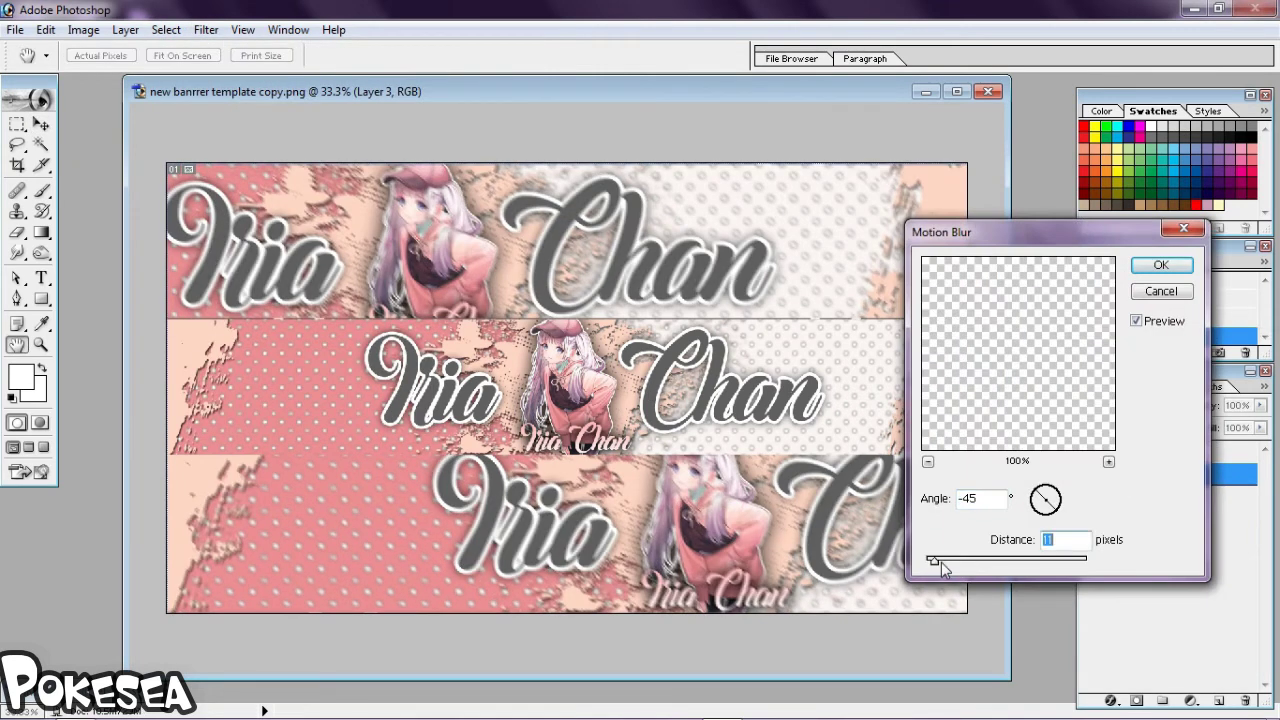
{"action": "key", "text": "Return"}
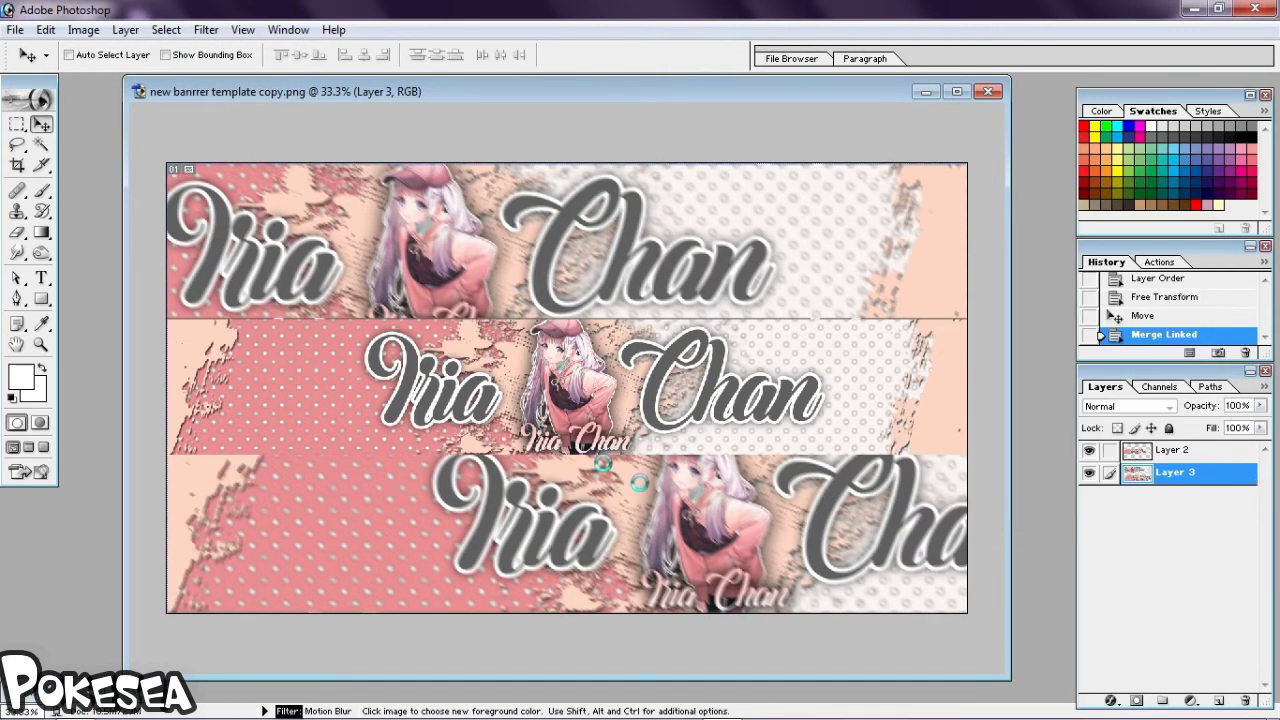
{"action": "double_click", "coordinate": [1189, 472]}
{"action": "left_click", "coordinate": [958, 477]}
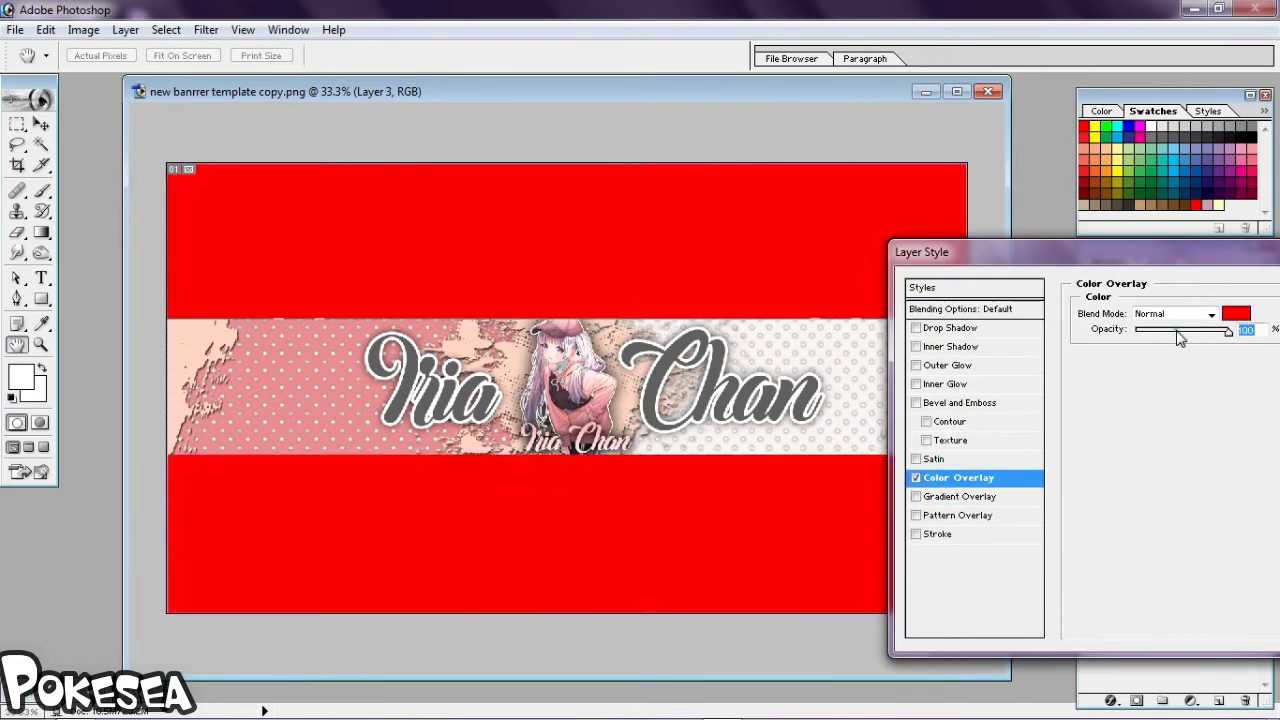
{"action": "left_click", "coordinate": [1236, 313]}
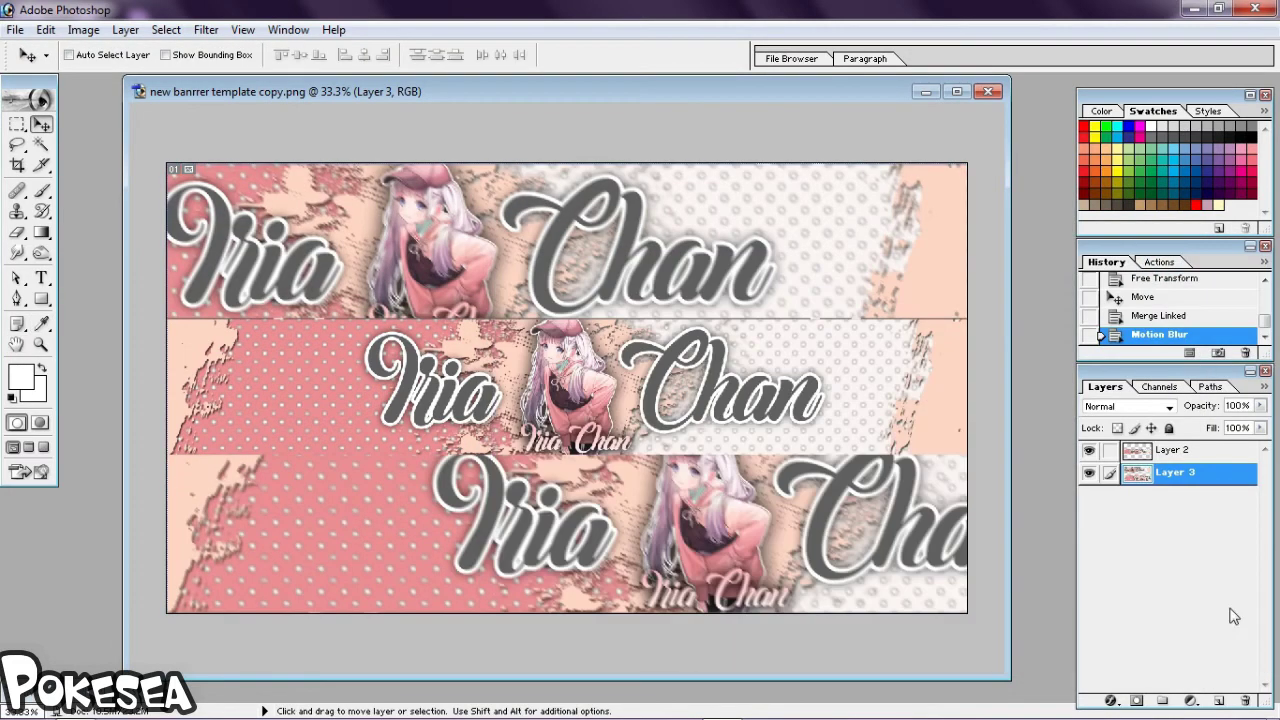
Add a Drop Shadow to the middle banner layer.
{"action": "double_click", "coordinate": [1242, 449]}
{"action": "left_click", "coordinate": [575, 368]}
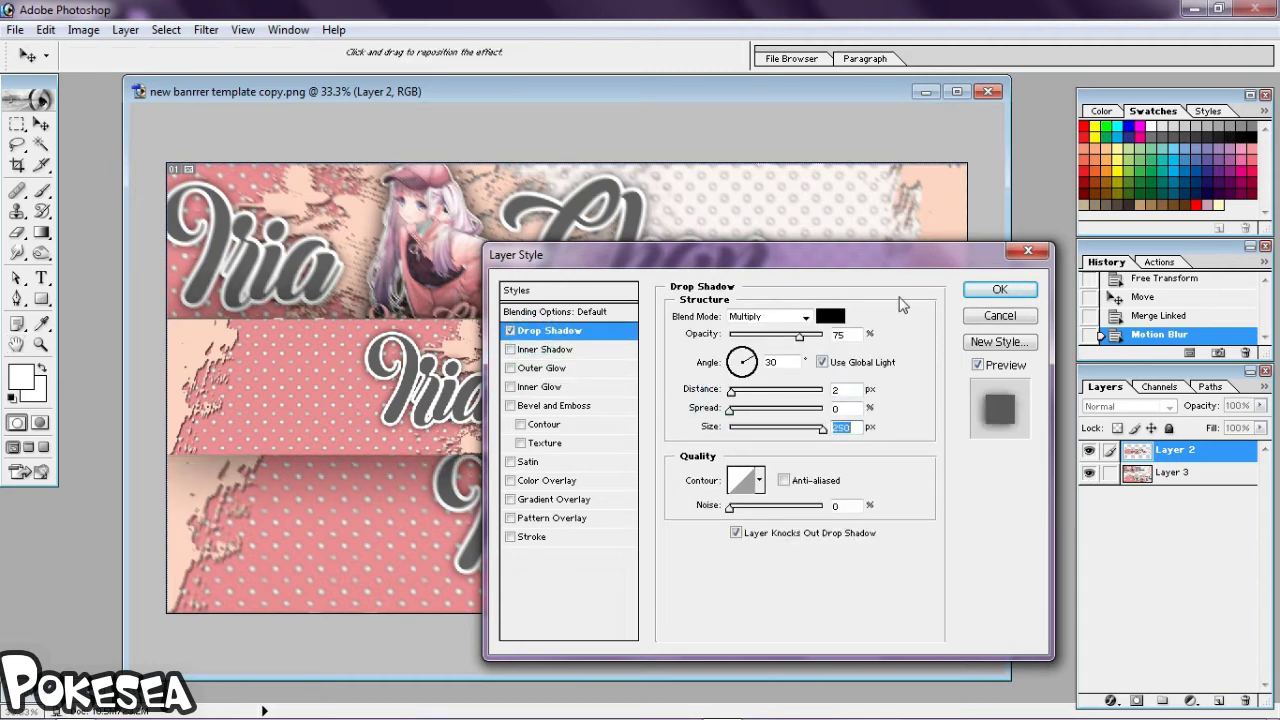
{"action": "key", "text": "Return"}
Save the document as asd.psd.
{"action": "key", "text": "ctrl+shift+s"}
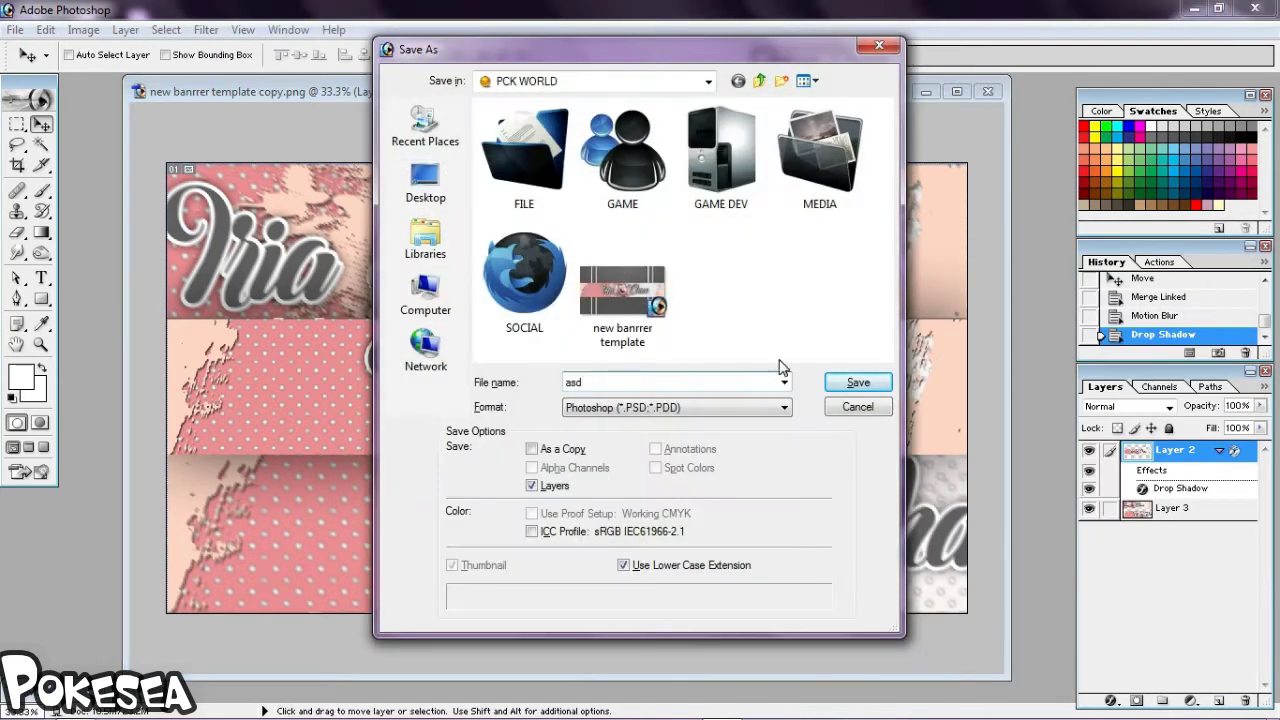
{"action": "key", "text": "Return"}
{"action": "left_click", "coordinate": [1190, 700]}
Trial a Black, White gradient map with a dark reddish-brown stop, discard it, and switch to Explorer.
{"action": "left_click", "coordinate": [1140, 611]}
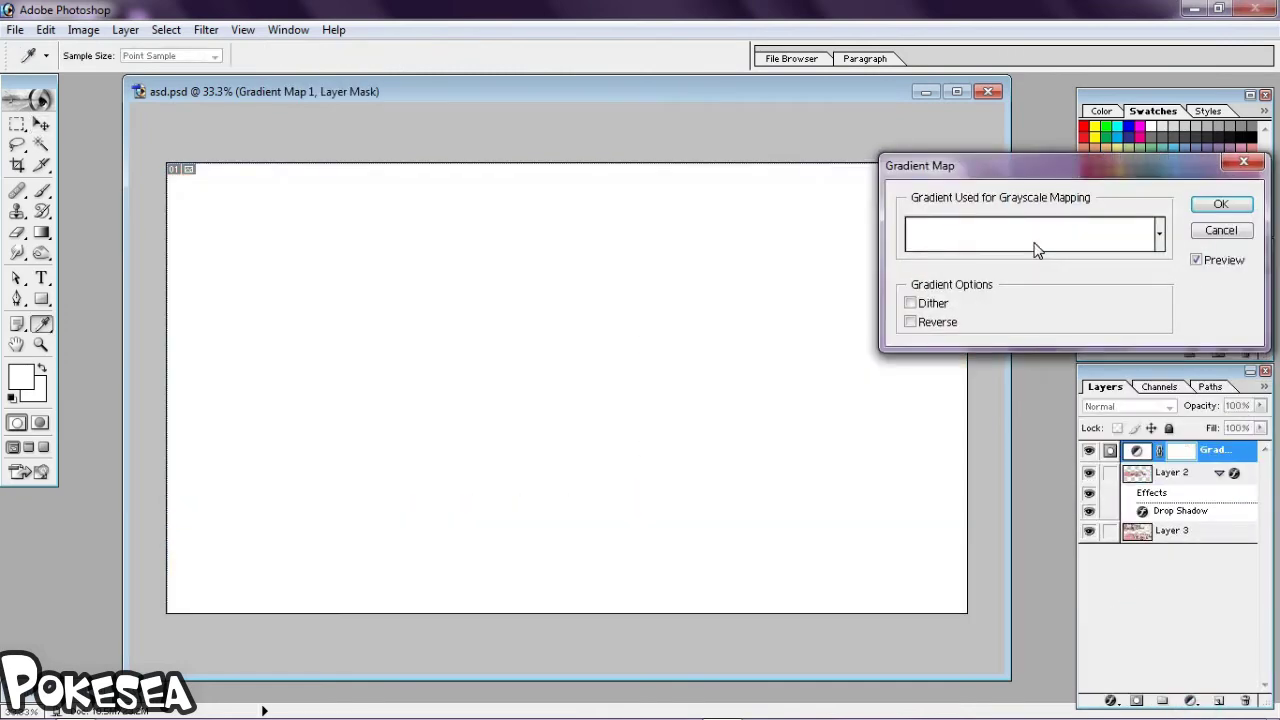
{"action": "left_click", "coordinate": [1029, 237]}
{"action": "double_click", "coordinate": [931, 175]}
{"action": "key", "text": "Escape"}
{"action": "left_click", "coordinate": [984, 124]}
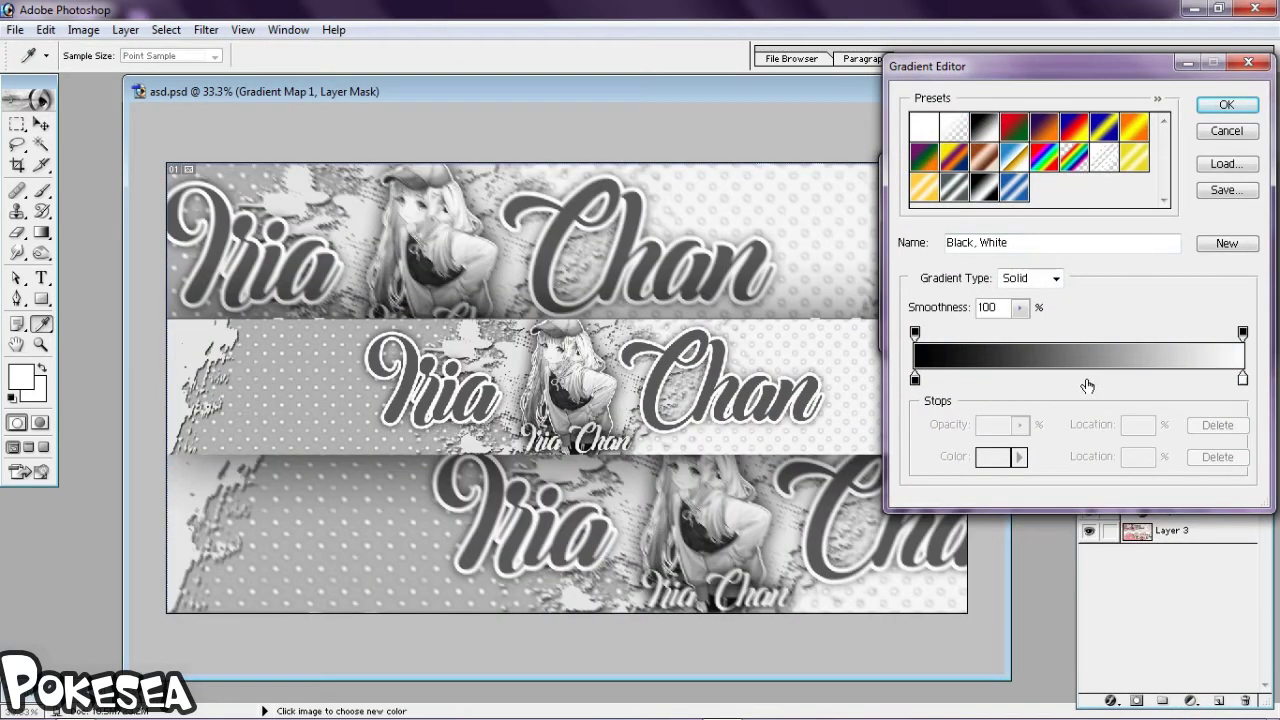
{"action": "left_click", "coordinate": [1088, 380]}
{"action": "double_click", "coordinate": [1088, 380]}
{"action": "left_click_drag", "start_coordinate": [957, 443], "coordinate": [886, 543]}
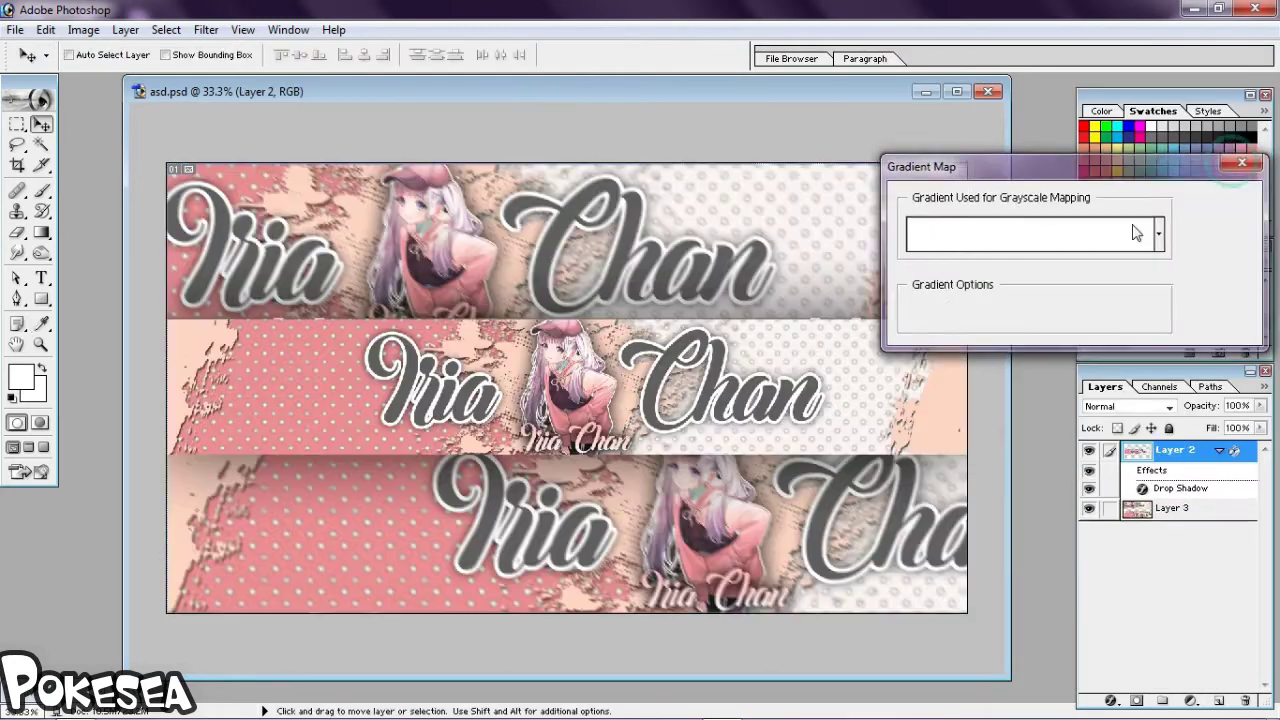
{"action": "key", "text": "alt+Tab"}
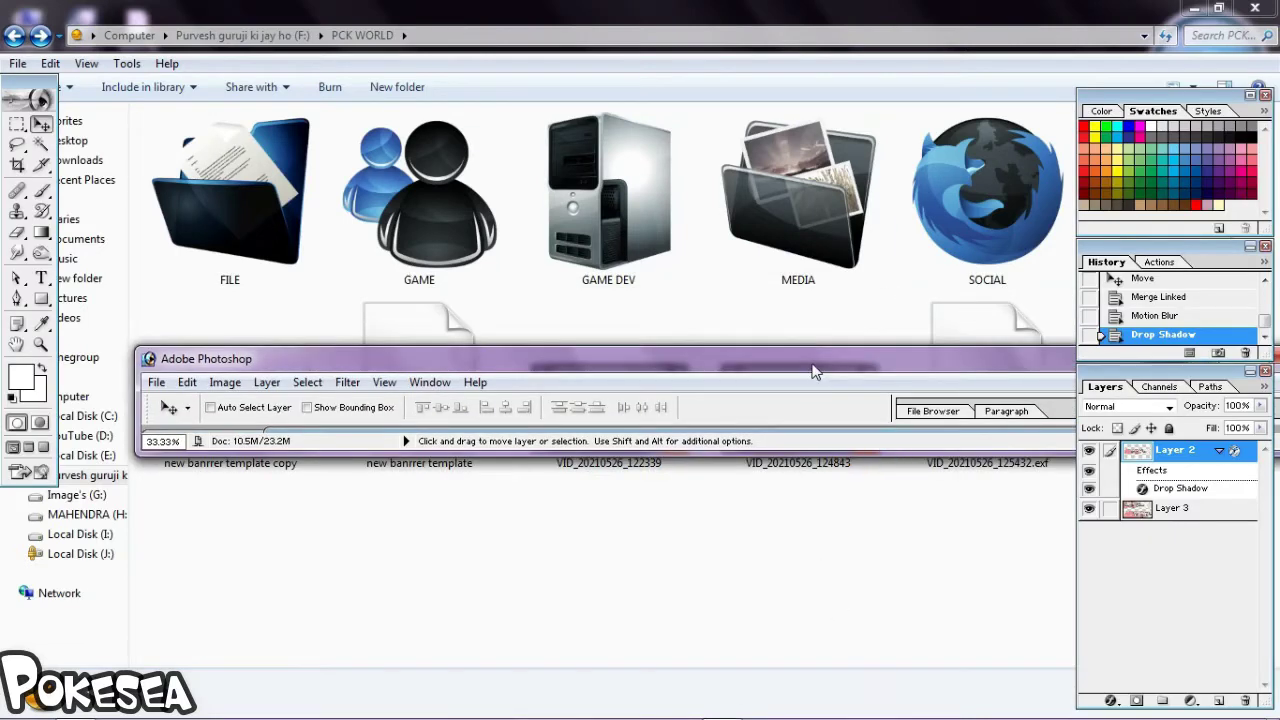
Open 'new banrrer template.psd' from the PCK WORLD folder and maximize Photoshop.
{"action": "left_click_drag", "start_coordinate": [813, 372], "coordinate": [722, 451]}
{"action": "double_click", "coordinate": [449, 354]}
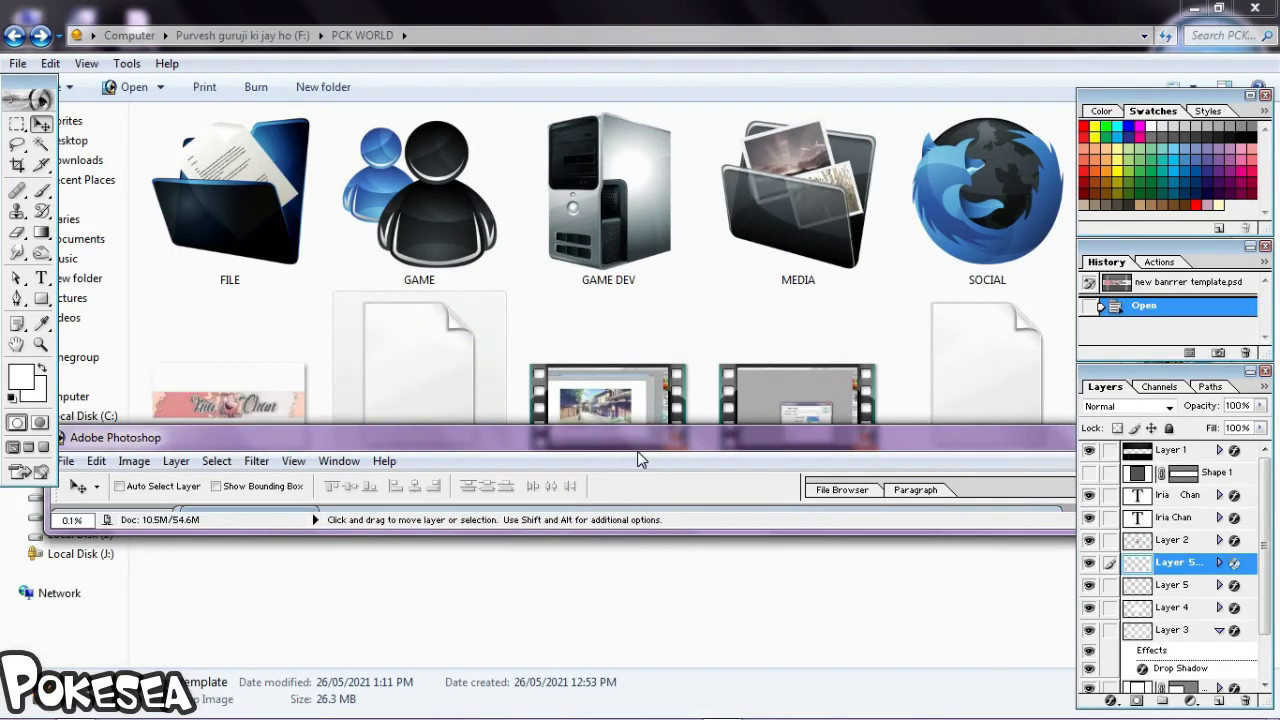
{"action": "double_click", "coordinate": [640, 457]}
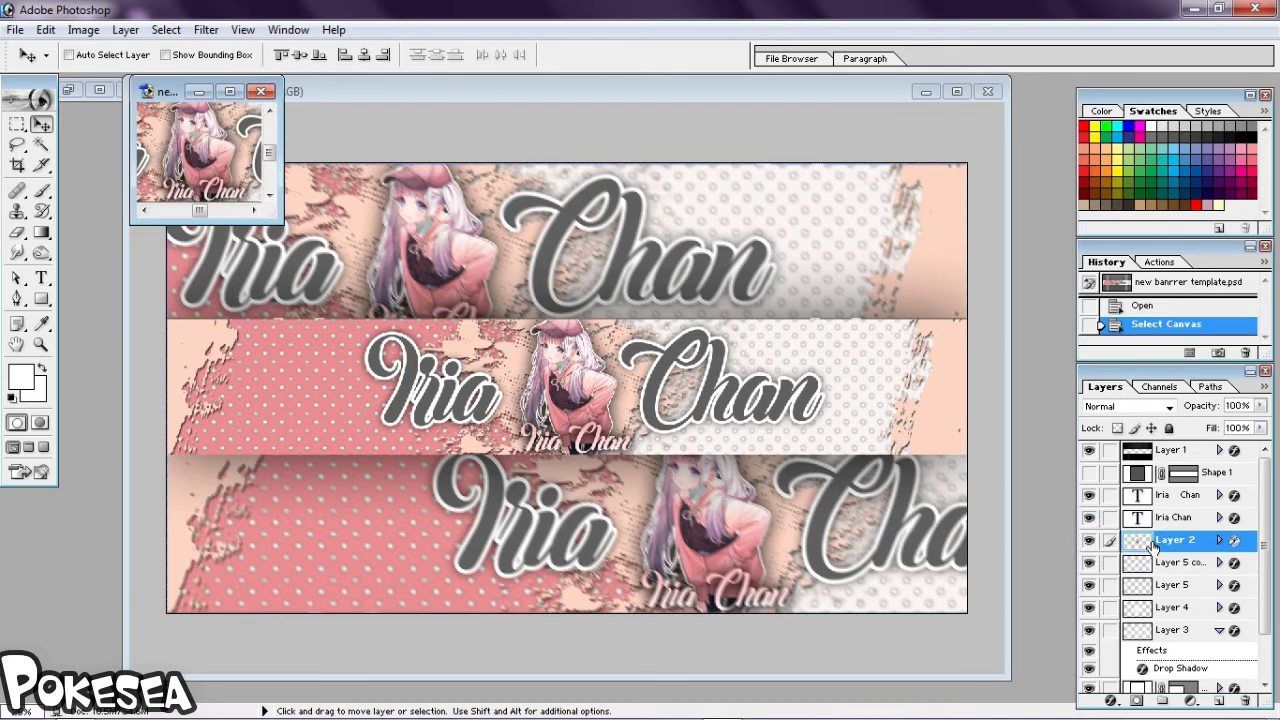
Merge the name text into Layer 2 and centre the pasted character logo in asd.psd.
{"action": "left_click", "coordinate": [1110, 517]}
{"action": "key", "text": "ctrl+e"}
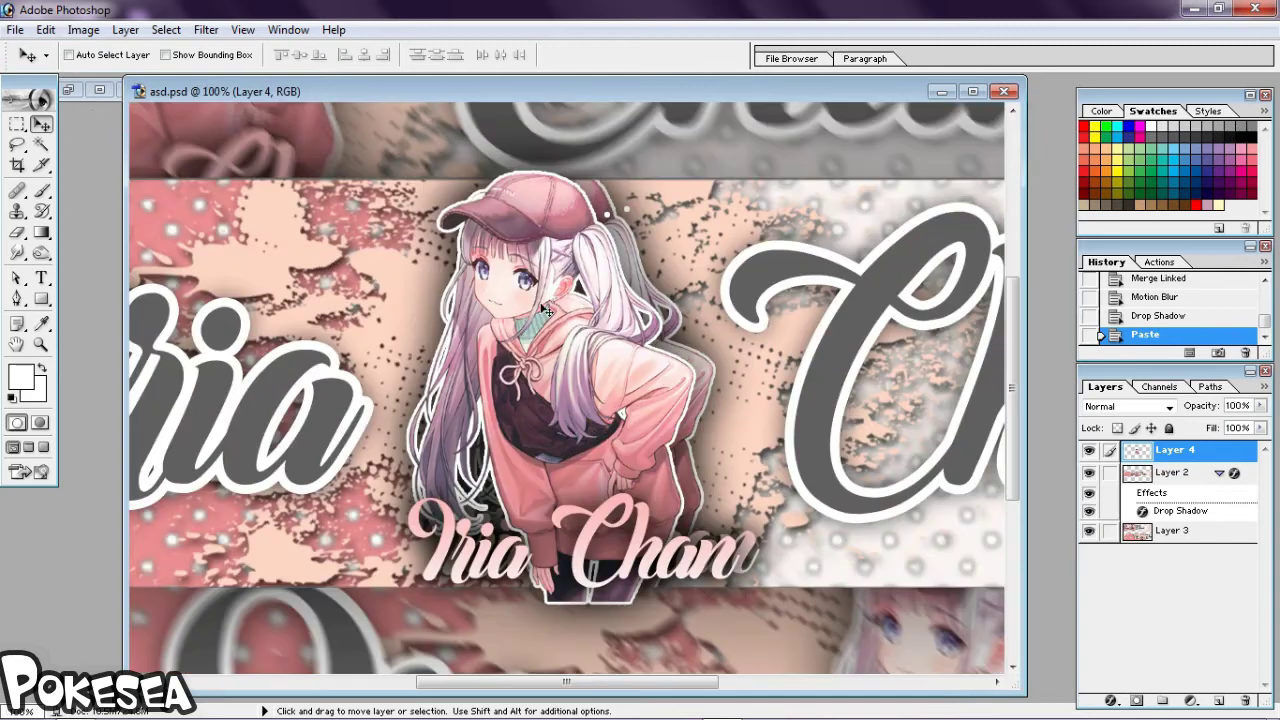
{"action": "left_click_drag", "start_coordinate": [594, 303], "coordinate": [591, 302]}
{"action": "key", "text": "ctrl+minus"}
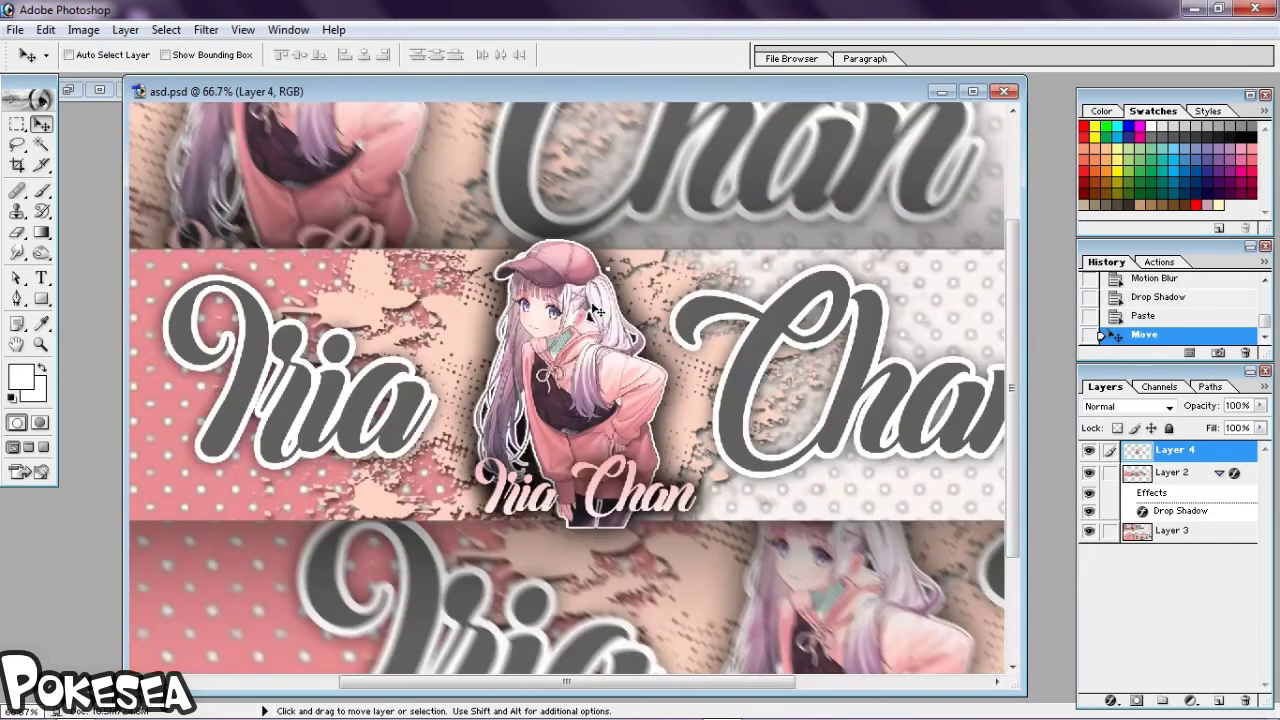
Check the logo layer's blending options, then bring up the adjustment layer list.
{"action": "double_click", "coordinate": [1253, 453]}
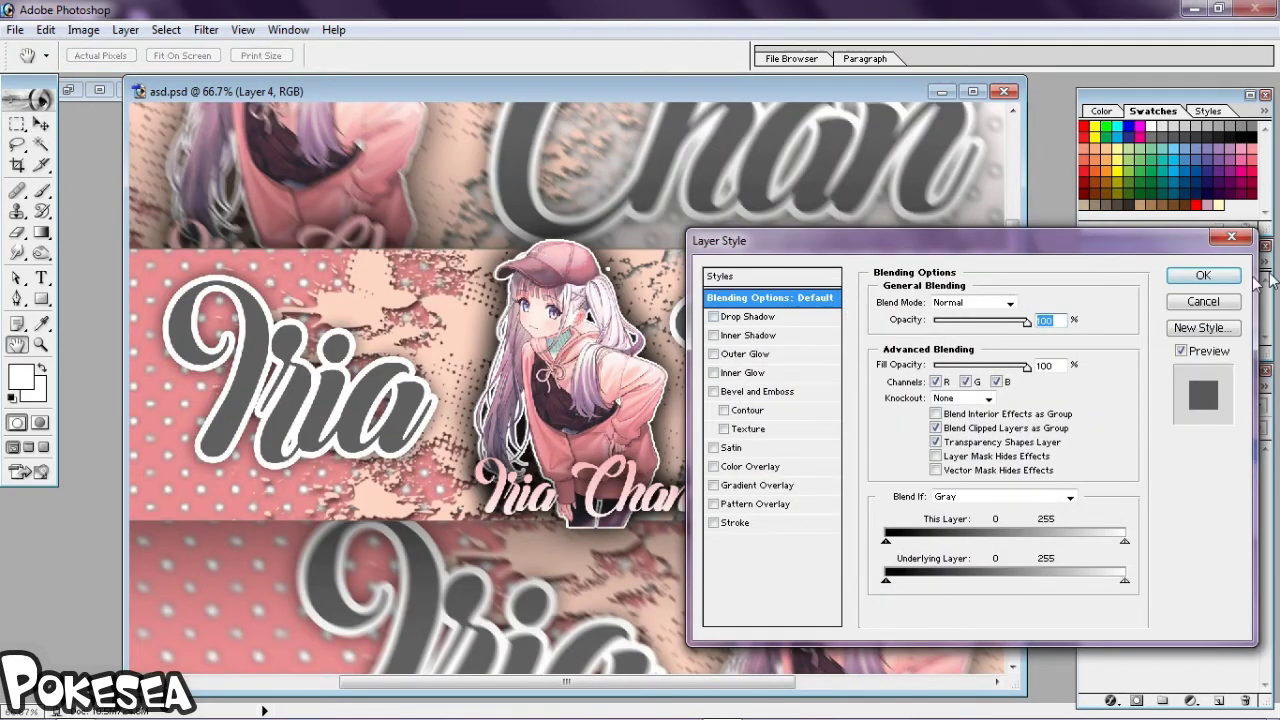
{"action": "left_click", "coordinate": [1203, 275]}
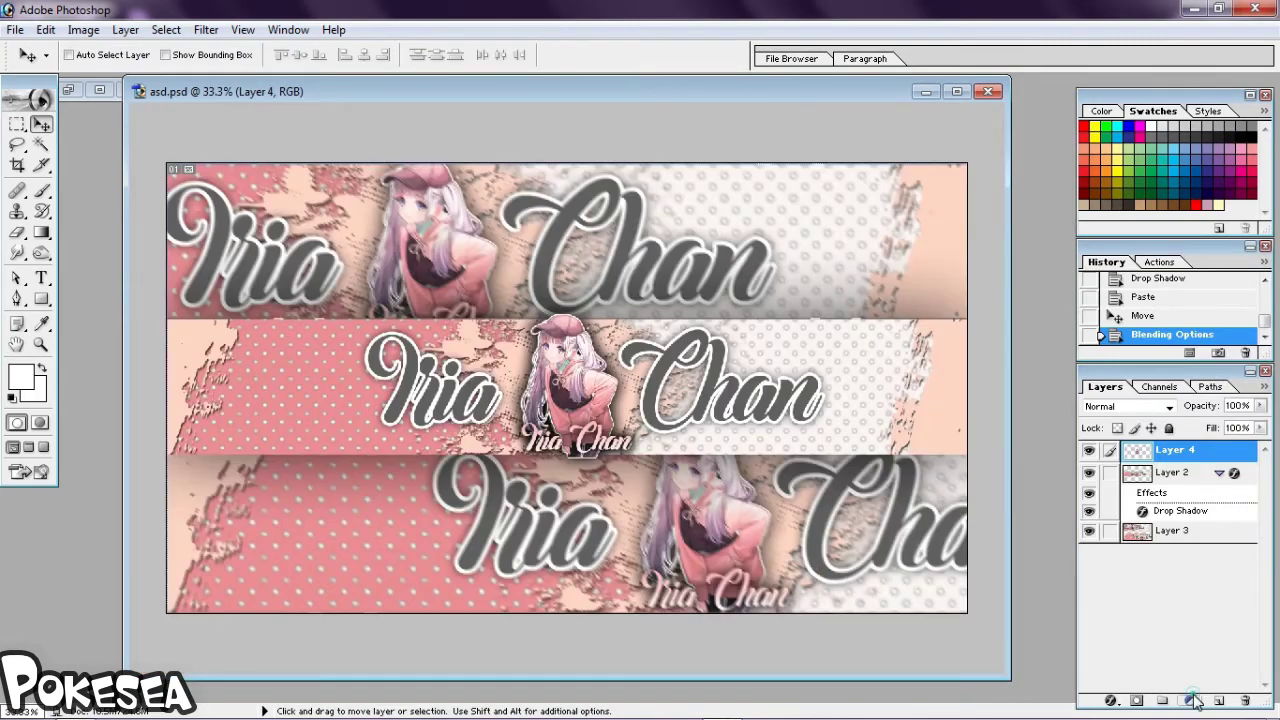
{"action": "left_click", "coordinate": [1192, 701]}
{"action": "left_click", "coordinate": [1172, 472]}
{"action": "left_click", "coordinate": [1192, 701]}
Add a Gradient Map using a custom black-to-pink gradient with the pink stop near 29%.
{"action": "left_click", "coordinate": [1140, 611]}
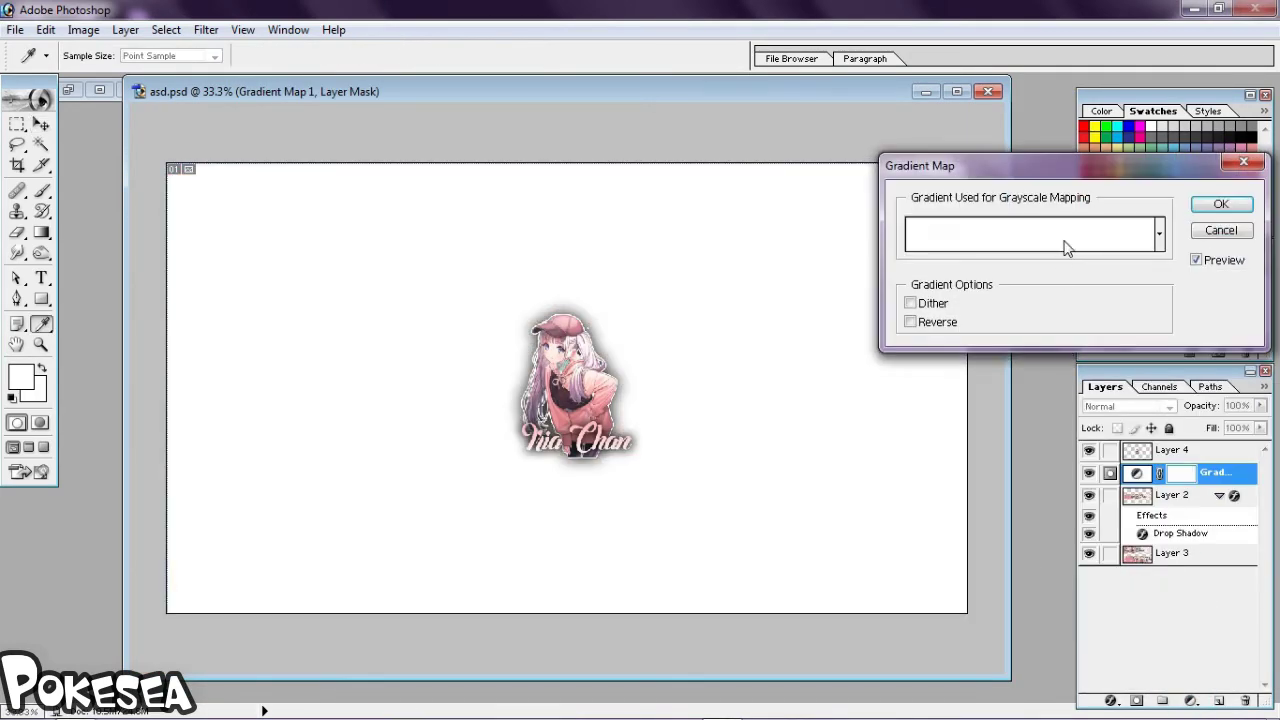
{"action": "left_click", "coordinate": [1066, 248]}
{"action": "double_click", "coordinate": [1080, 378]}
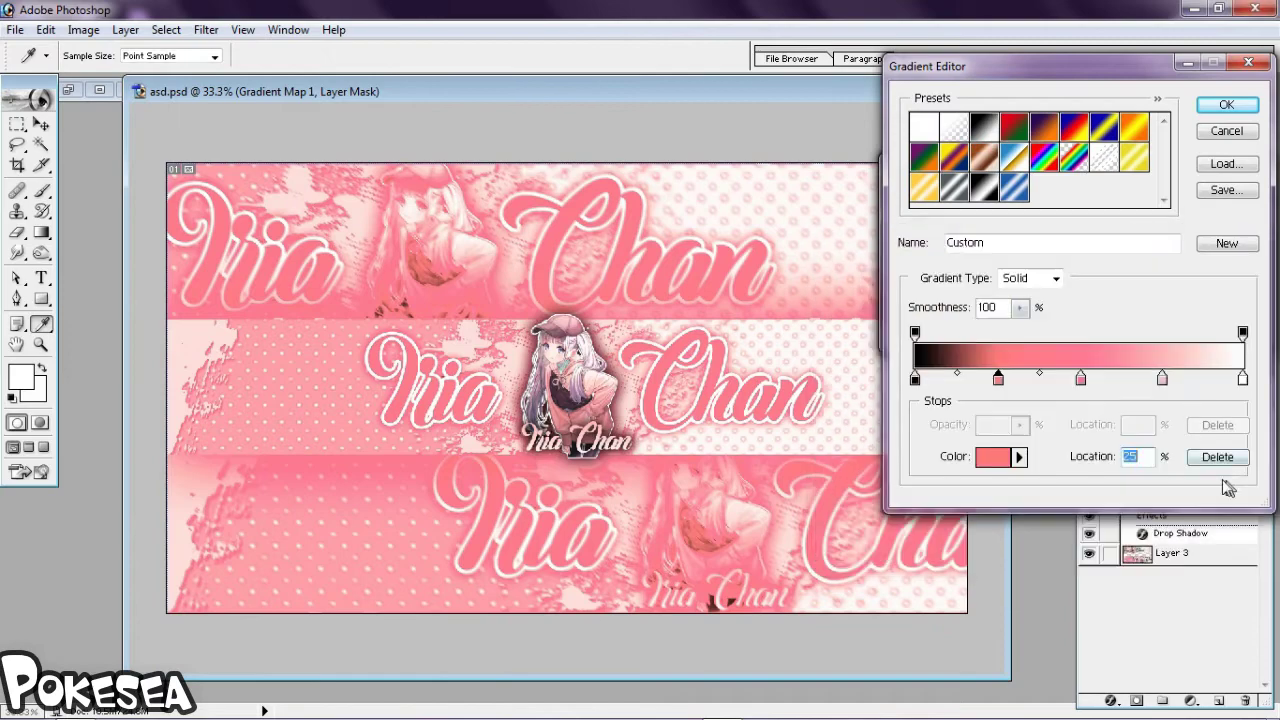
{"action": "left_click_drag", "start_coordinate": [998, 378], "coordinate": [1011, 378]}
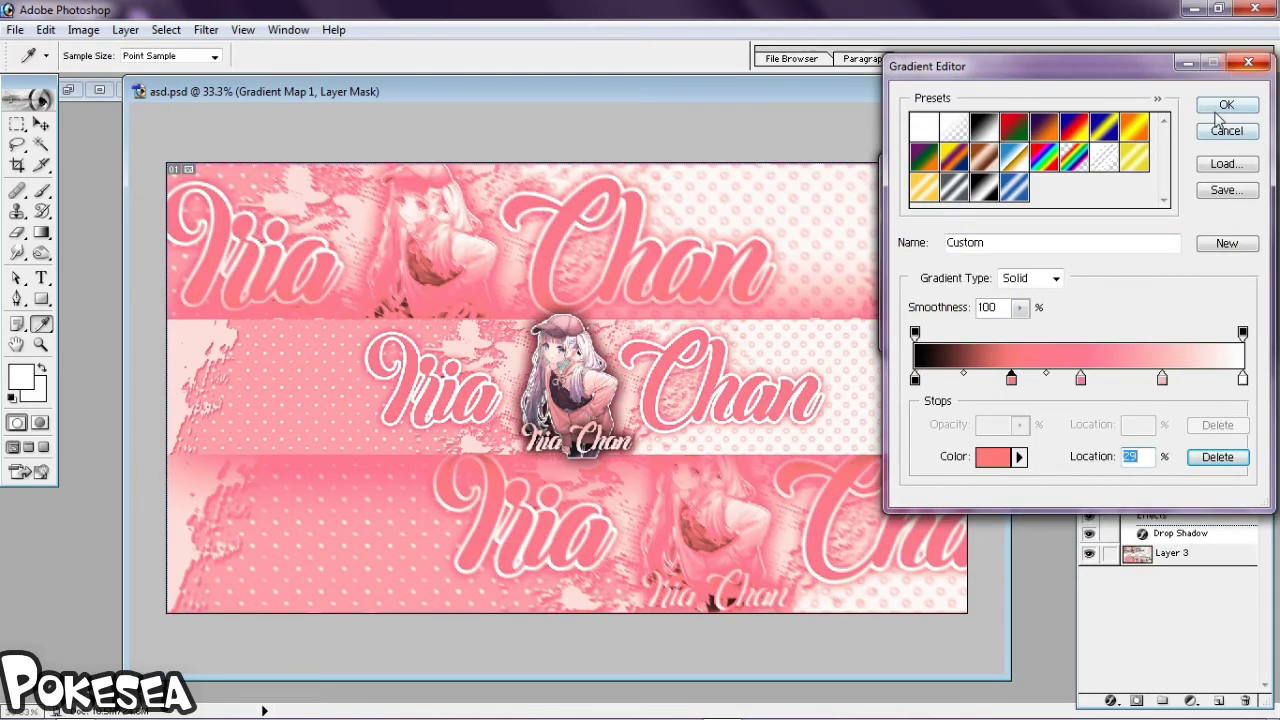
{"action": "left_click", "coordinate": [1226, 105]}
{"action": "key", "text": "ctrl+equal"}
{"action": "key", "text": "ctrl+equal"}
{"action": "key", "text": "ctrl+minus"}
{"action": "key", "text": "ctrl+minus"}
{"action": "left_click", "coordinate": [1223, 206]}
{"action": "key", "text": "ctrl+equal"}
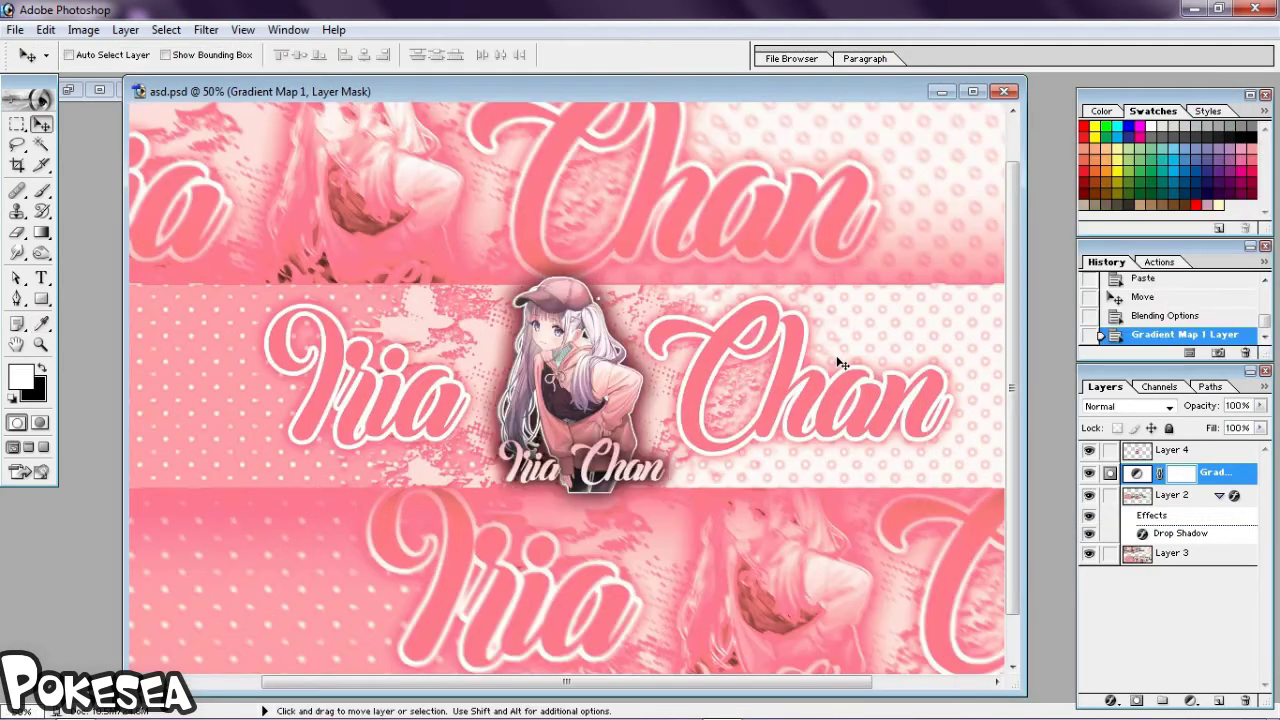
{"action": "key", "text": "ctrl+minus"}
{"action": "key", "text": "ctrl+minus"}
{"action": "key", "text": "ctrl+equal"}
Set Layer 2's drop shadow to Normal blend at 100% opacity.
{"action": "double_click", "coordinate": [1200, 495]}
{"action": "left_click", "coordinate": [713, 317]}
{"action": "left_click", "coordinate": [816, 320]}
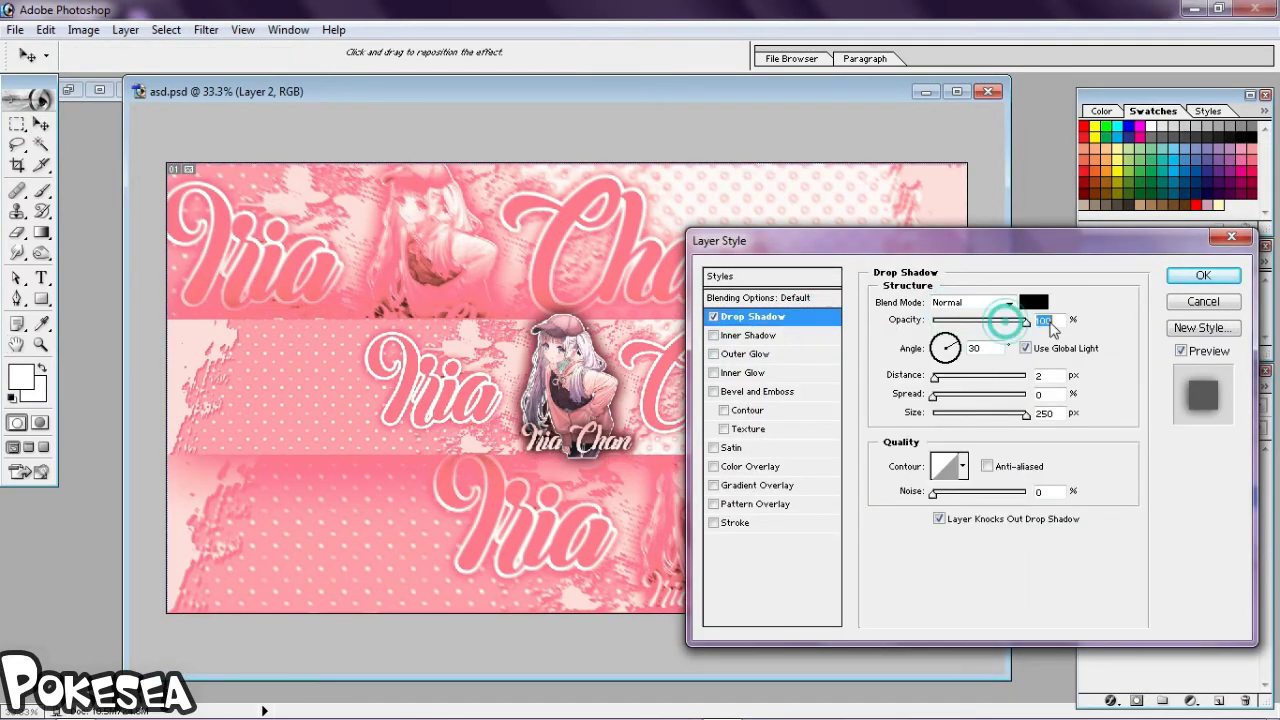
{"action": "left_click", "coordinate": [1203, 275]}
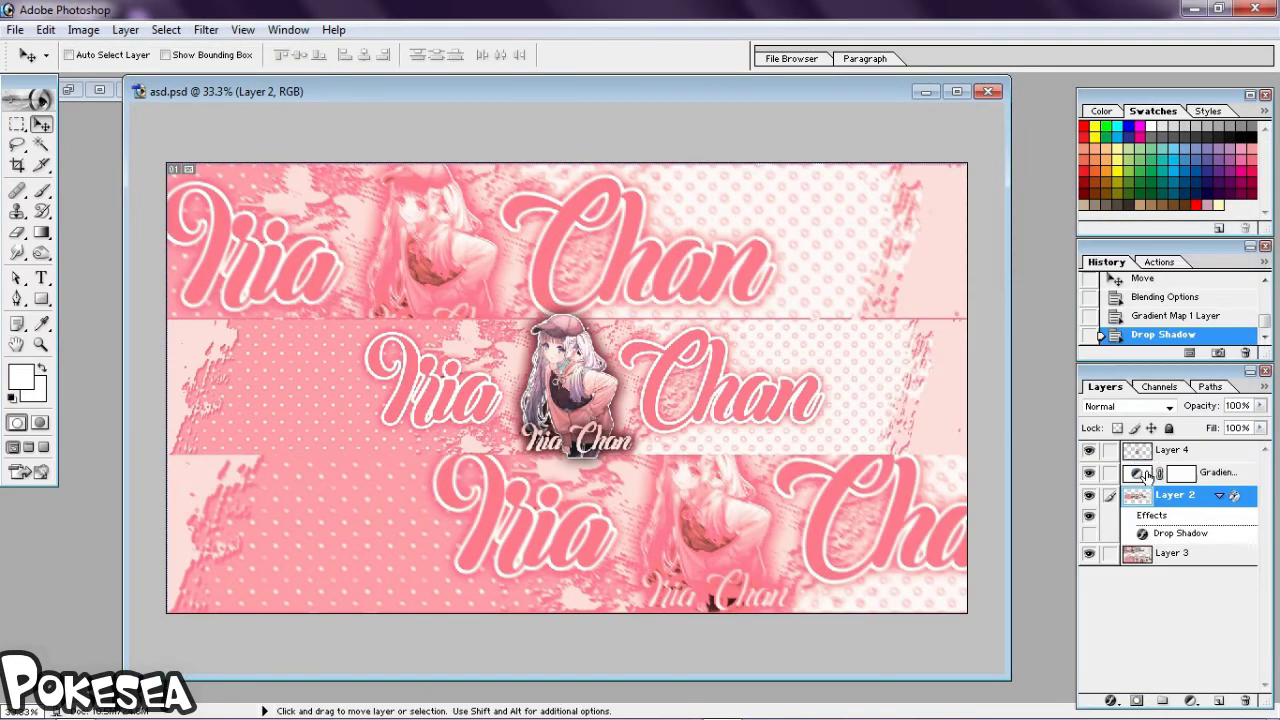
Duplicate the gradient map, merge it into Layer 2 and Layer 3, and reapply Layer 2's drop shadow.
{"action": "right_click", "coordinate": [1230, 476]}
{"action": "left_click", "coordinate": [1137, 531]}
{"action": "key", "text": "ctrl+e"}
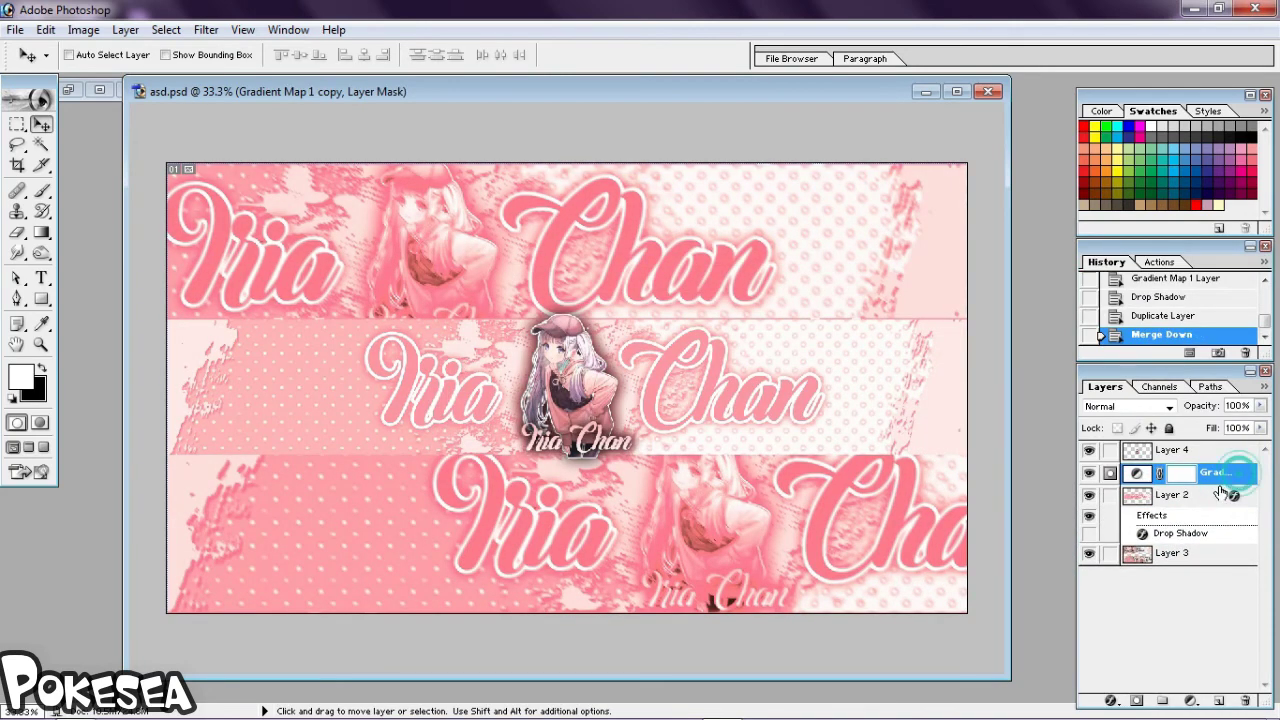
{"action": "left_click_drag", "start_coordinate": [1170, 510], "coordinate": [1172, 512]}
{"action": "double_click", "coordinate": [1228, 478]}
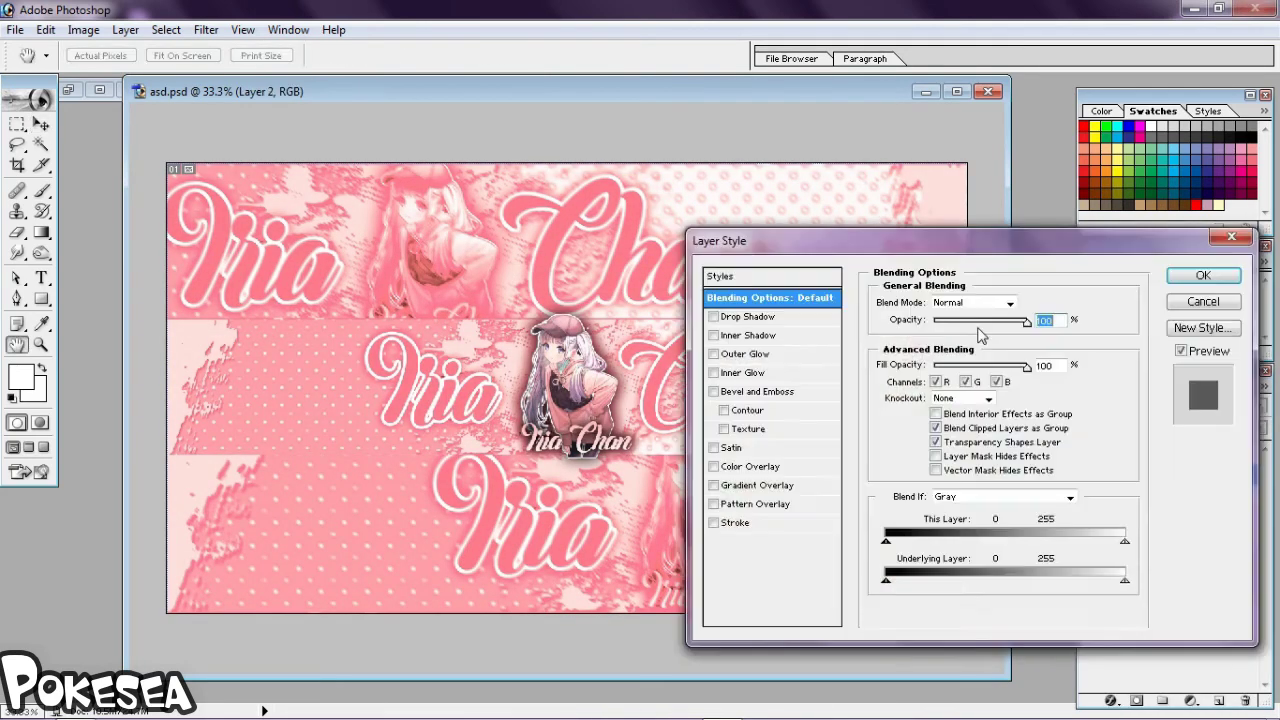
{"action": "left_click", "coordinate": [752, 316]}
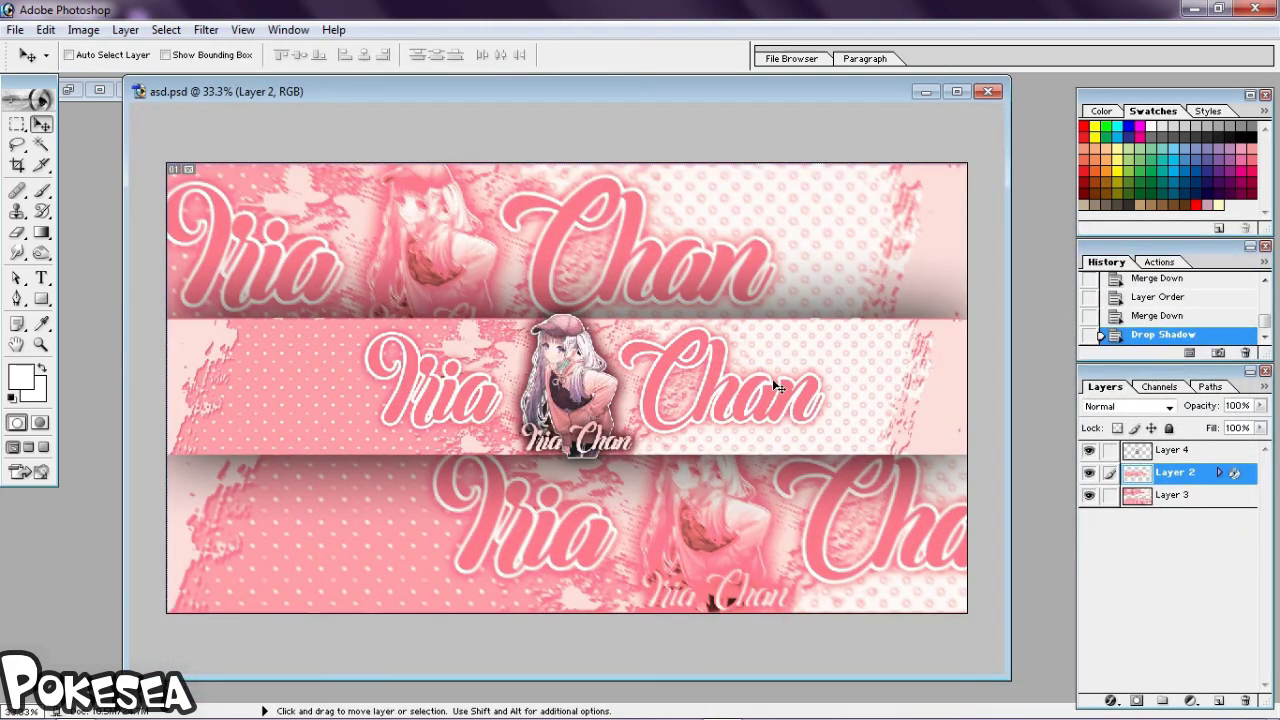
Save the banner preview as a PNG file.
{"action": "left_click", "coordinate": [15, 29]}
{"action": "left_click", "coordinate": [60, 222]}
{"action": "left_click", "coordinate": [784, 407]}
{"action": "left_click", "coordinate": [657, 557]}
{"action": "left_click", "coordinate": [858, 382]}
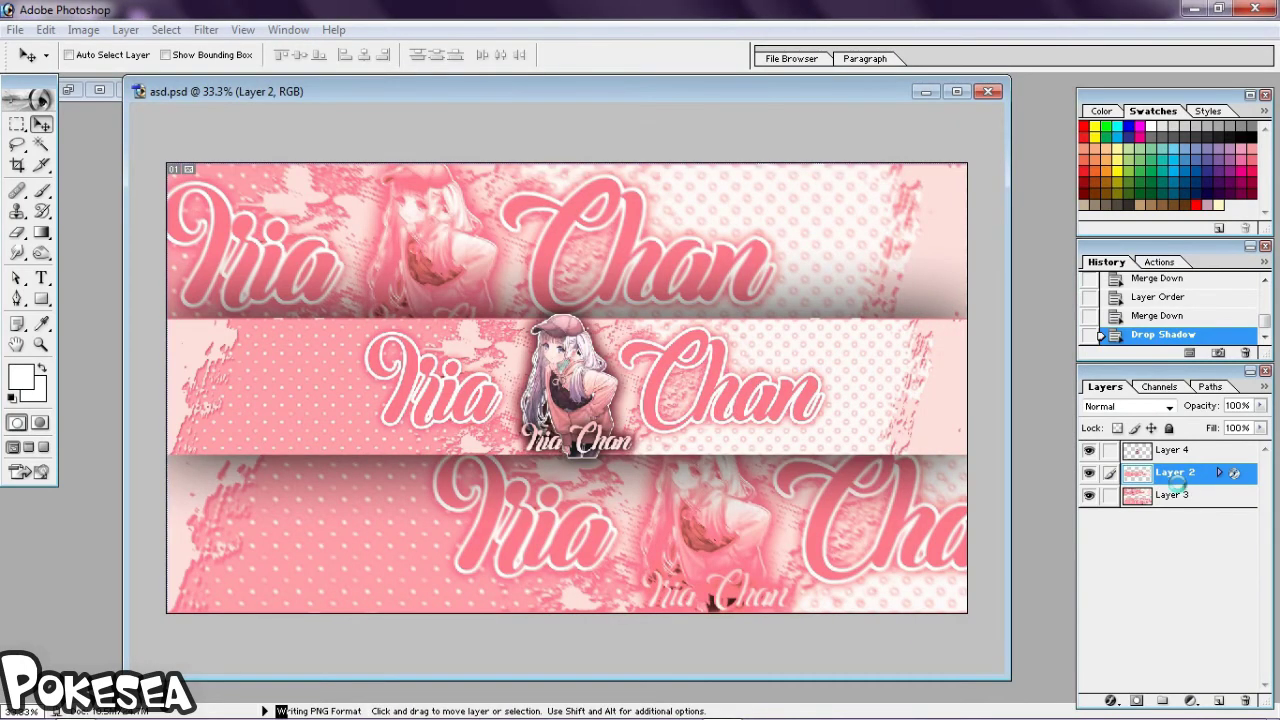